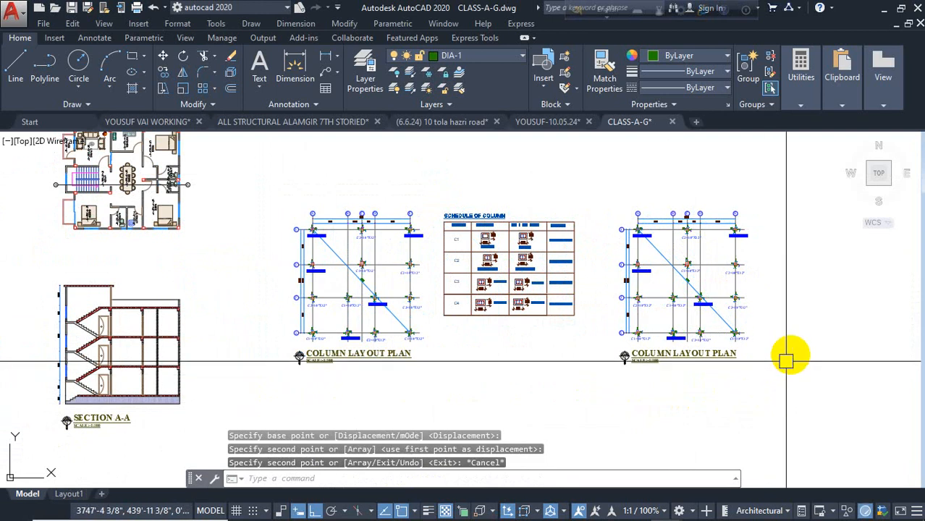
Step: Examine the original and copied column layout plans and the column schedule between them
scroll(775, 358, "up", 2)
middle_click_drag(760, 356, 640, 387)
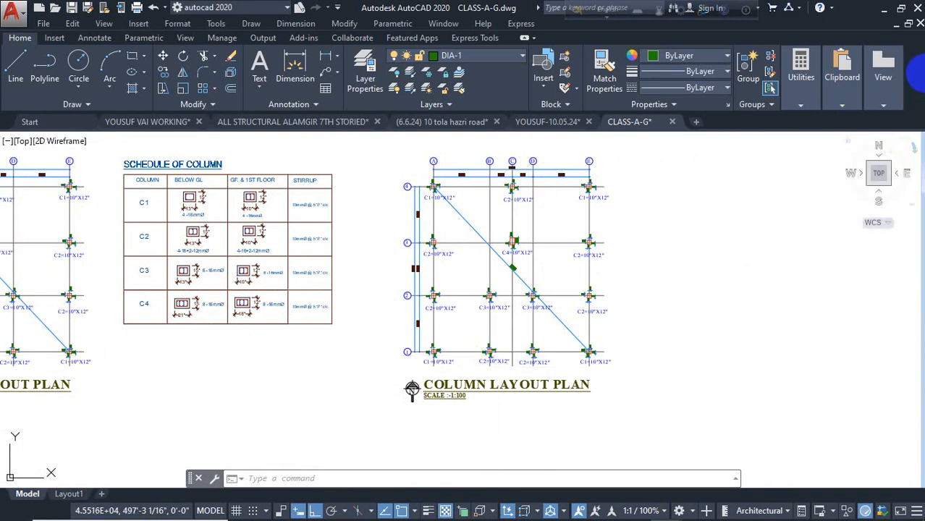
scroll(212, 223, "down", 3)
mouse_move(213, 223)
middle_mouse_down()
mouse_move(97, 274)
mouse_move(244, 265)
middle_mouse_up()
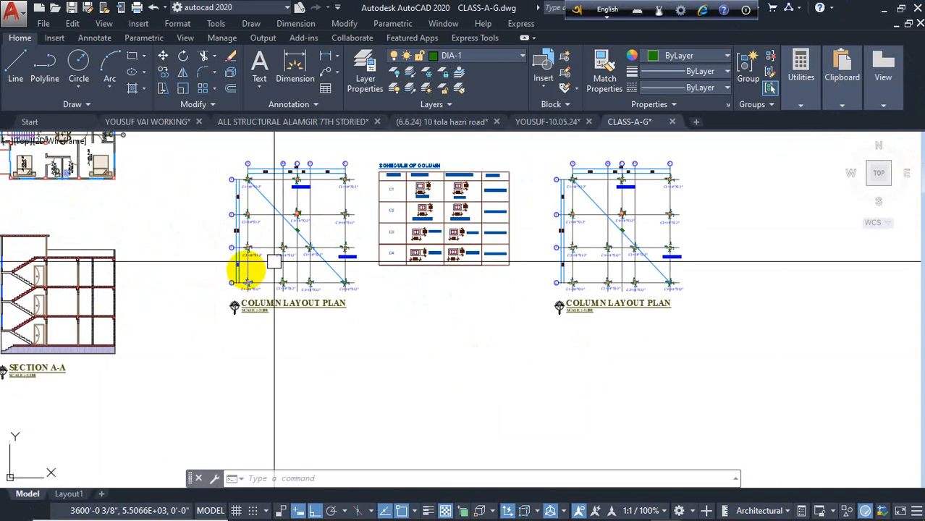
scroll(253, 267, "up", 1)
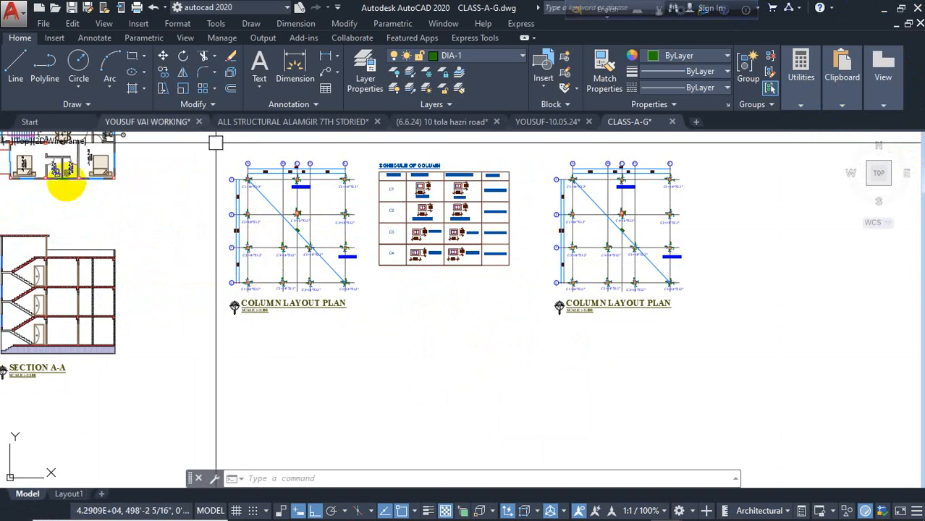
scroll(303, 196, "up", 3)
scroll(320, 260, "down", 1)
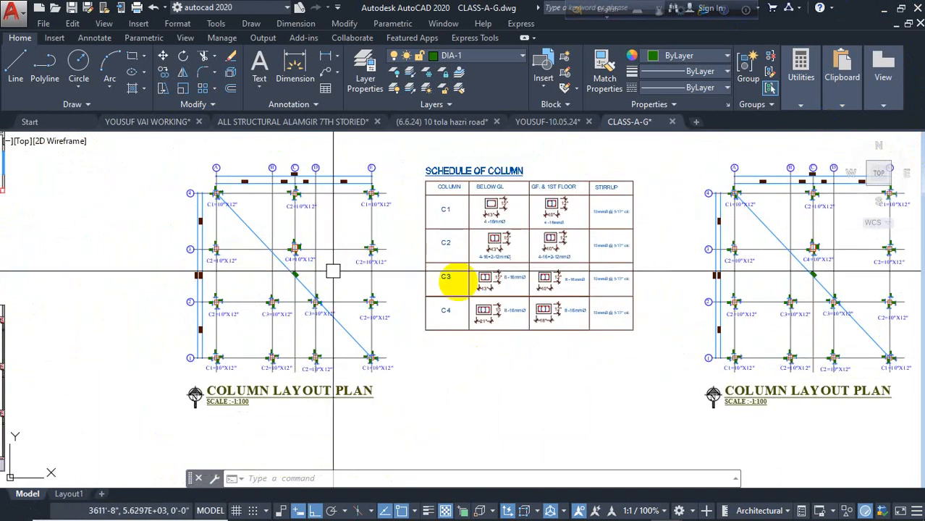
mouse_move(623, 312)
middle_mouse_down()
mouse_move(501, 305)
mouse_move(181, 316)
middle_mouse_up()
Step: Isolate the layers of the column size labels and column offset dimensions in the copied column layout plan
scroll(402, 377, "up", 6)
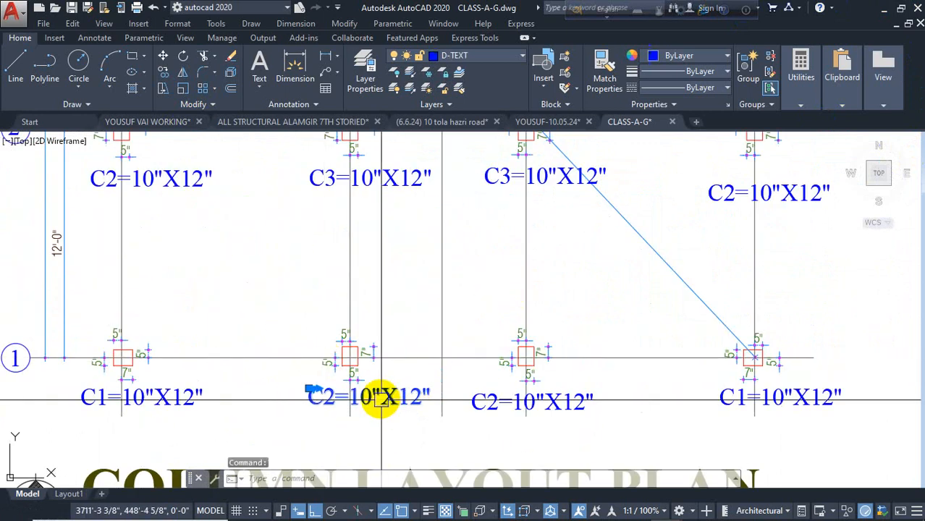
scroll(409, 293, "down", 3)
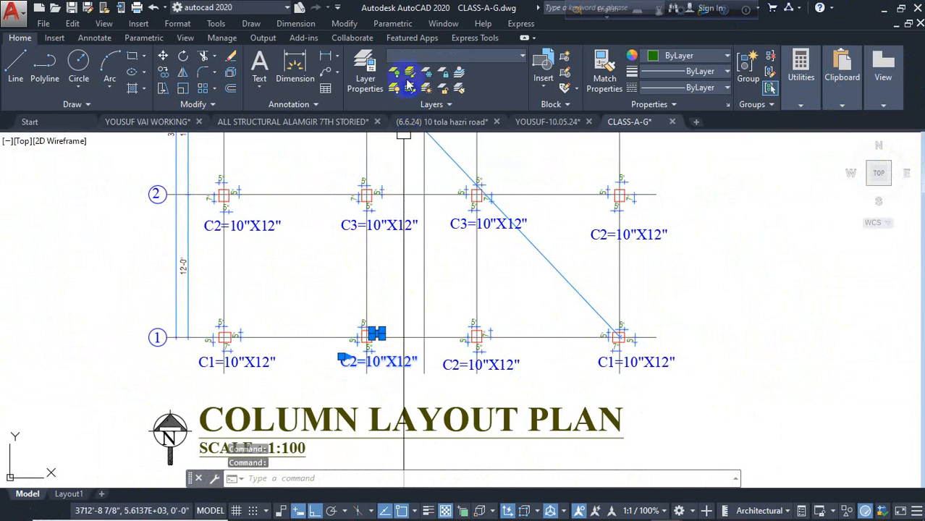
scroll(396, 380, "down", 6)
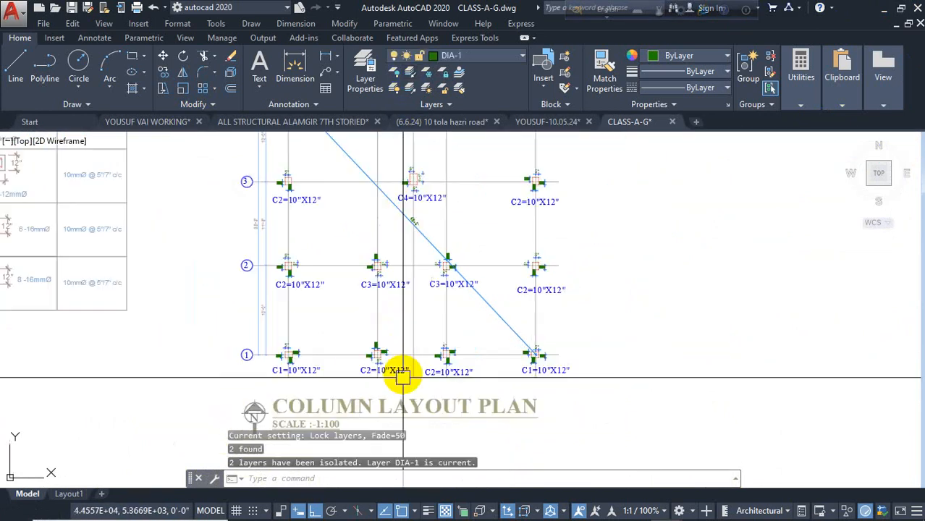
Step: Erase the column labels, offset dimensions and diagonal line from the copied column layout plan, and restore the isolated layers
scroll(498, 198, "up", 3)
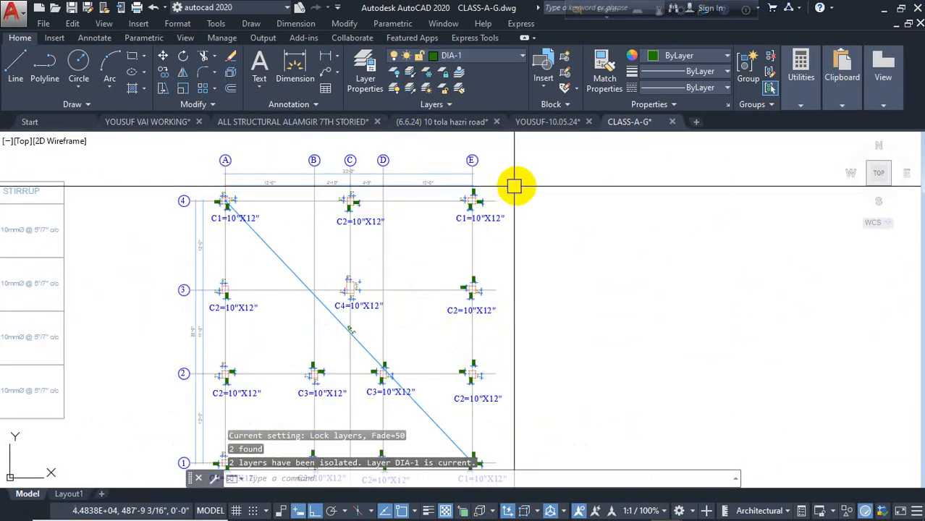
left_click(515, 185)
scroll(474, 229, "down", 3)
middle_click_drag(378, 340, 448, 292)
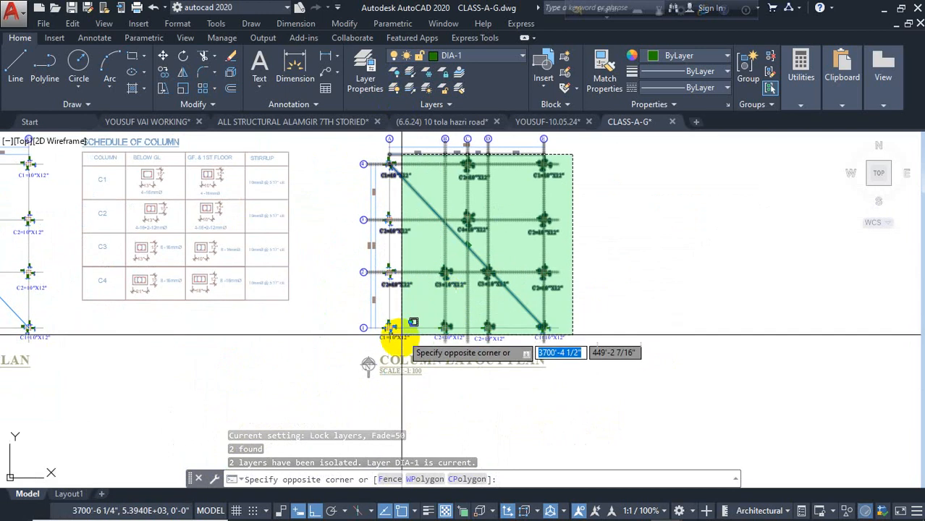
left_click(383, 344)
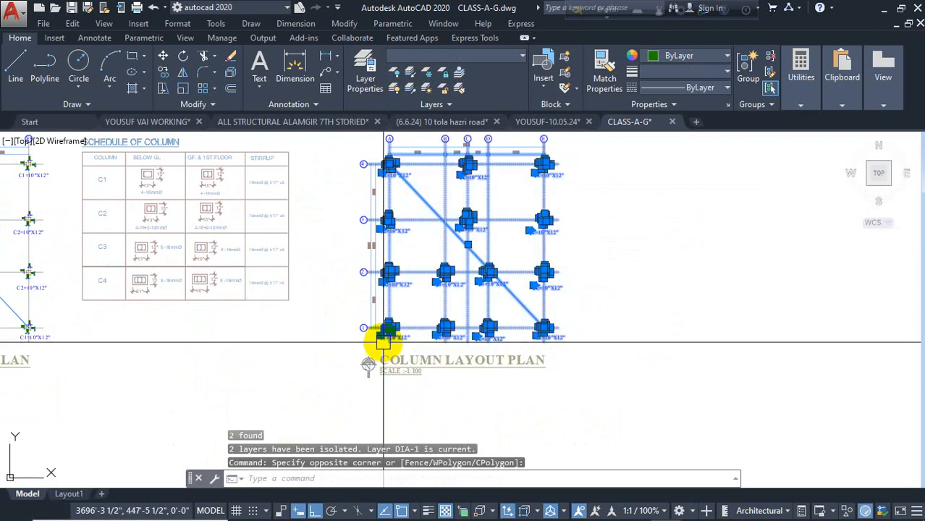
key("Delete")
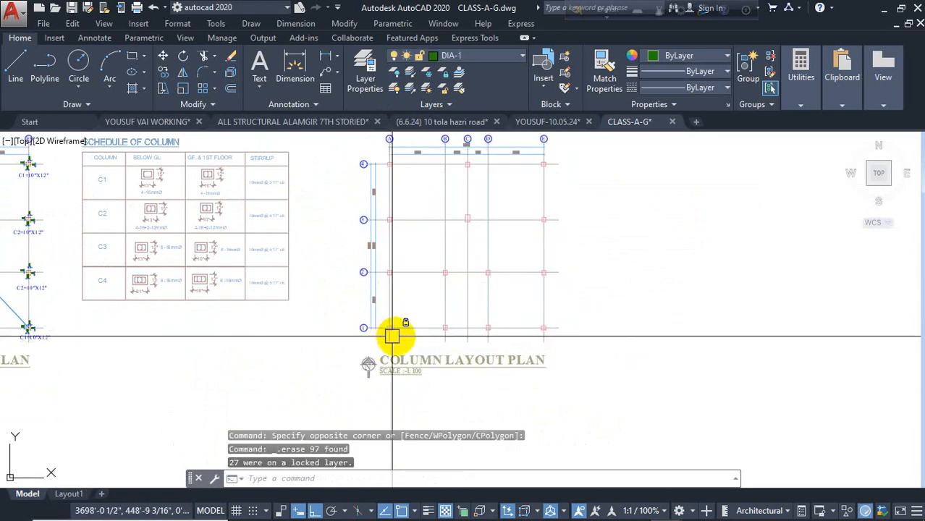
left_click(410, 89)
Step: Erase all grid spacing and overall dimensions along the numbered and lettered sides of the copied column layout plan
scroll(412, 309, "up", 6)
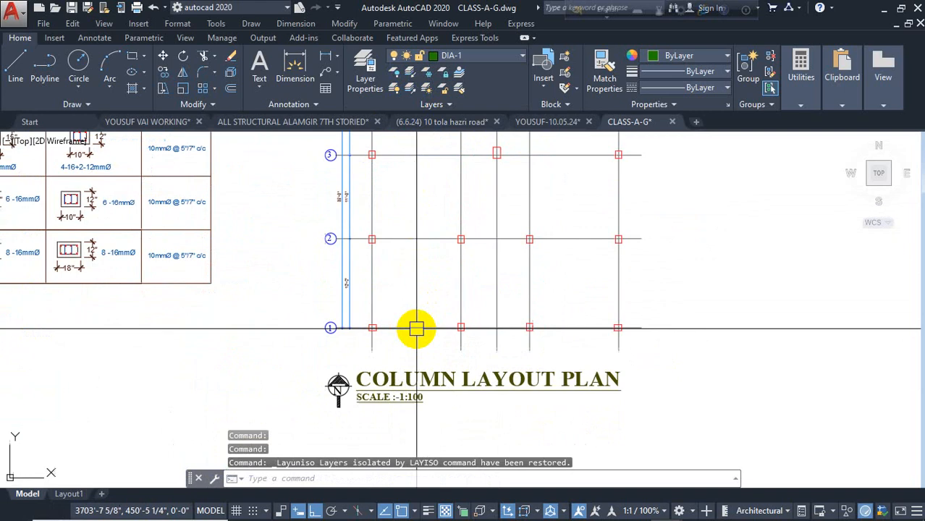
left_click(395, 341)
left_click(320, 370)
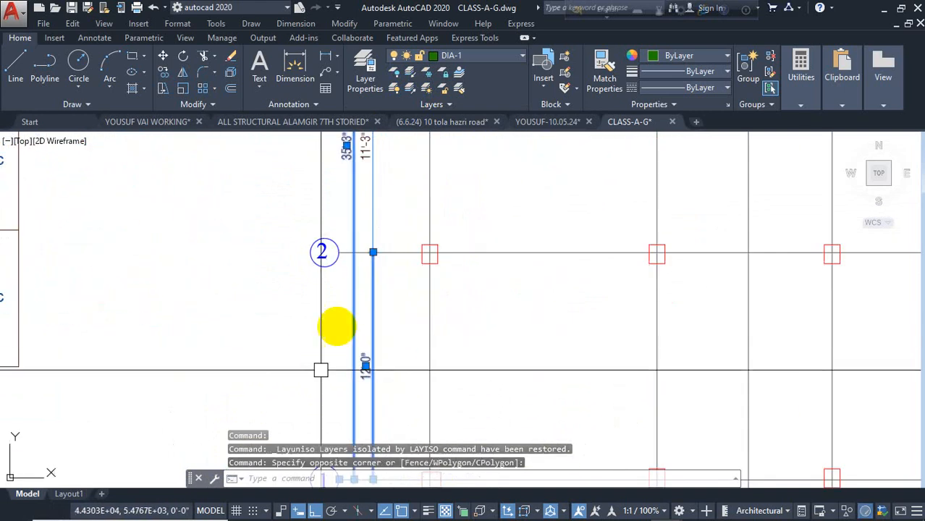
left_click(392, 192)
left_click(359, 206)
scroll(328, 314, "down", 3)
scroll(328, 325, "down", 2)
middle_click_drag(399, 286, 411, 368)
left_click(356, 250)
left_click(432, 148)
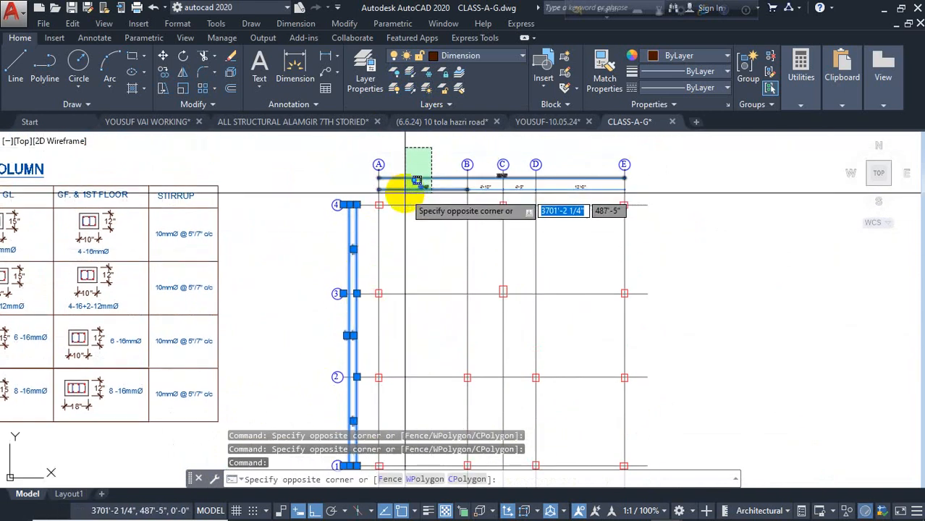
left_click(412, 190)
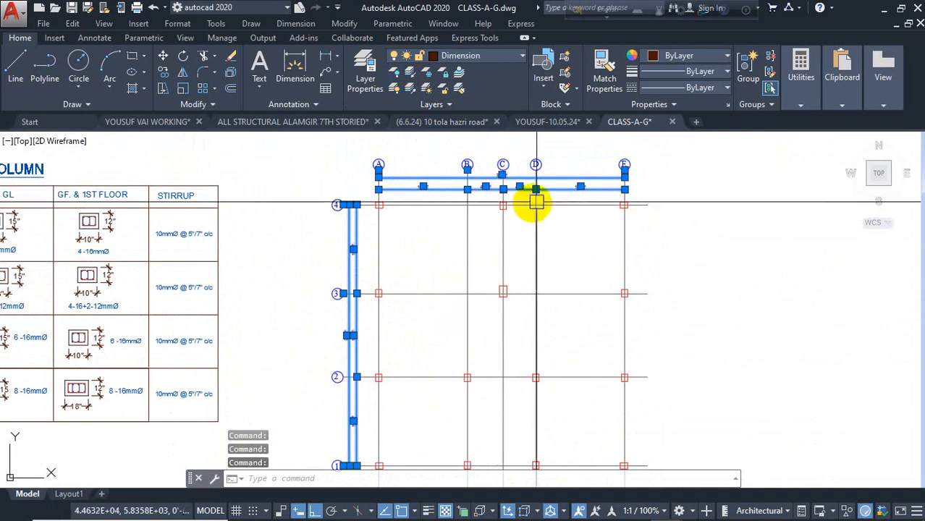
key("Delete")
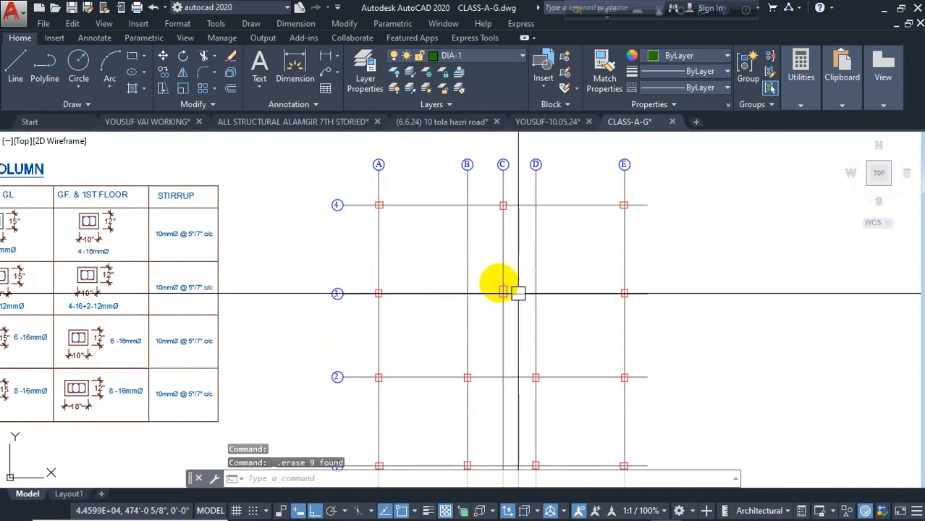
Step: Draw a roughly square footing rectangle around the column at grid B-2
mouse_move(510, 289)
middle_mouse_down()
mouse_move(471, 217)
mouse_move(475, 283)
middle_mouse_up()
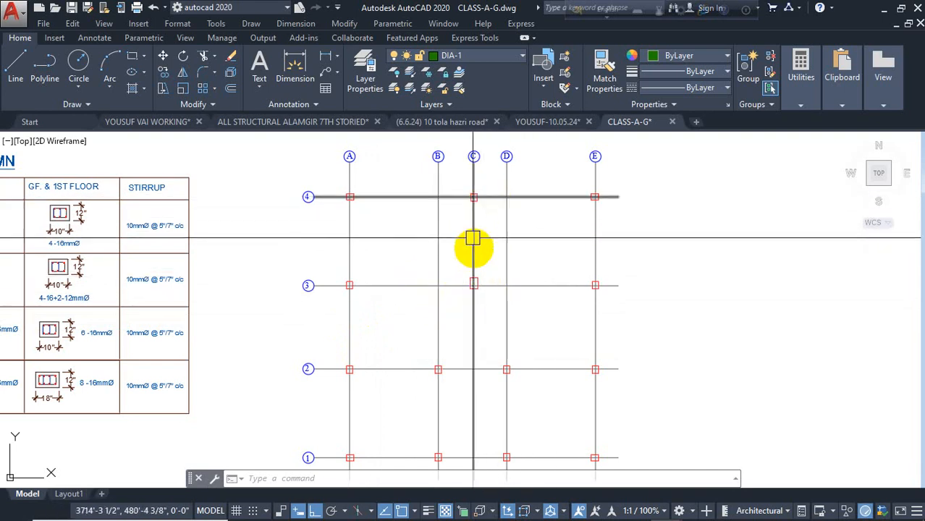
scroll(581, 299, "up", 2)
scroll(490, 308, "down", 2)
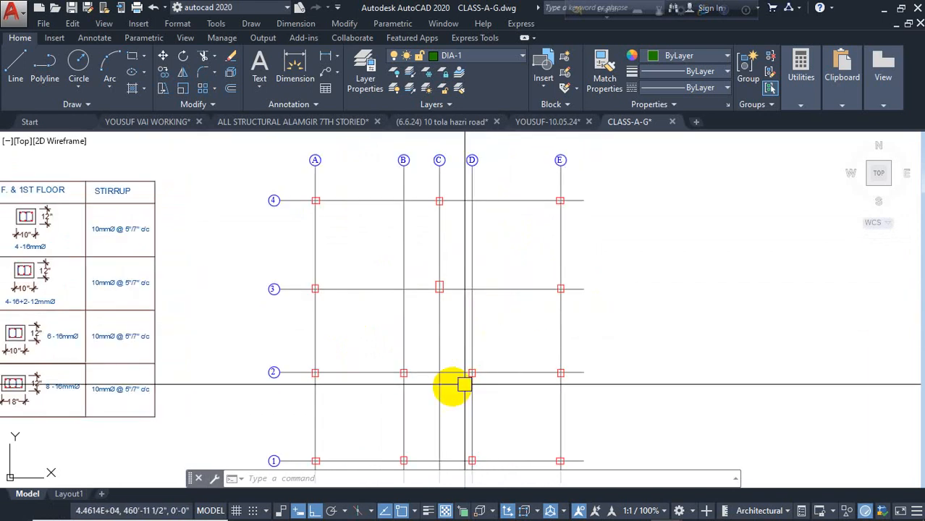
scroll(448, 386, "up", 2)
middle_click_drag(453, 396, 485, 320)
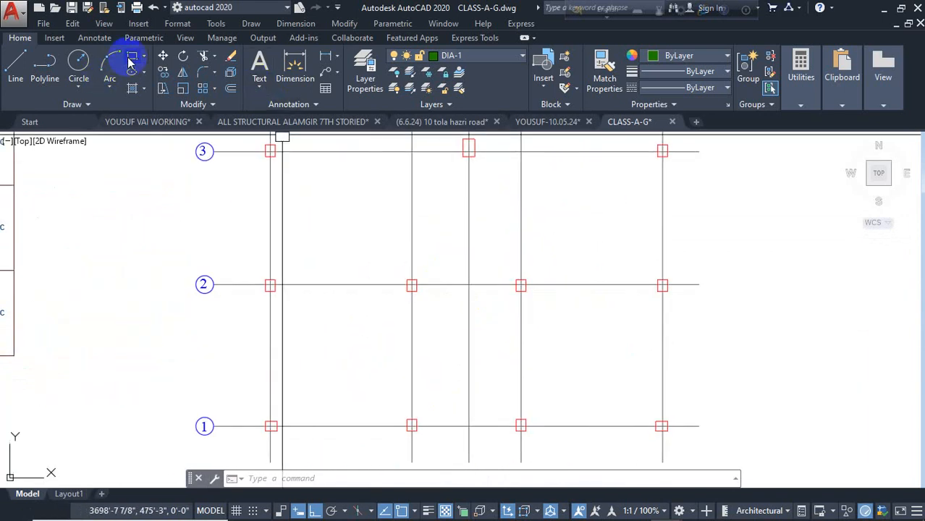
type("rec")
key("Return")
left_click(356, 237)
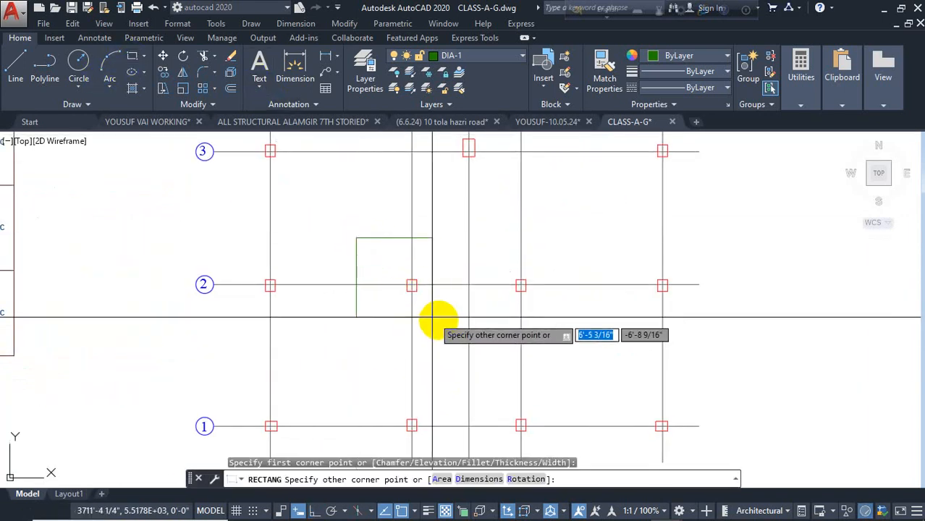
left_click(450, 329)
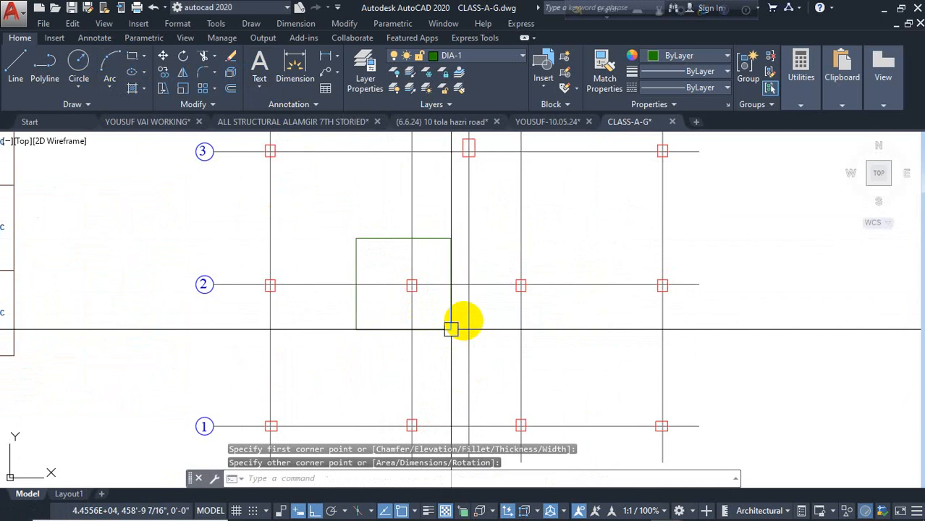
Step: Copy the footing rectangle horizontally so that the copy surrounds the column at grid D-2
left_click(387, 237)
type("co")
key("Return")
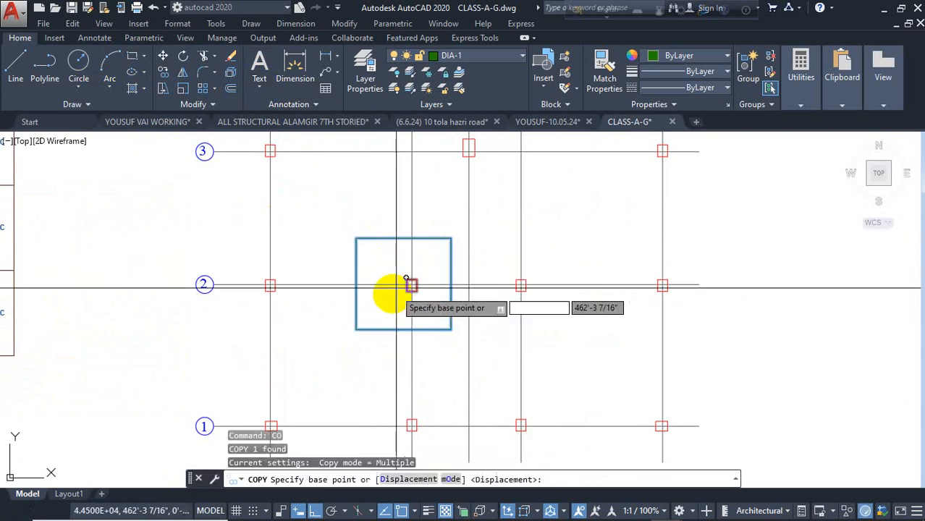
left_click(403, 283)
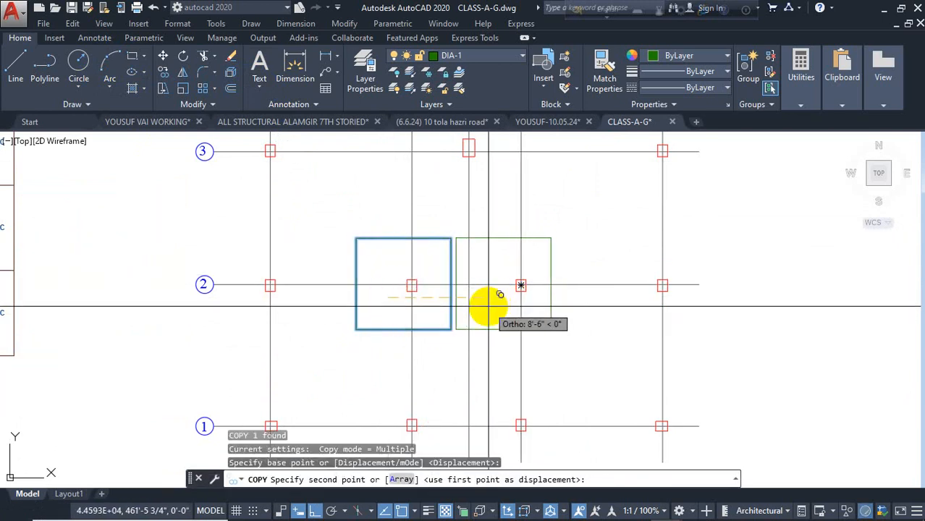
left_click(492, 307)
key("Escape")
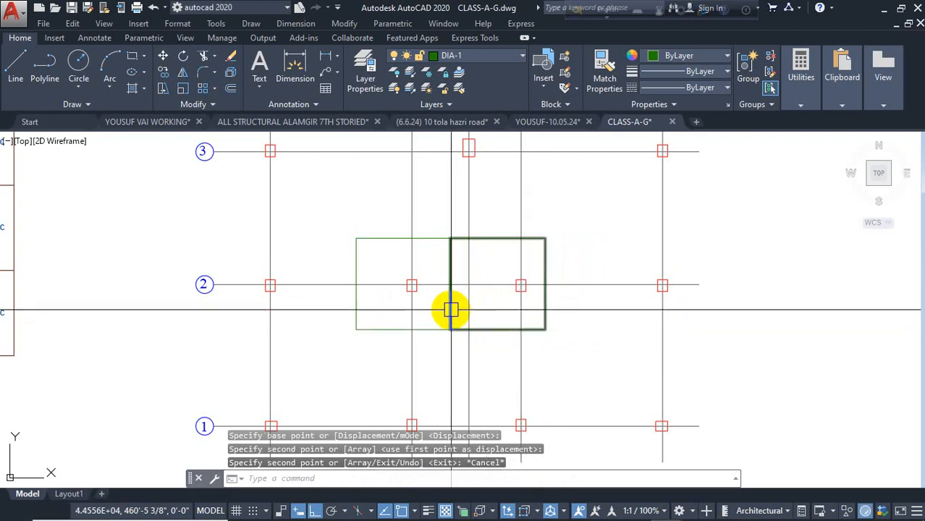
Step: Erase the two adjoining footing rectangles around the columns at B-2 and D-2
left_click(451, 310)
left_click(438, 327)
key("Delete")
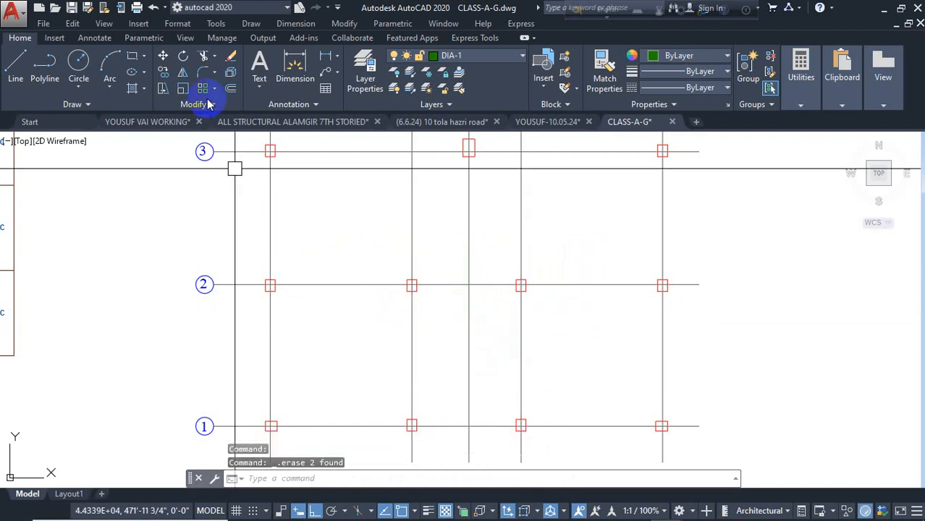
Step: Draw one combined footing rectangle enclosing the columns at B-2 and D-2, and shift it slightly to centre it
left_click(133, 58)
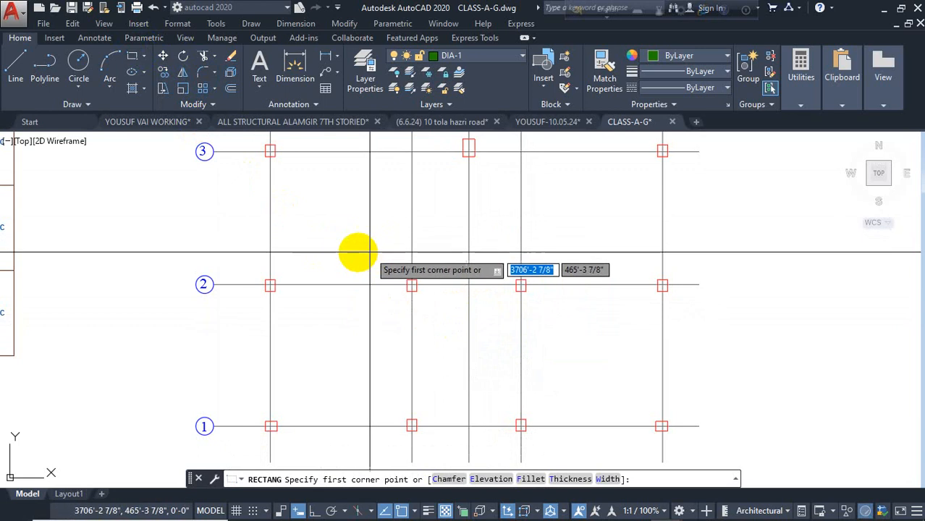
left_click(354, 253)
left_click(550, 320)
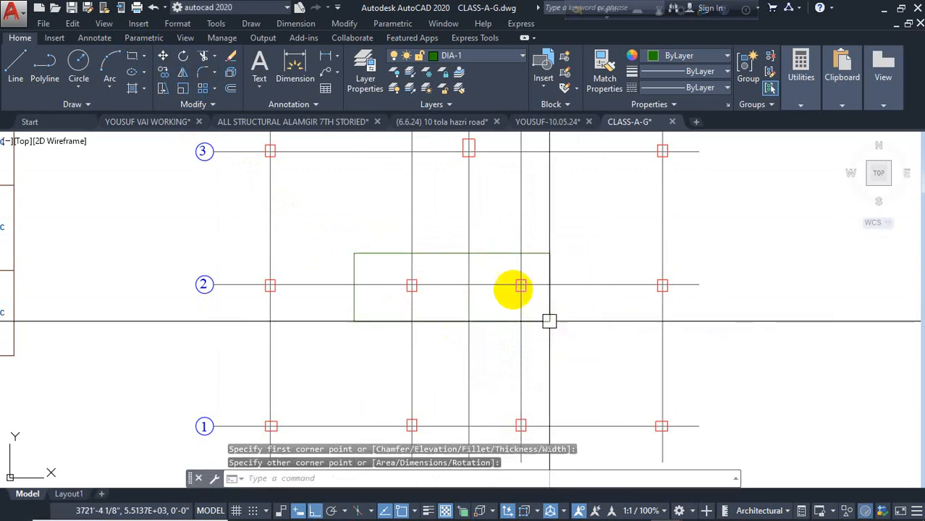
left_click(507, 252)
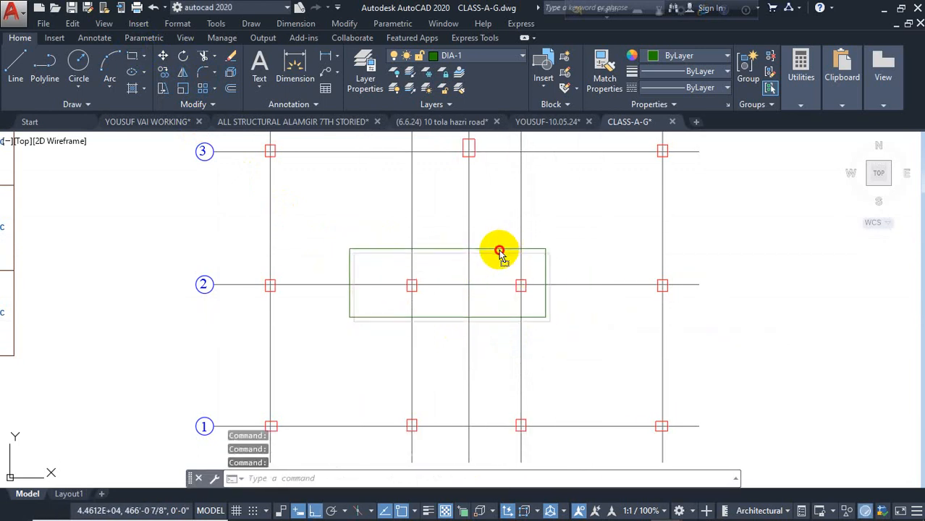
left_click_drag(508, 255, 511, 256)
middle_click_drag(465, 207, 474, 291)
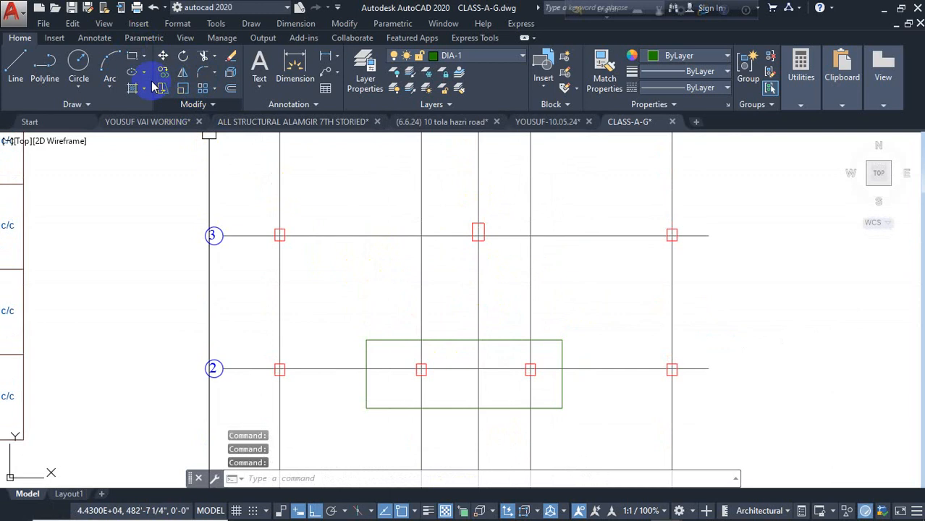
Step: Draw an isolated footing rectangle around the column at grid A-3, and shift it slightly
left_click(132, 58)
left_click(244, 192)
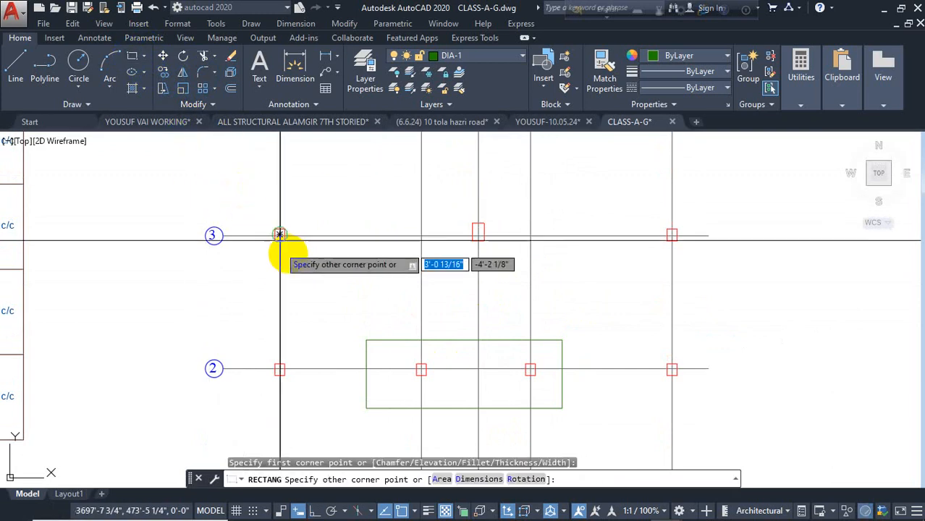
left_click(312, 275)
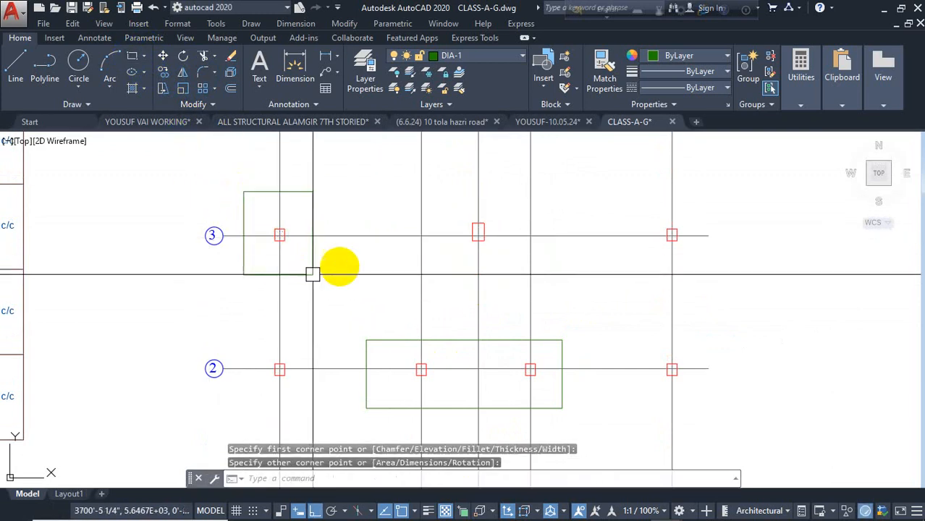
left_click(312, 214)
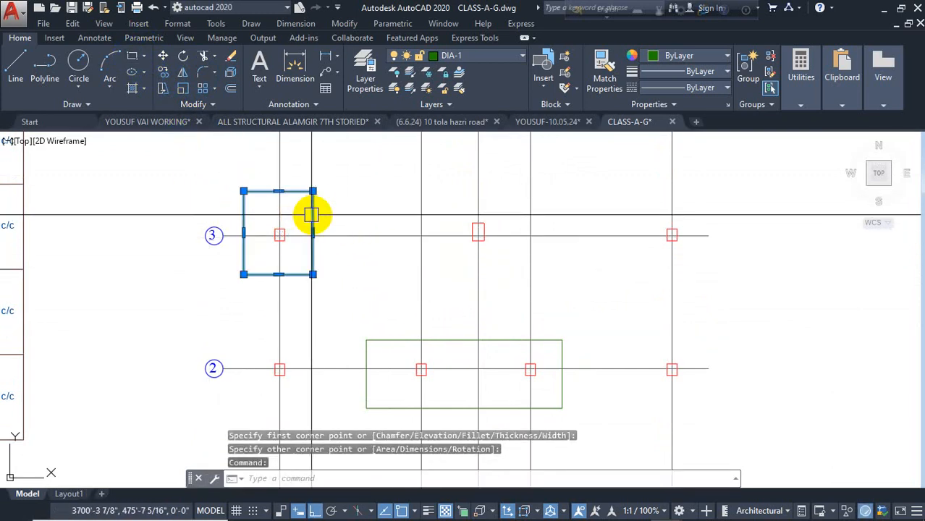
left_click_drag(315, 212, 318, 213)
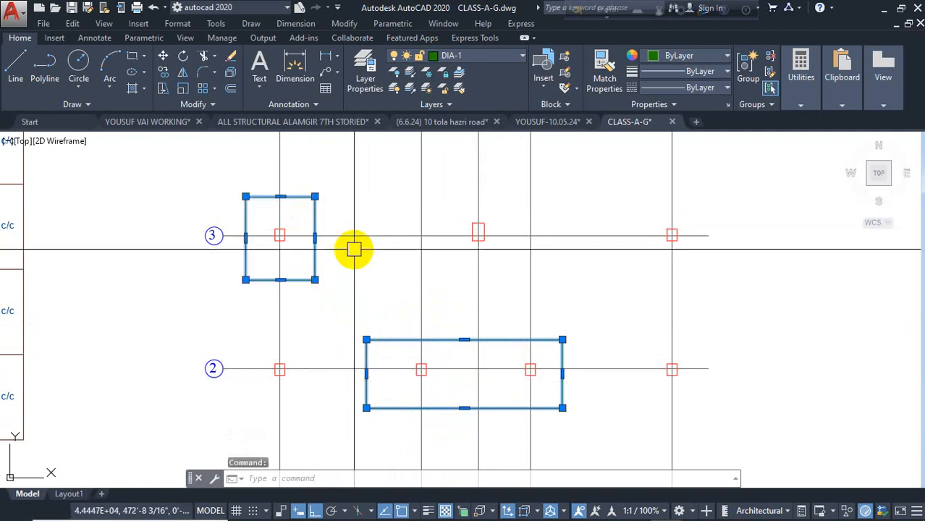
Step: Erase the combined footing rectangle on grid 2 and the isolated one at A-3
key("Delete")
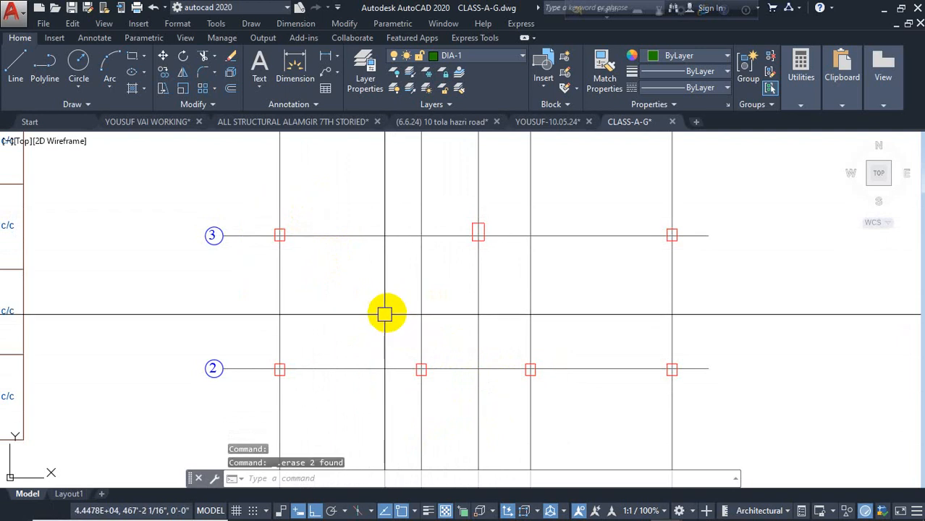
scroll(391, 290, "down", 3)
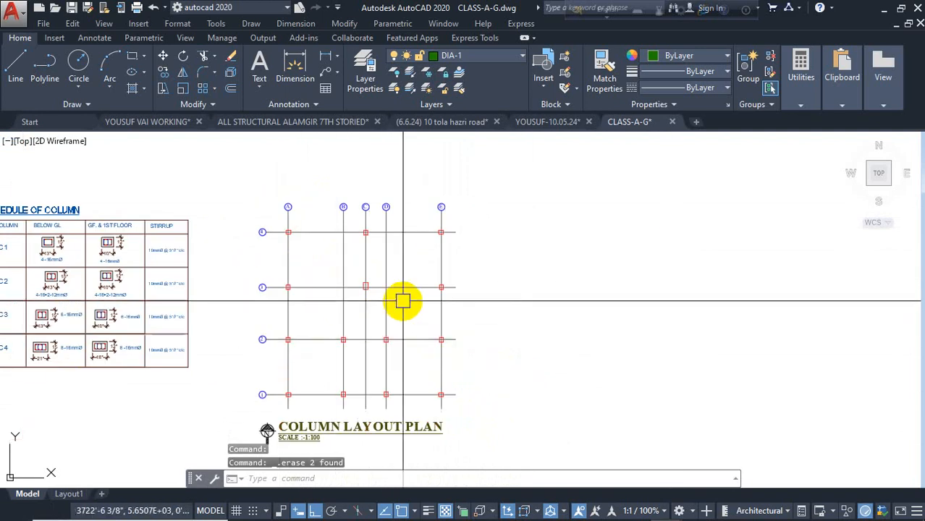
Step: Draw one large footing rectangle enclosing all the columns of the grid, from beyond A-4 to beyond E-1
left_click(134, 58)
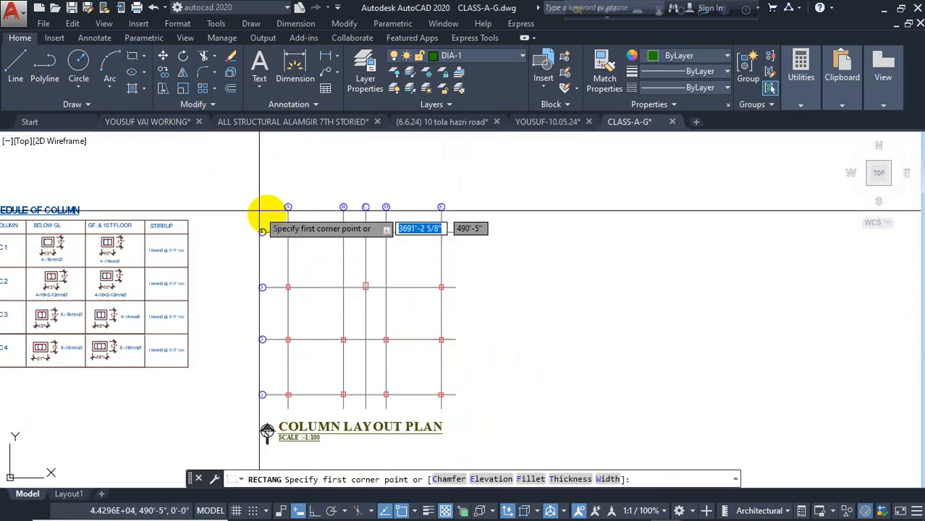
scroll(271, 217, "up", 5)
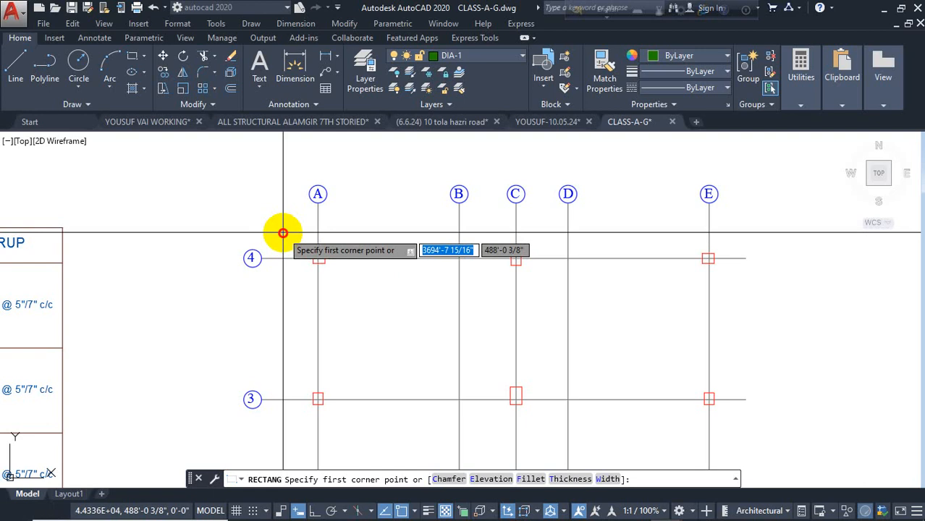
left_click(283, 233)
scroll(301, 246, "down", 2)
middle_click_drag(511, 381, 503, 260)
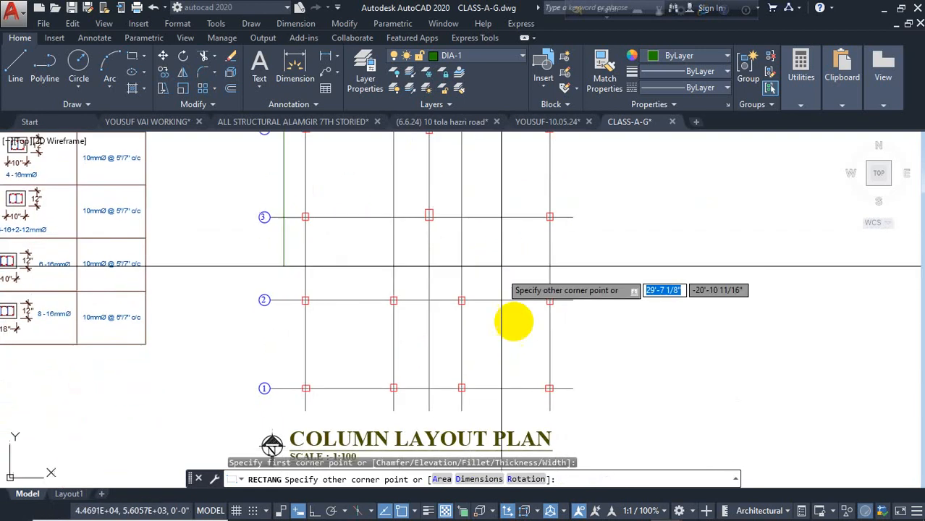
left_click(552, 387)
scroll(486, 373, "down", 3)
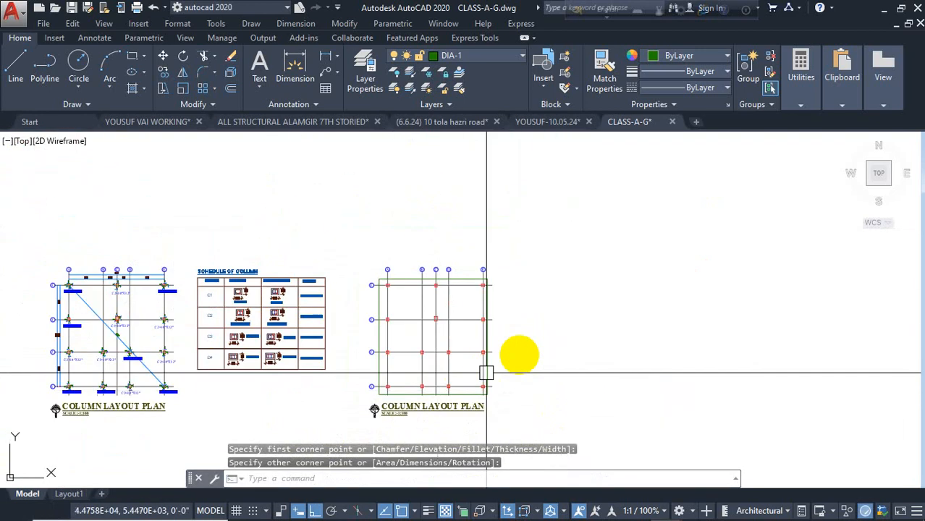
Step: Erase the large footing rectangle that encloses the whole column grid
scroll(506, 349, "up", 2)
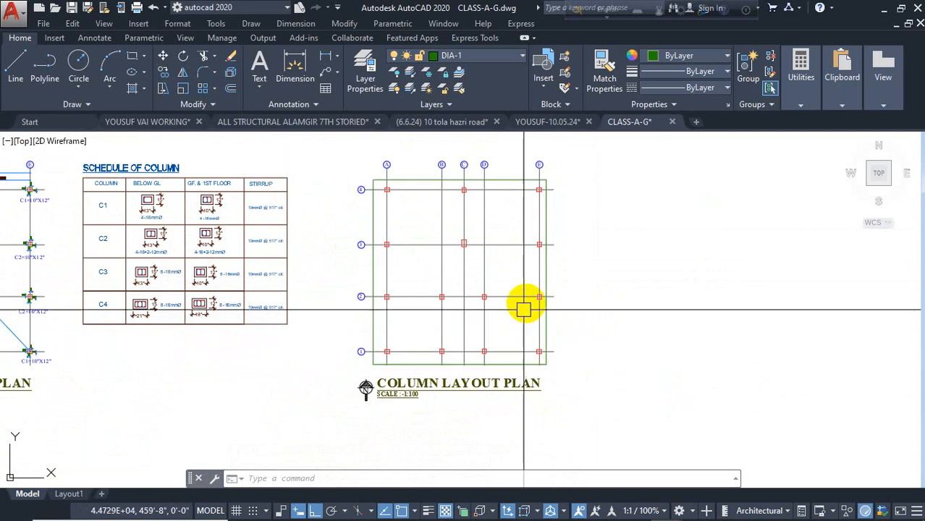
left_click(547, 269)
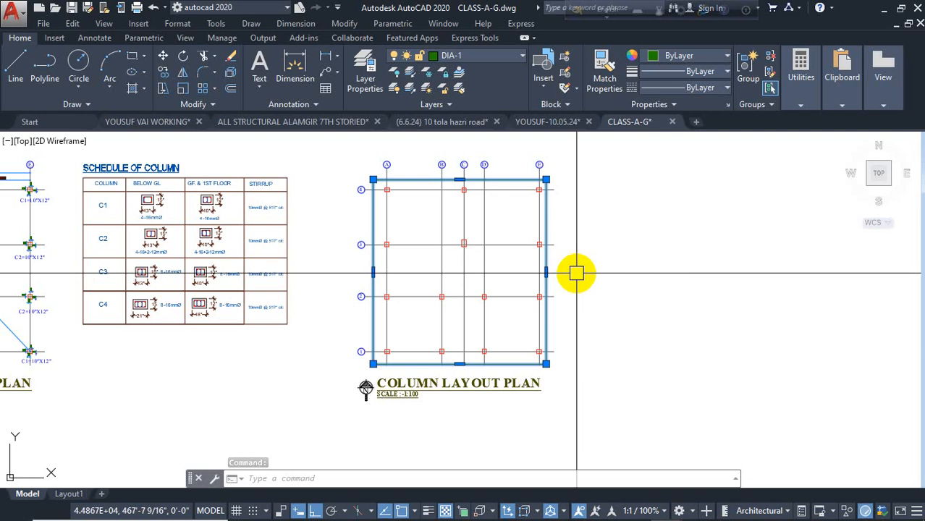
key("Delete")
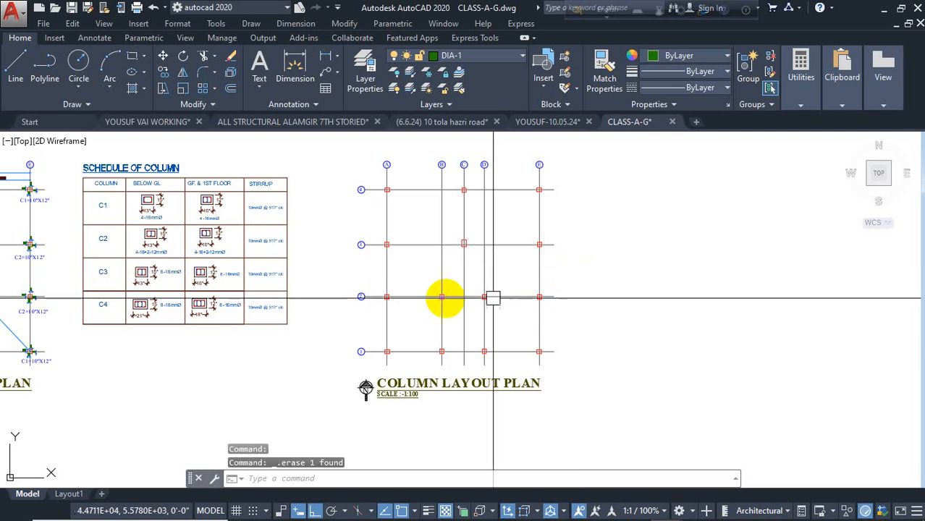
Step: Draw one combined footing rectangle along grid 4, enclosing the columns at A-4, C-4 and E-4
left_click(131, 61)
scroll(361, 182, "up", 3)
middle_click_drag(422, 202, 344, 239)
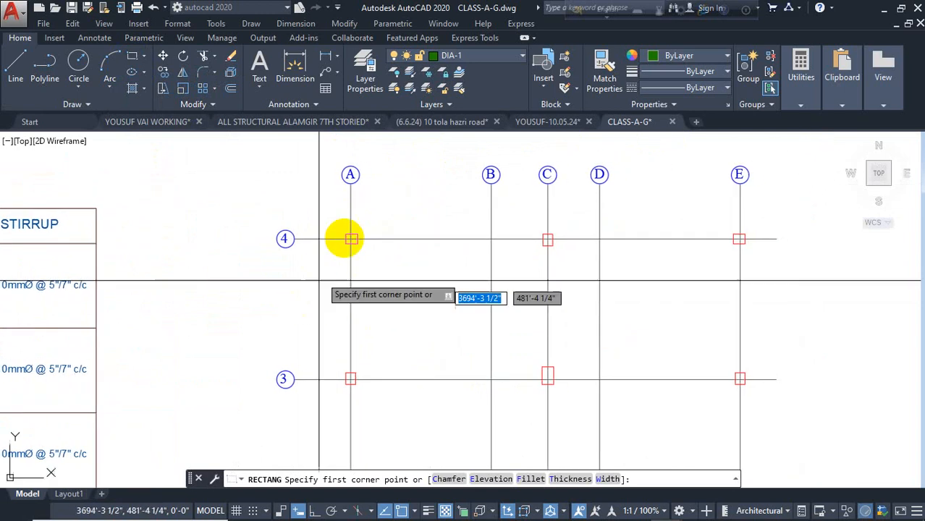
left_click(320, 206)
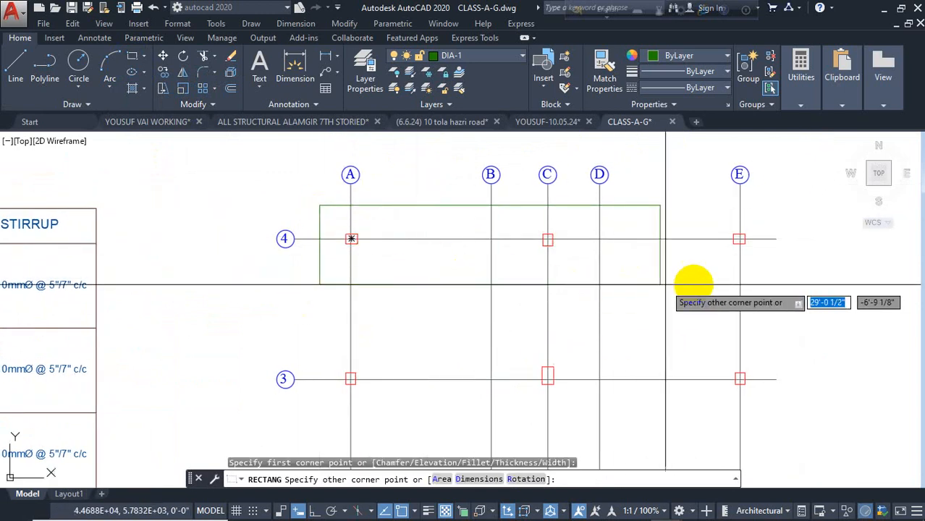
left_click(766, 283)
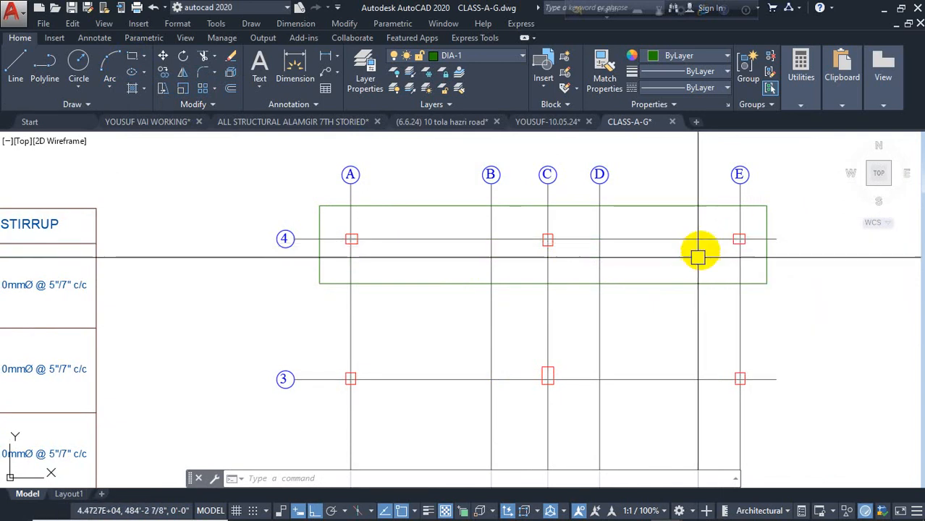
left_click(714, 207)
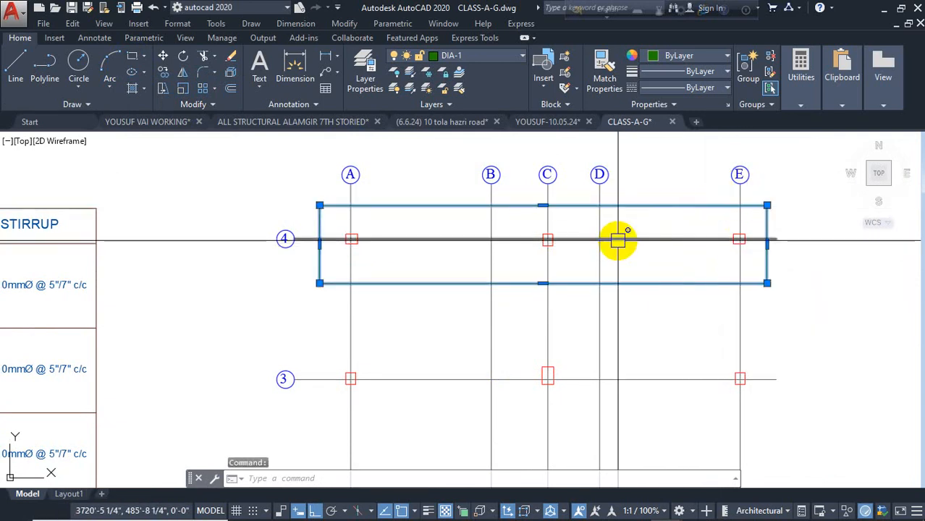
key("Escape")
Step: Erase the combined footing rectangle along grid 4
scroll(532, 280, "down", 3)
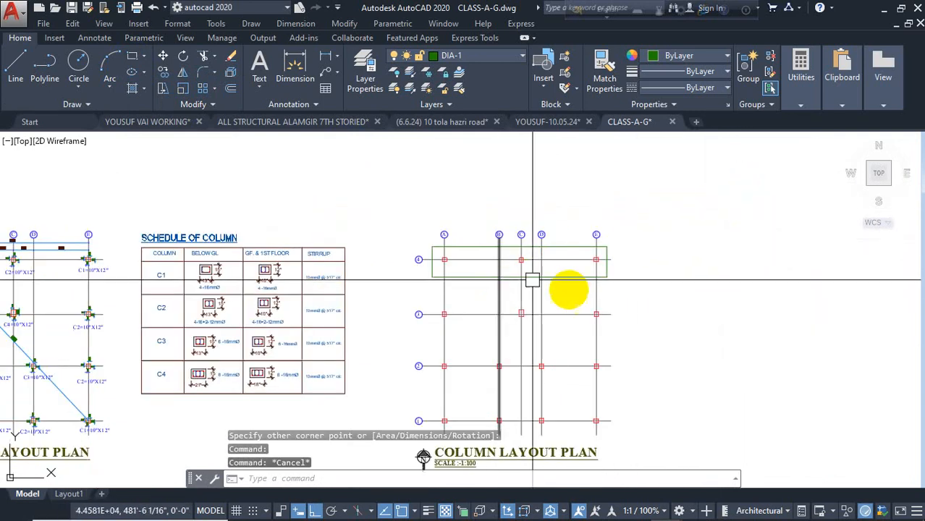
mouse_move(568, 295)
middle_mouse_down()
mouse_move(544, 272)
mouse_move(549, 249)
middle_mouse_up()
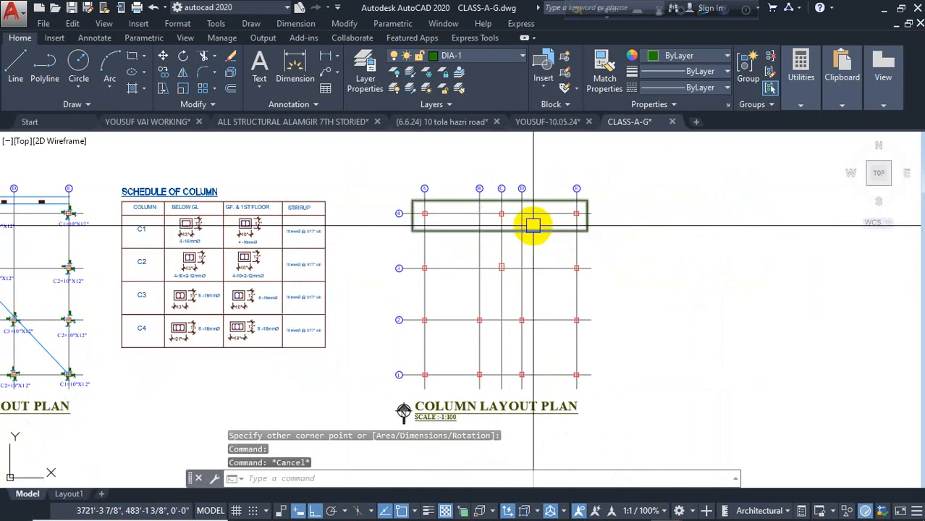
left_click(533, 226)
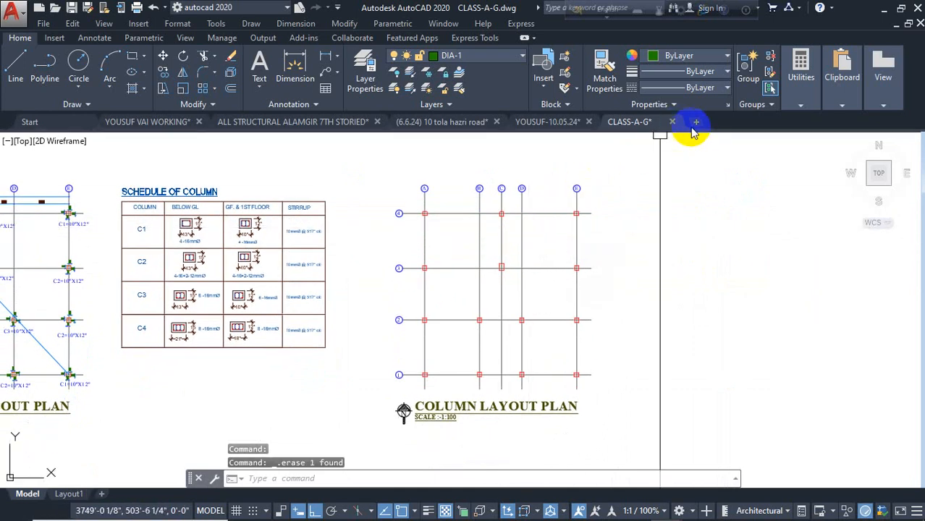
Step: Open the existing drawing polash.dwg from its client subfolder of the My folder on the Cad file (F:) drive
left_click(742, 149)
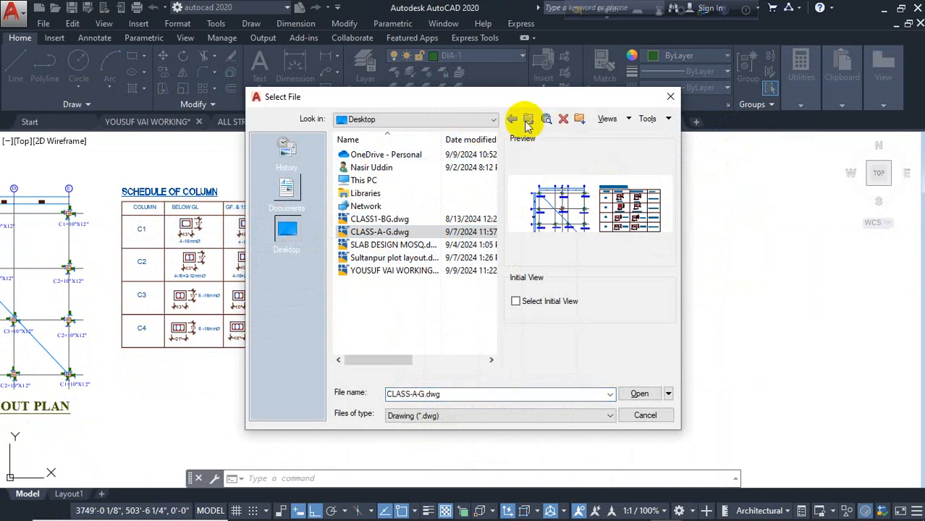
left_click(581, 118)
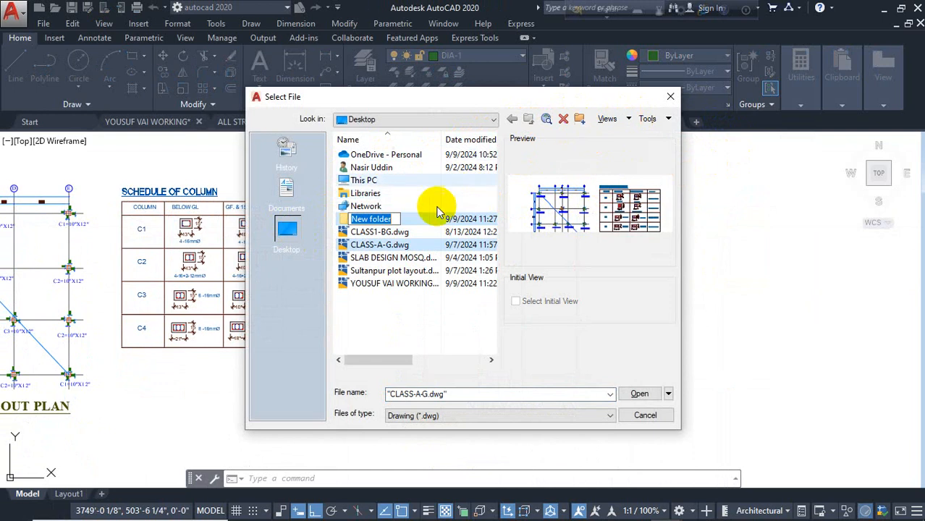
double_click(388, 181)
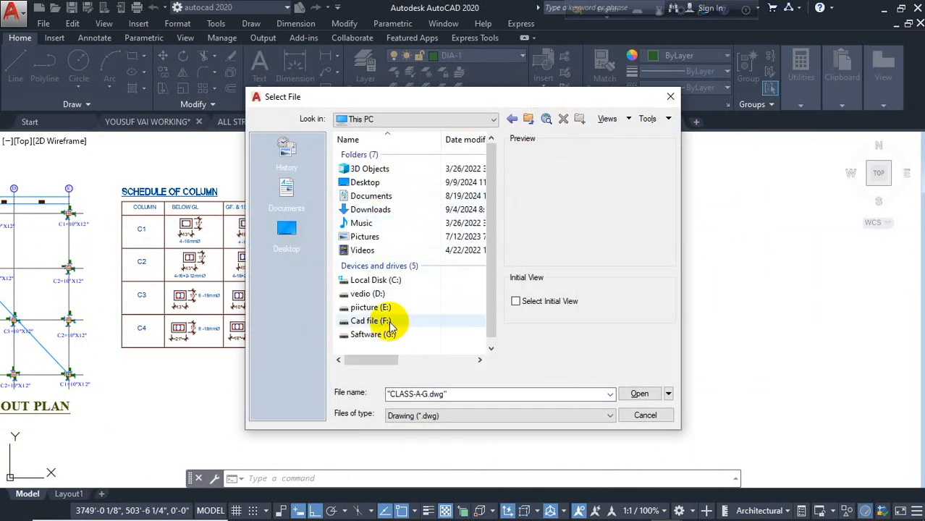
double_click(391, 323)
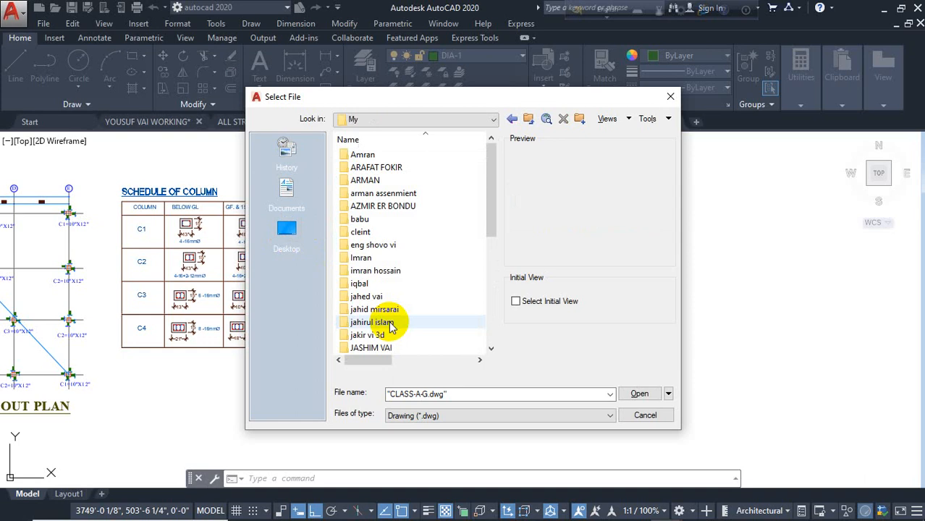
scroll(405, 297, "down", 3)
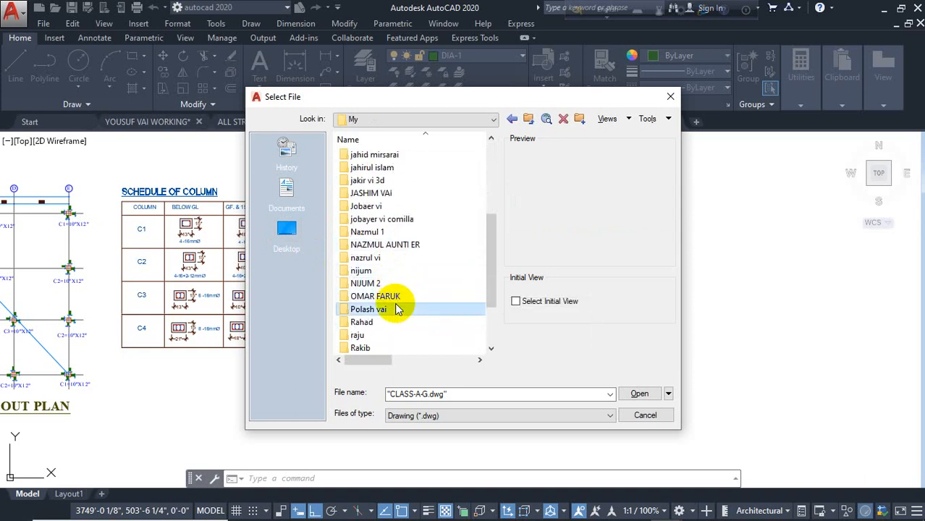
double_click(396, 310)
left_click(416, 156)
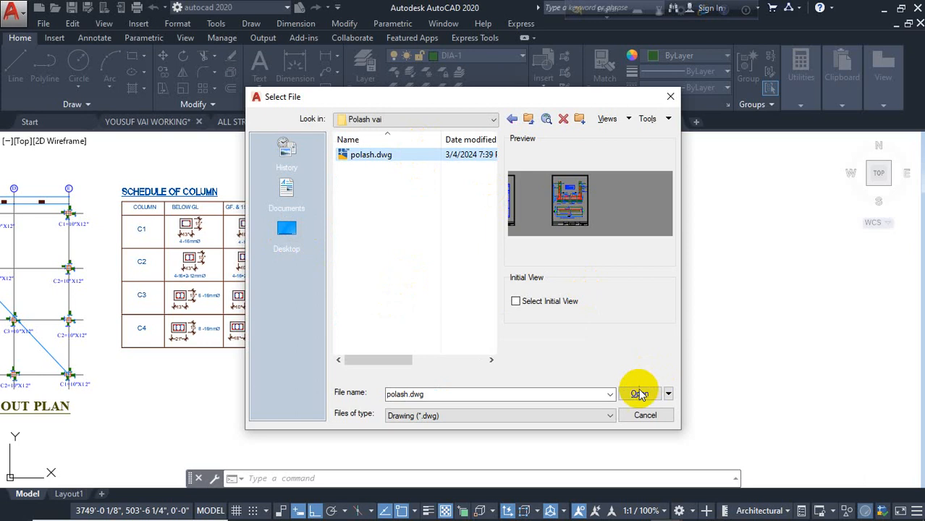
left_click(639, 395)
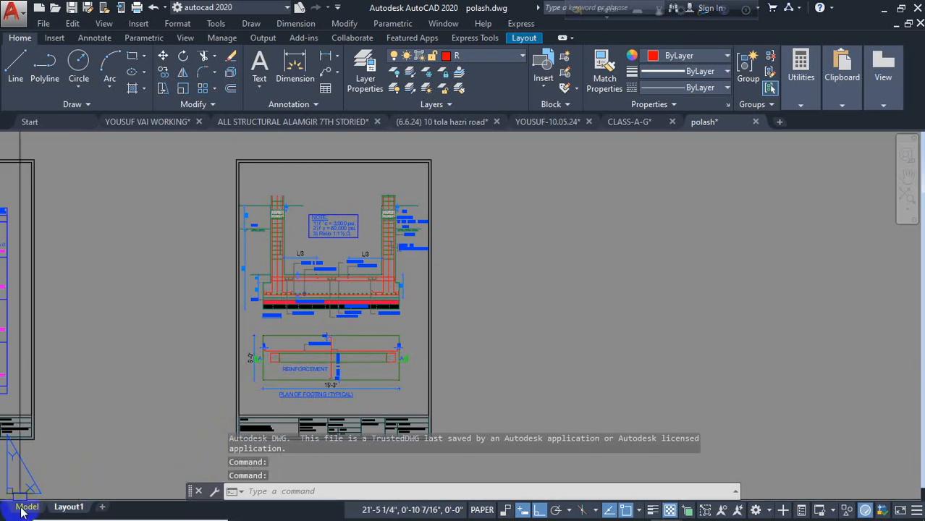
Step: Switch to model space and examine combined footing Section A-A and the footing layout plan with strips F1 and F2
left_click(23, 508)
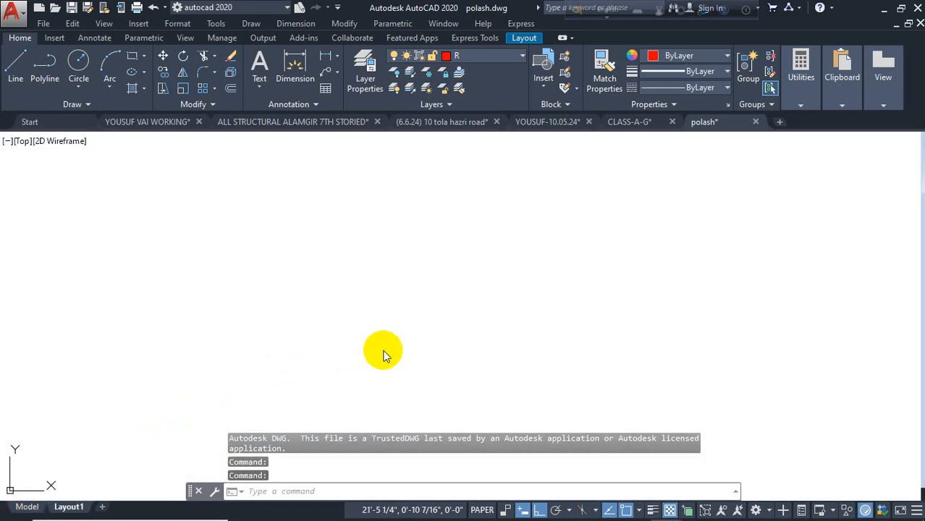
scroll(383, 352, "up", 5)
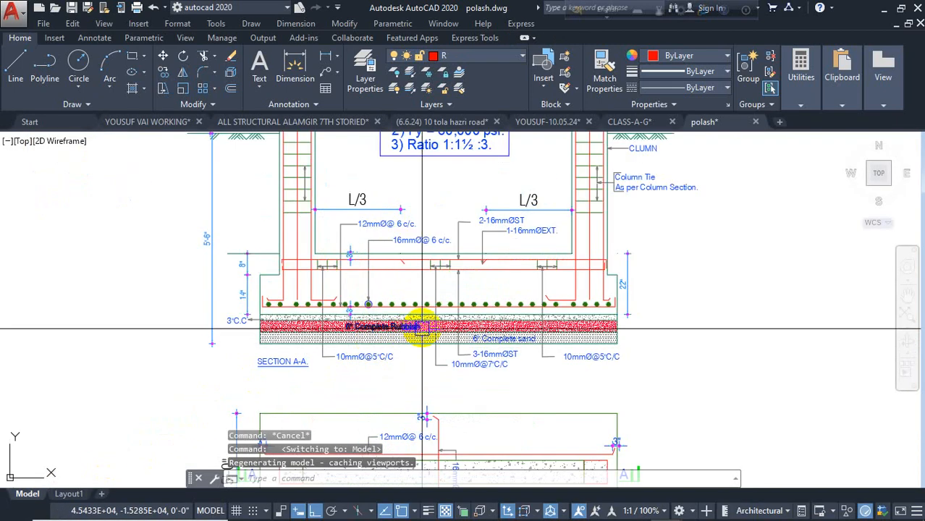
scroll(332, 307, "up", 2)
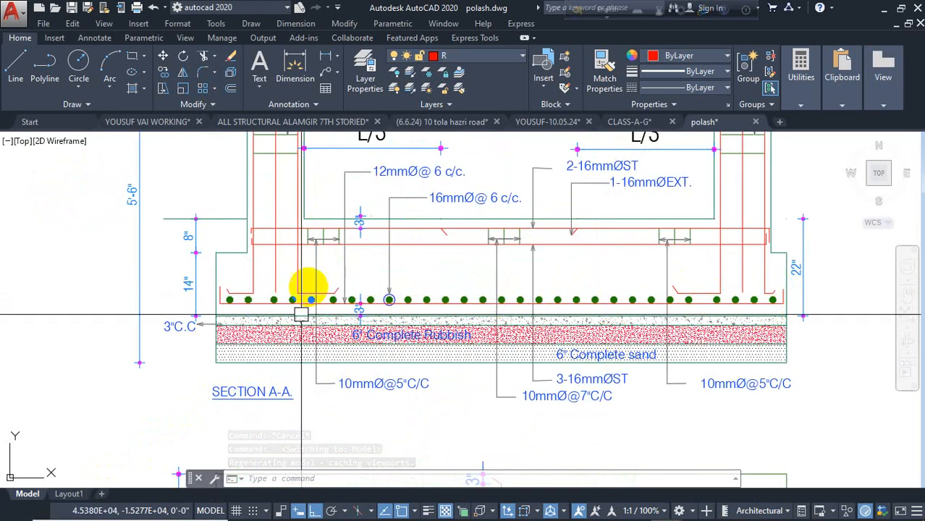
scroll(488, 270, "down", 8)
mouse_move(336, 269)
middle_mouse_down()
mouse_move(426, 301)
mouse_move(568, 302)
middle_mouse_up()
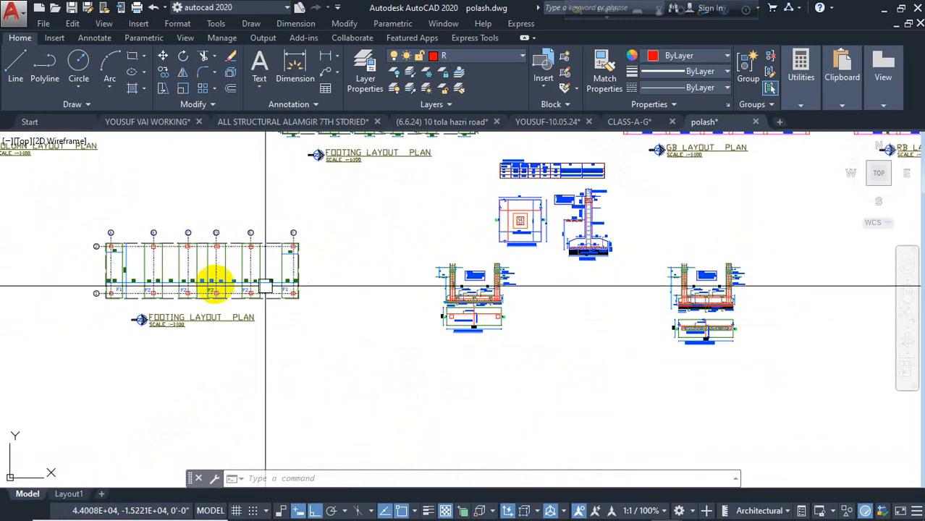
scroll(231, 269, "up", 7)
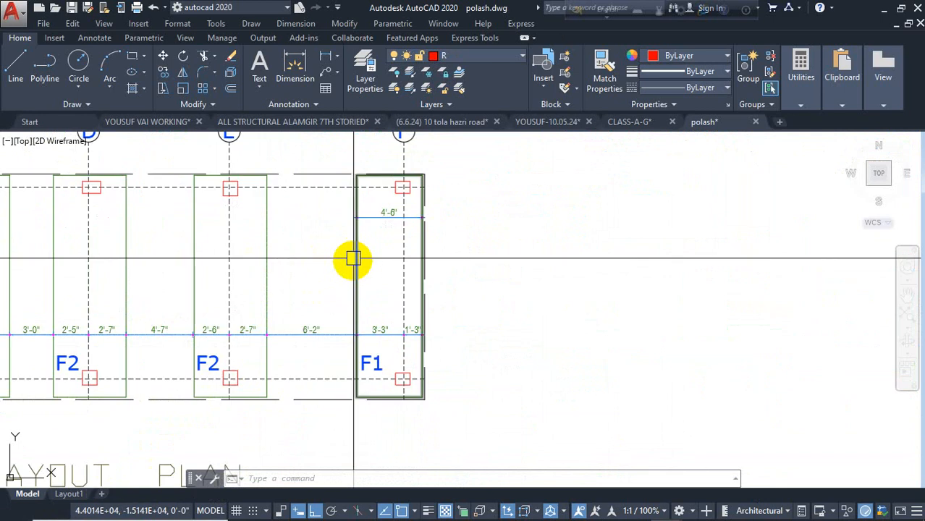
scroll(492, 258, "down", 3)
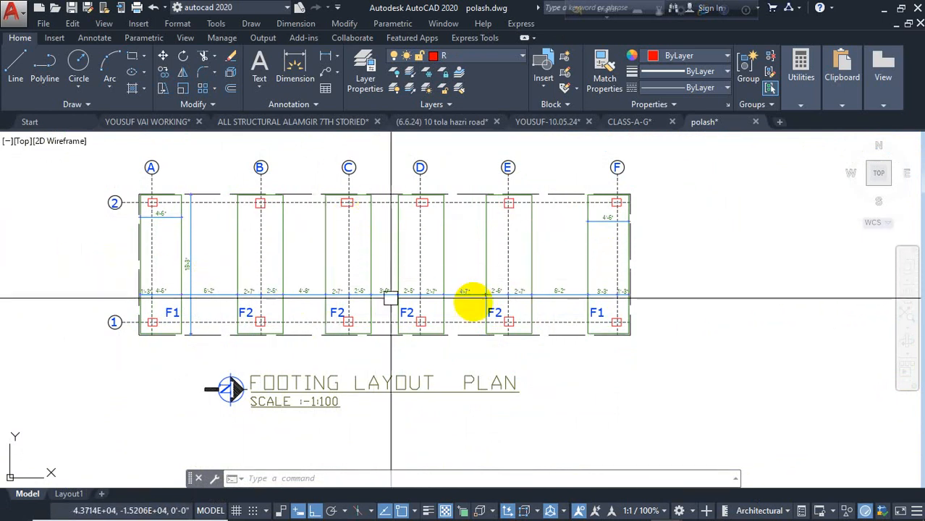
Step: Examine the typical floor plan's columns, plot boundary and road, and relate them to the column and footing layout plans
scroll(447, 244, "down", 5)
scroll(206, 181, "up", 6)
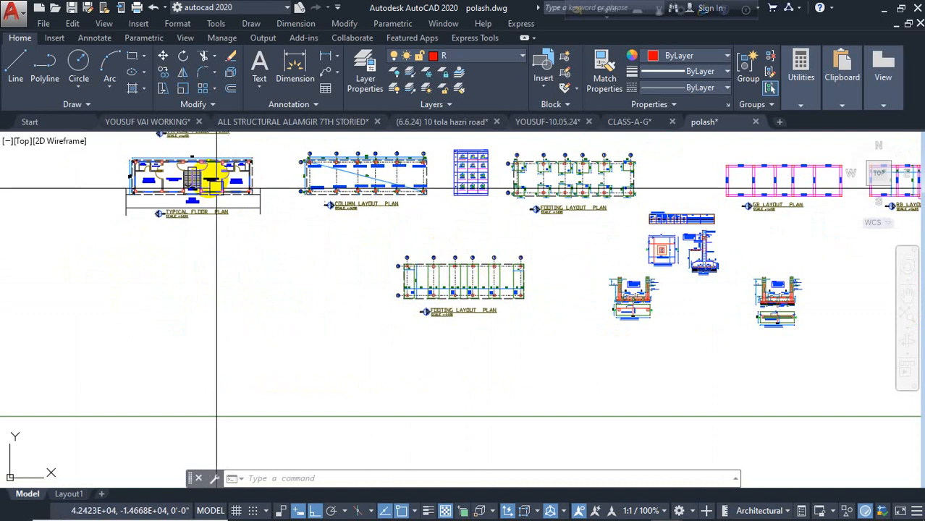
mouse_move(362, 232)
middle_mouse_down()
mouse_move(621, 261)
mouse_move(789, 255)
middle_mouse_up()
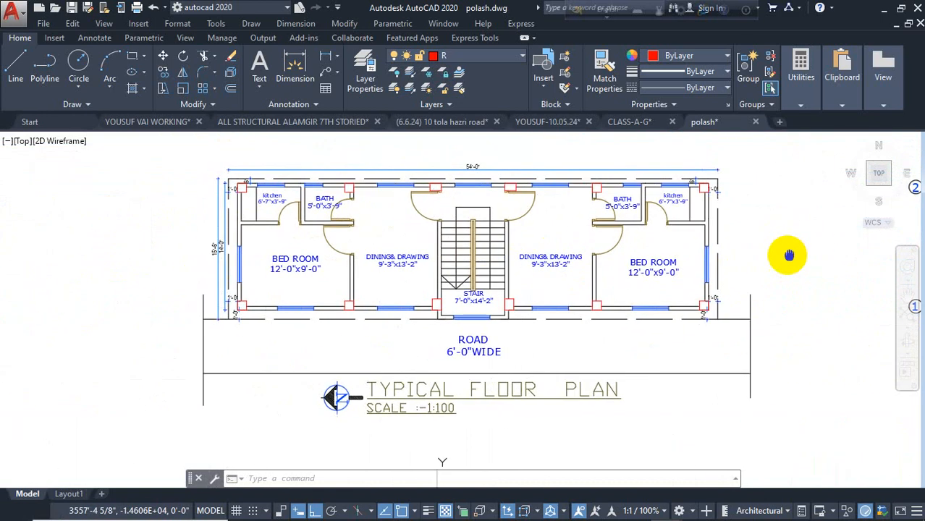
scroll(254, 250, "up", 2)
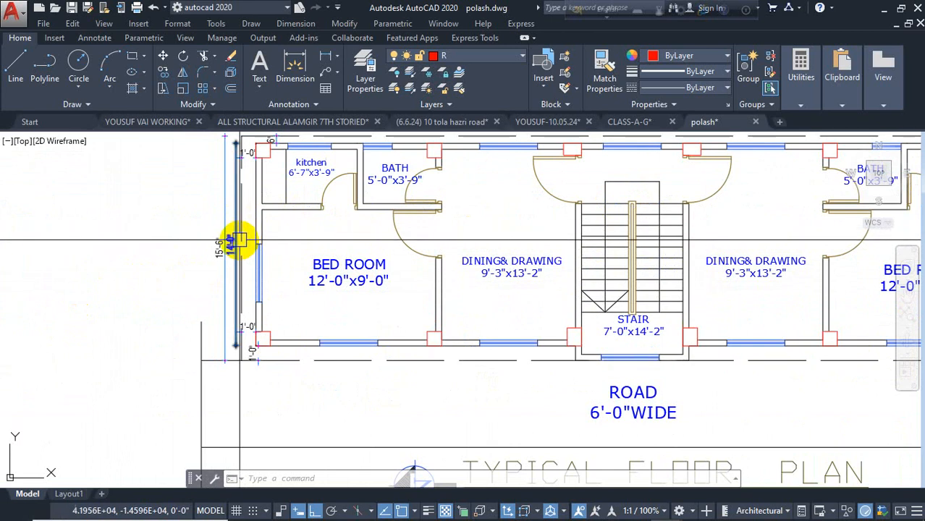
scroll(126, 235, "down", 2)
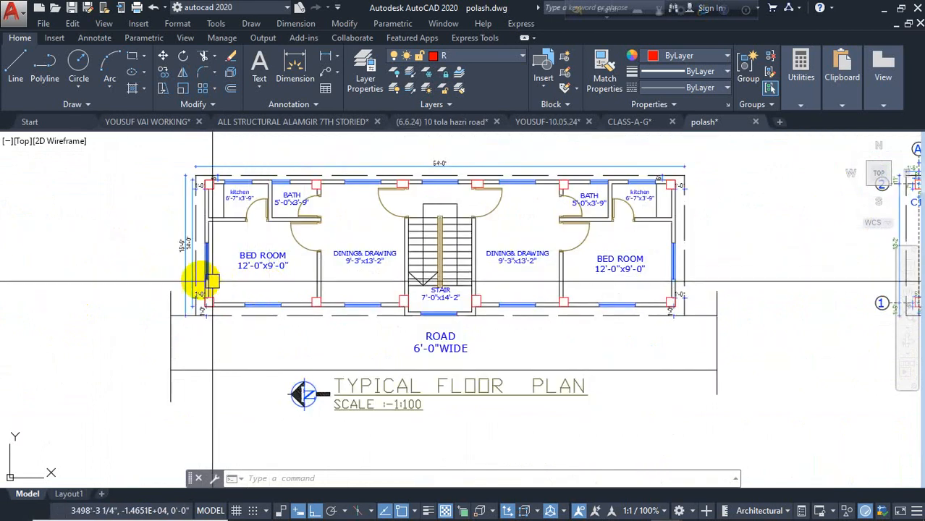
key("Escape")
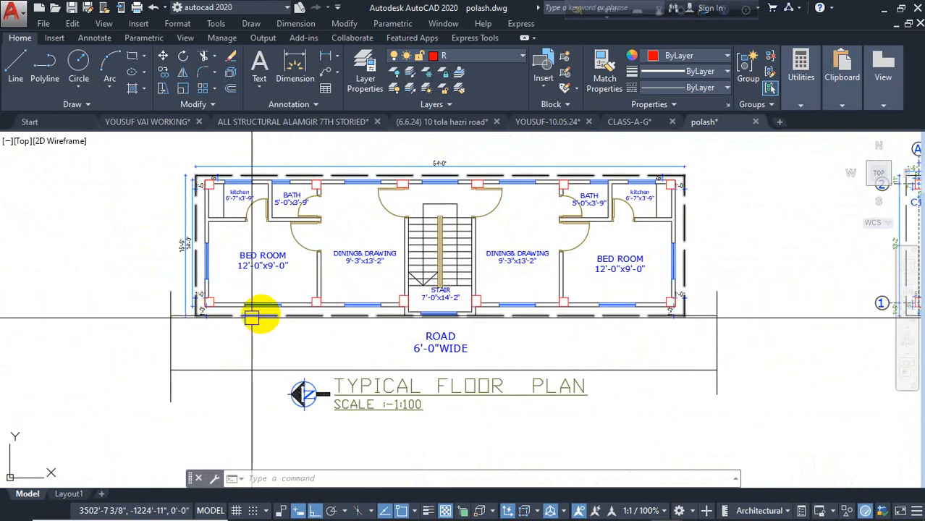
scroll(217, 337, "down", 4)
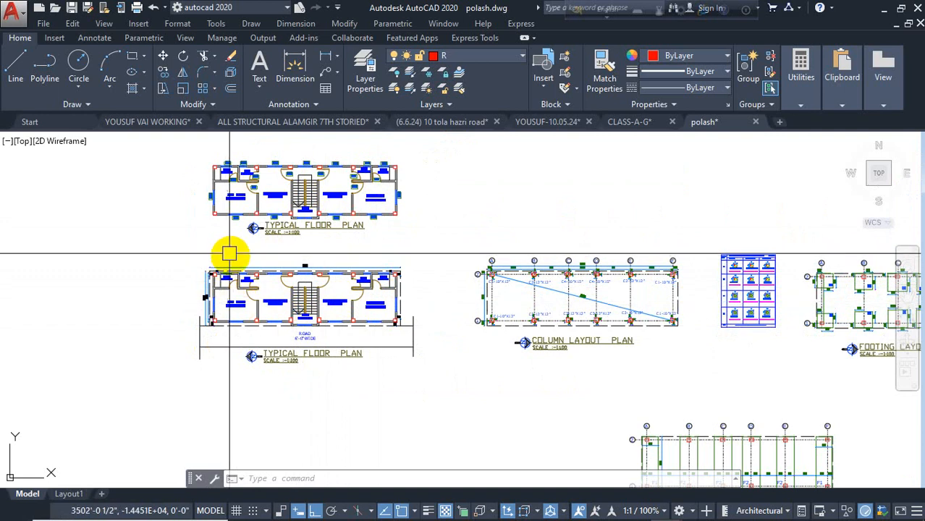
scroll(307, 314, "up", 3)
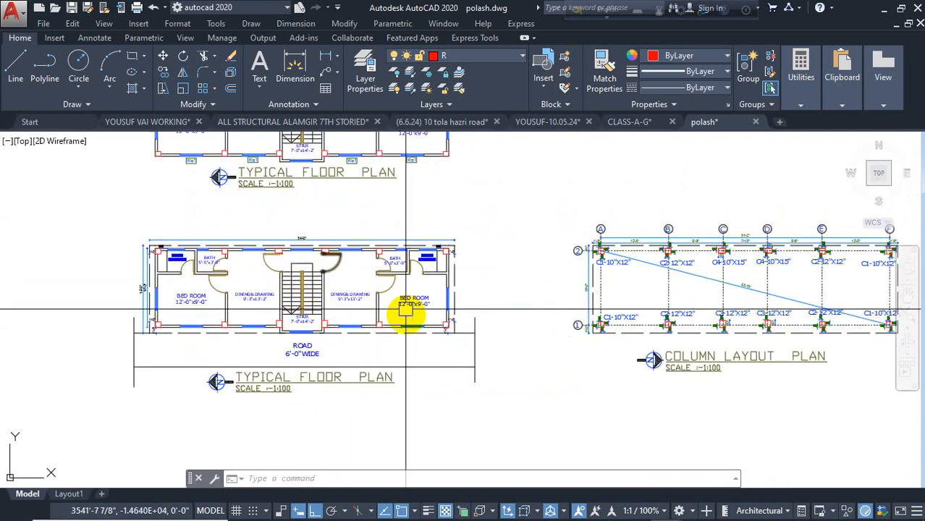
scroll(170, 288, "down", 5)
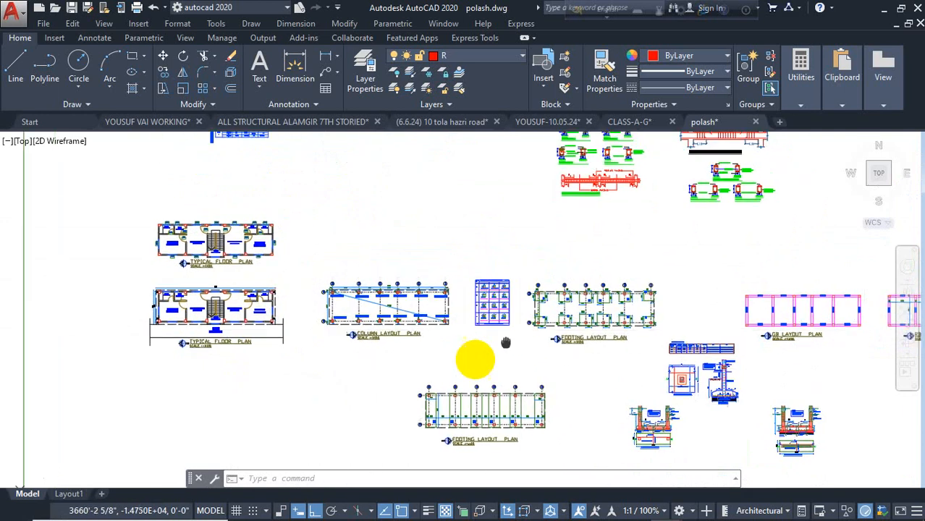
Step: Examine the footing layout plan and combined footing Section A-A with its reinforcement plan, and return to the CLASS-A-G column layout plan
mouse_move(501, 344)
middle_mouse_down()
mouse_move(418, 355)
mouse_move(221, 333)
mouse_move(227, 324)
mouse_move(603, 311)
middle_mouse_up()
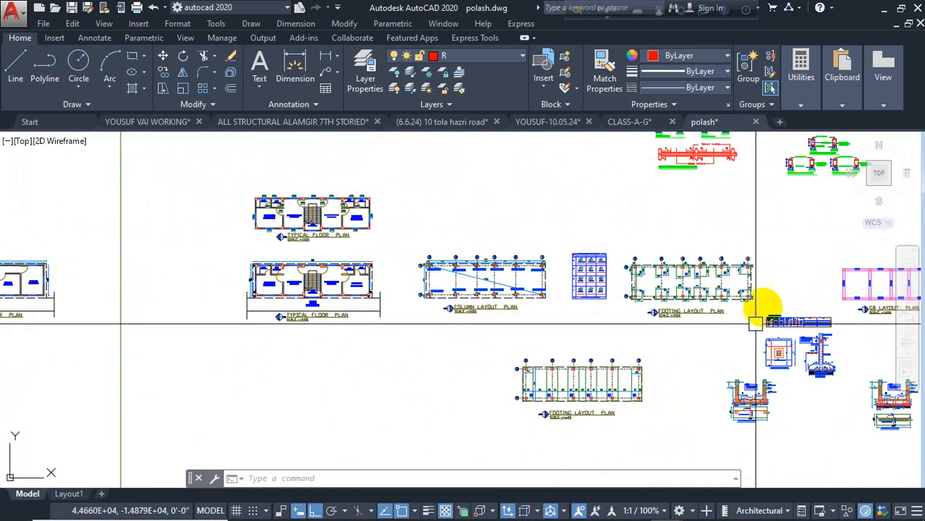
scroll(624, 384, "up", 3)
middle_click_drag(620, 384, 201, 221)
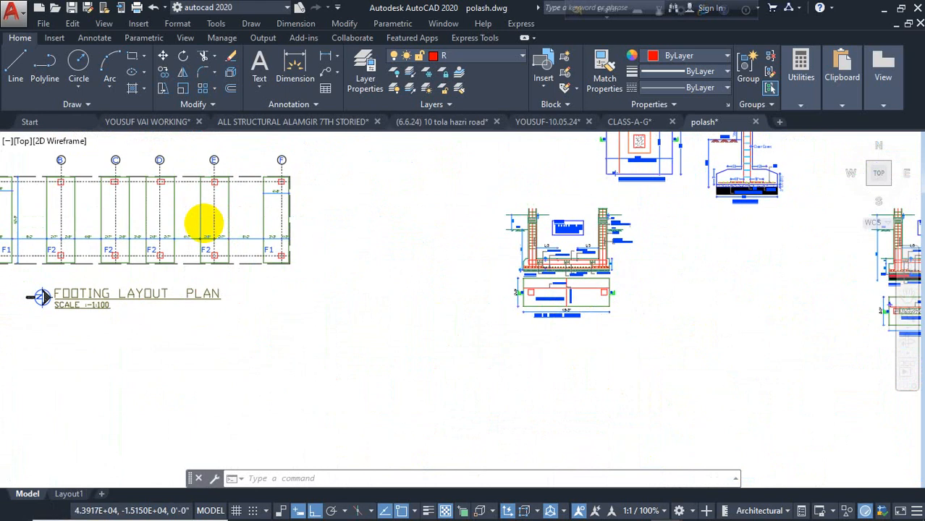
scroll(569, 251, "up", 4)
scroll(550, 311, "up", 2)
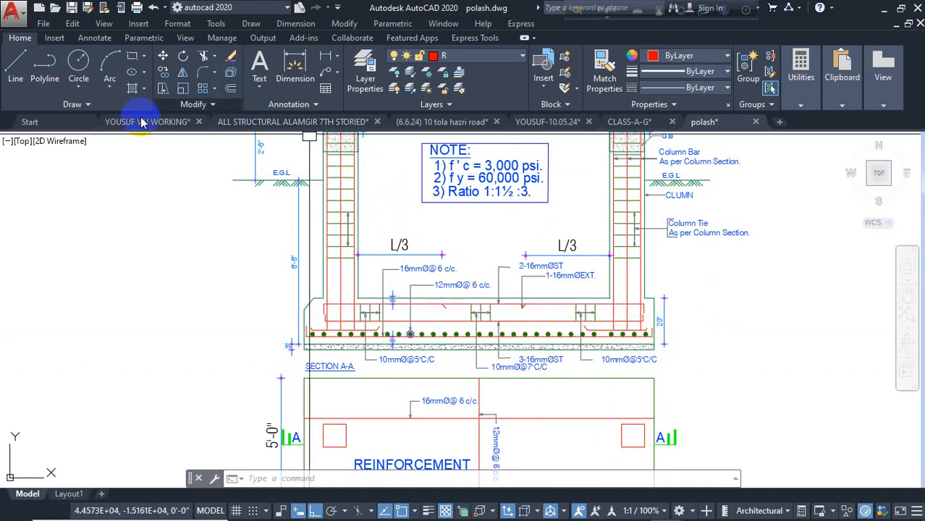
left_click(627, 123)
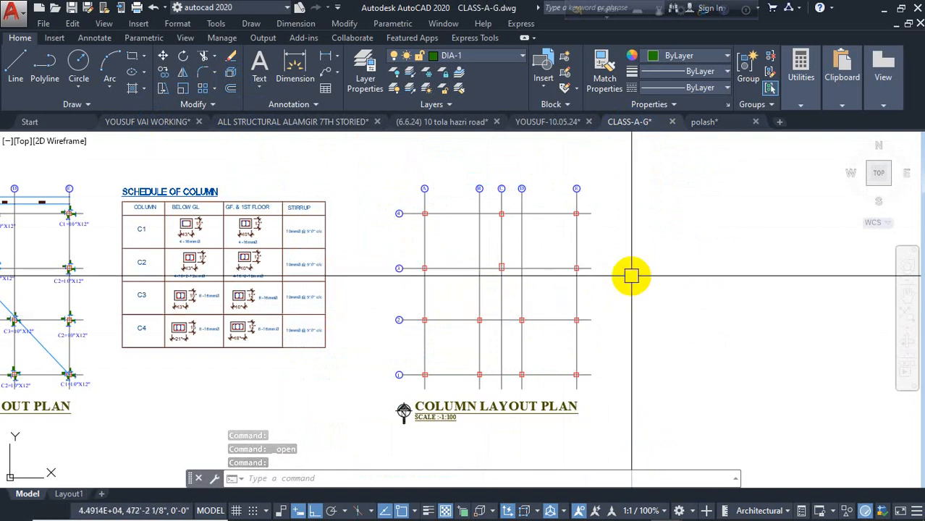
scroll(469, 223, "up", 2)
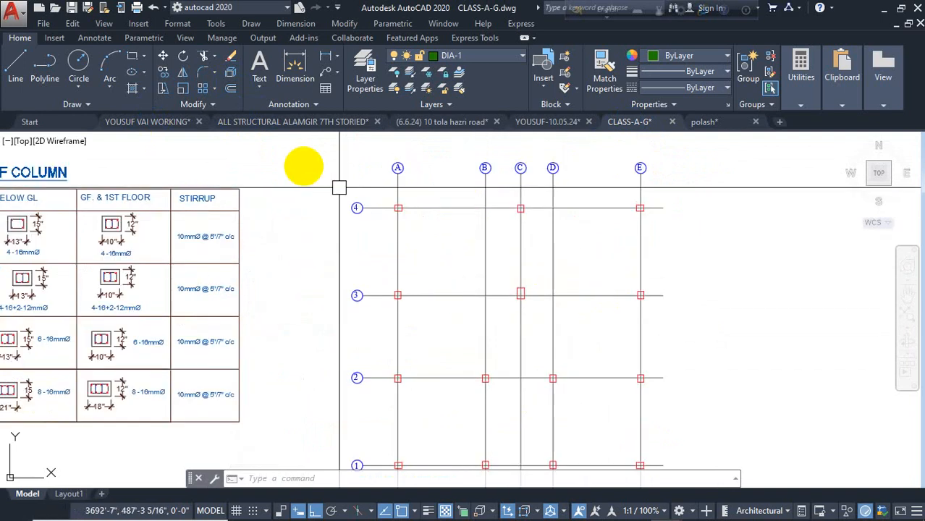
Step: Switch to the YOUSUF VAI WORKING drawing and examine its pile point layout plan and pile cap layout plan with caps PC1, PC2 and PC3
left_click(145, 125)
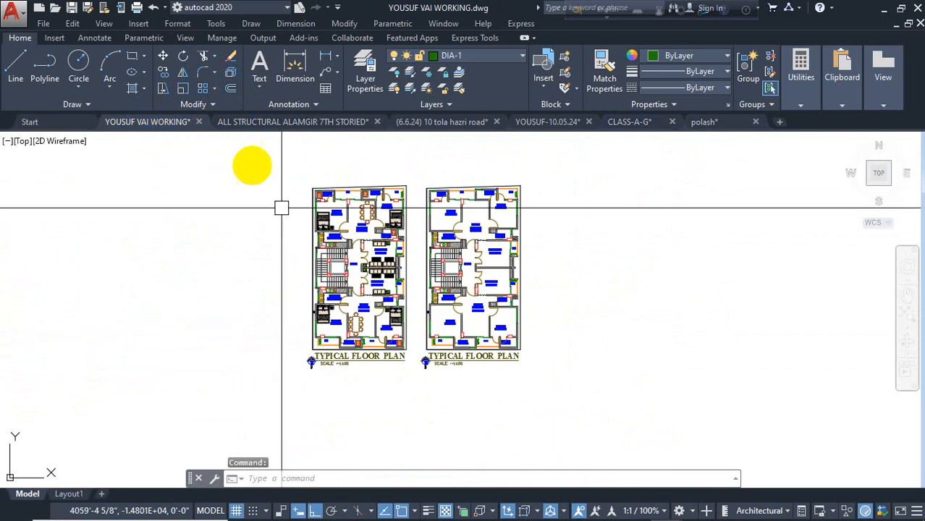
scroll(471, 352, "down", 5)
scroll(533, 341, "up", 4)
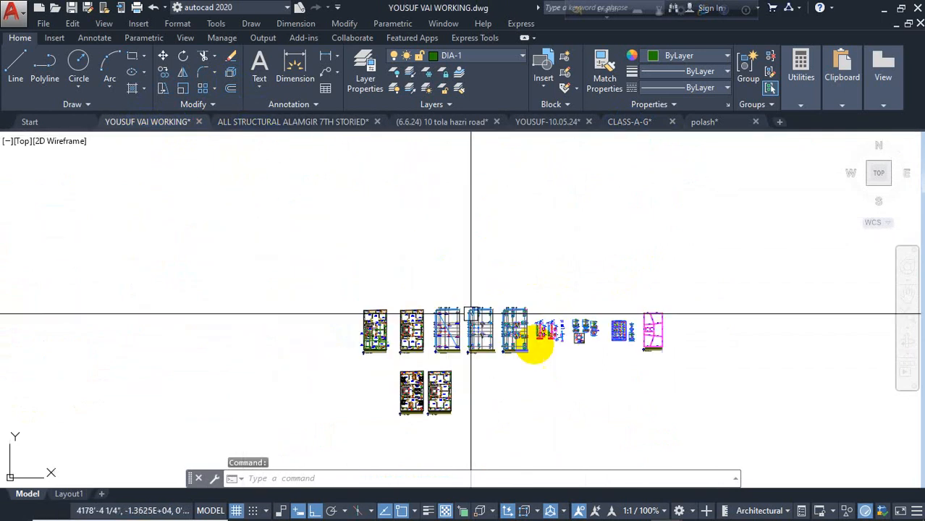
scroll(500, 344, "up", 3)
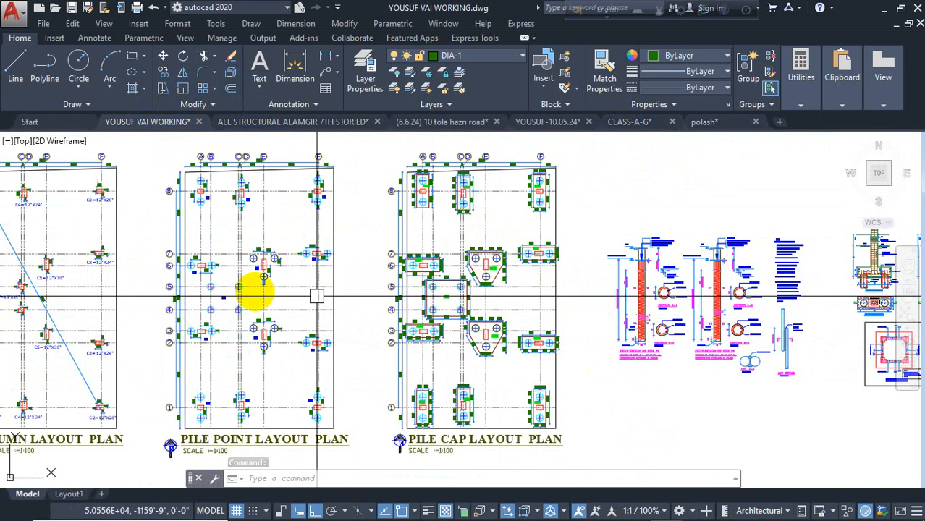
scroll(258, 290, "up", 3)
scroll(286, 267, "up", 2)
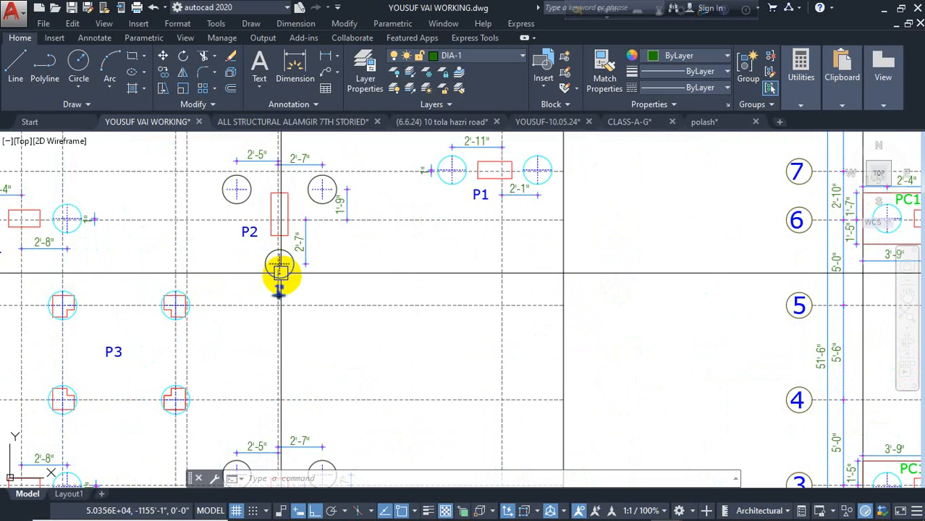
scroll(286, 274, "down", 3)
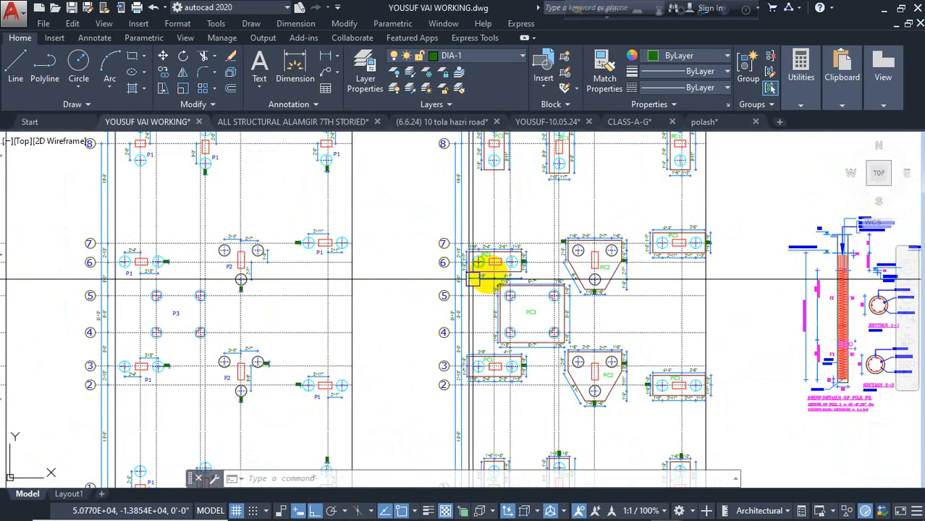
scroll(506, 265, "up", 3)
scroll(318, 297, "down", 2)
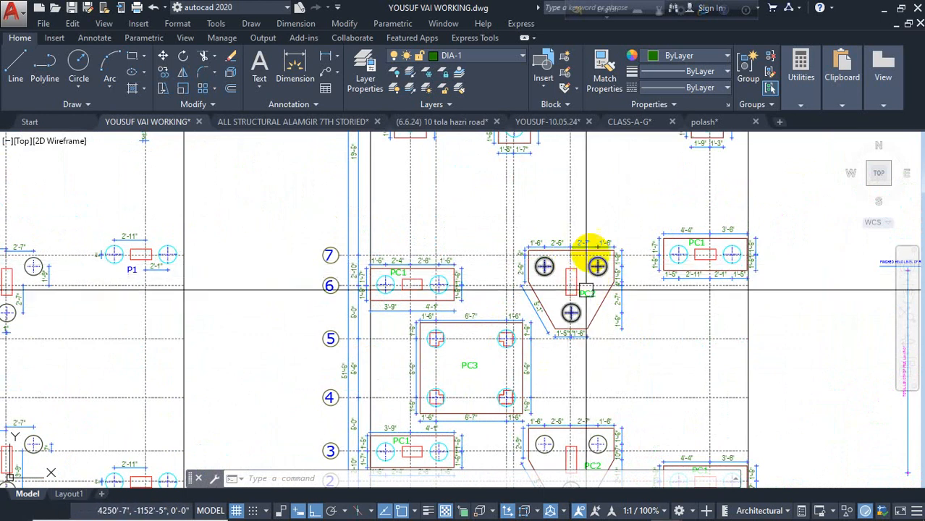
scroll(351, 272, "down", 4)
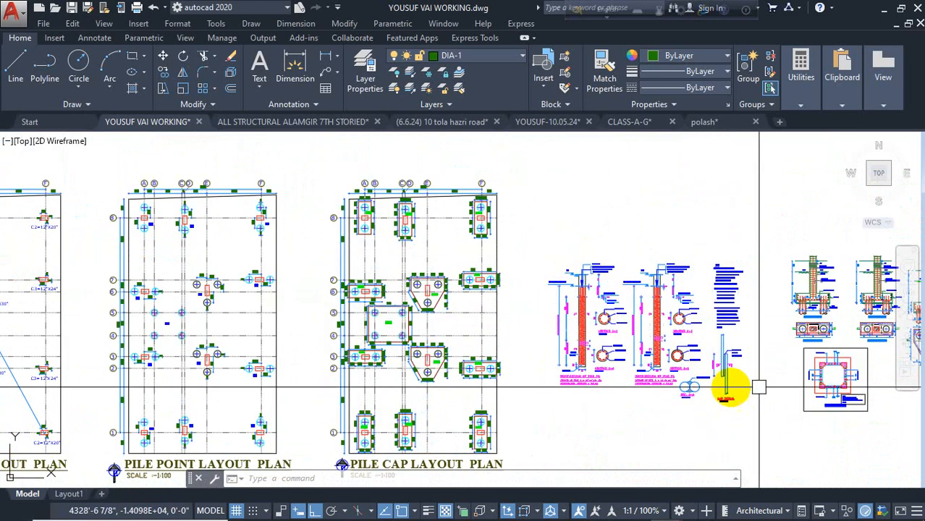
Step: Examine the reinforcement details of the piles and the sections and plans of pile caps PC1 and PC2
middle_click_drag(729, 387, 547, 347)
scroll(620, 310, "up", 4)
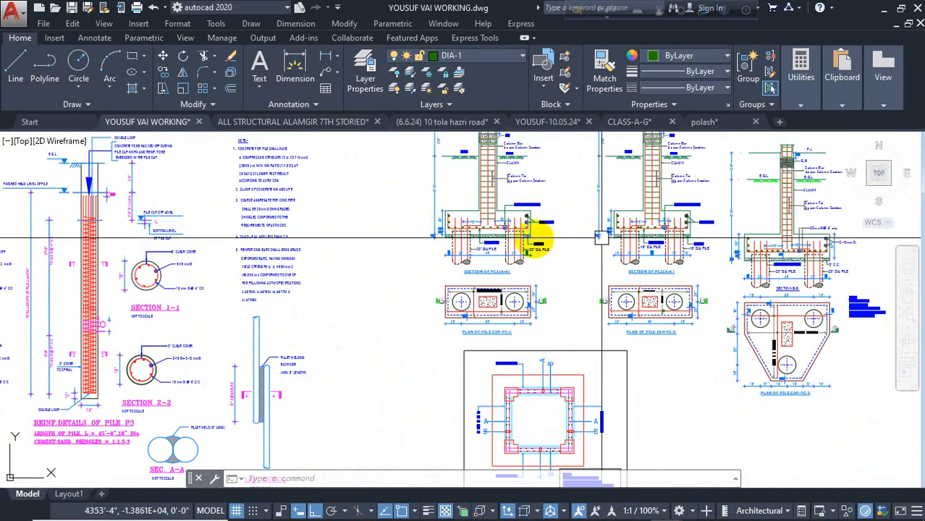
scroll(523, 254, "up", 2)
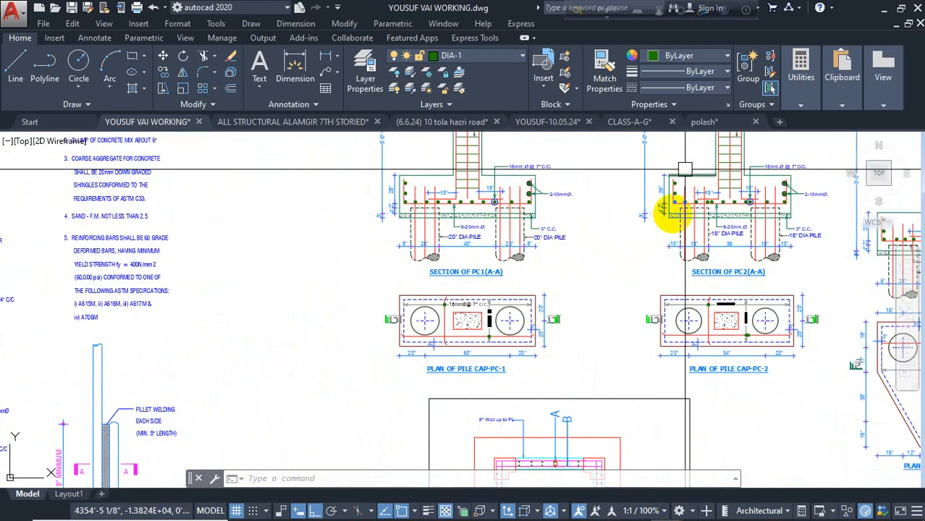
scroll(674, 192, "up", 4)
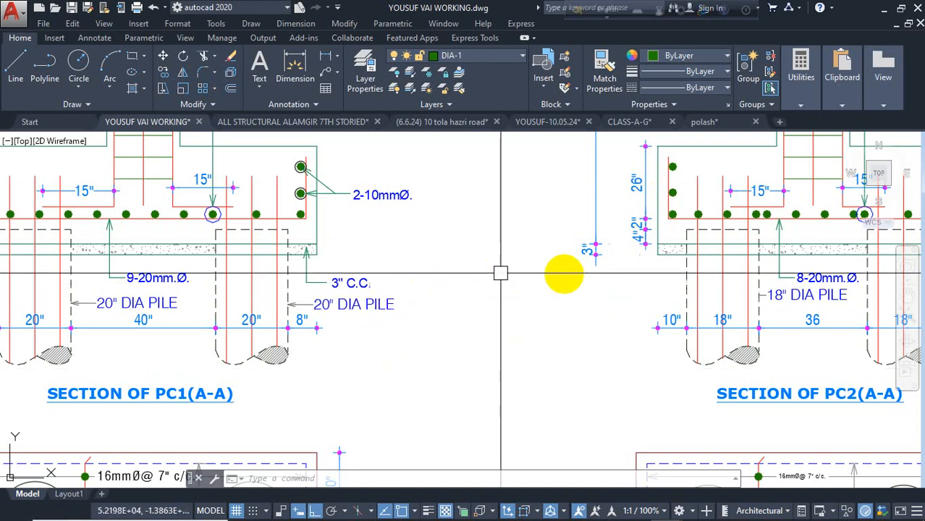
scroll(484, 344, "down", 4)
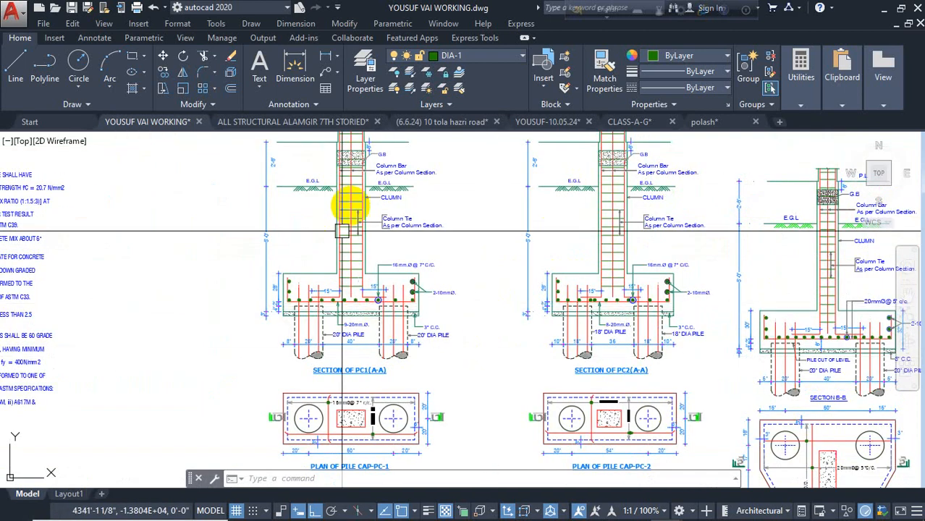
scroll(376, 229, "down", 2)
scroll(551, 259, "down", 2)
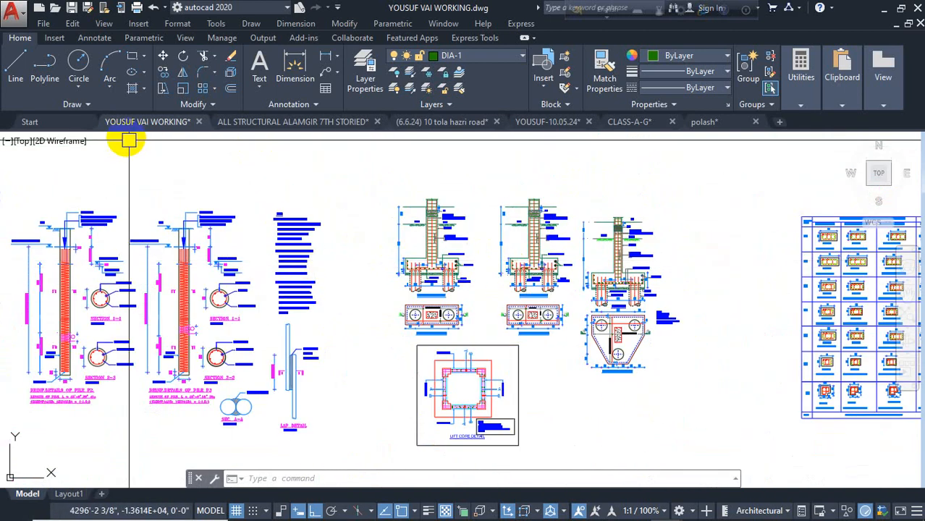
Step: Go back to the CLASS-A-G drawing and draw a rectangle about 36' by 39' around the columns of the stripped column layout plan
left_click(631, 121)
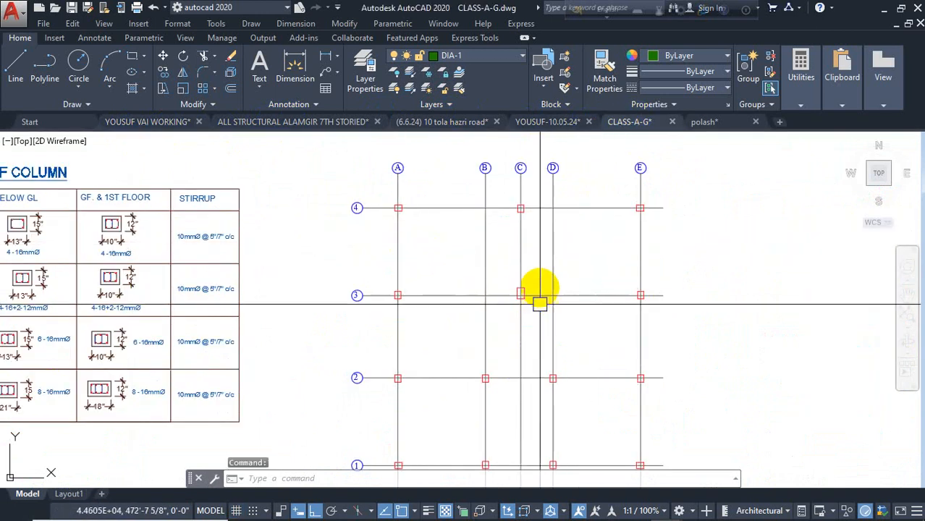
middle_click_drag(542, 297, 514, 262)
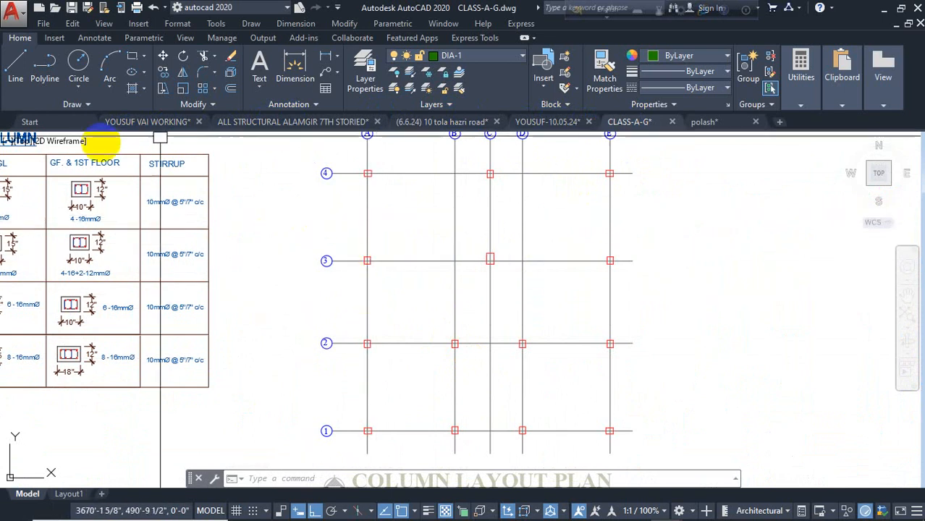
left_click(132, 57)
scroll(315, 289, "down", 2)
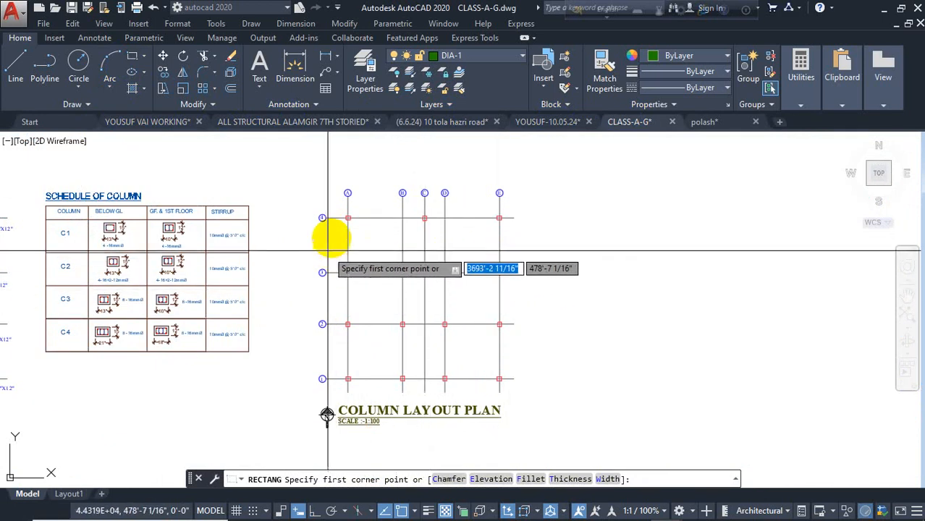
scroll(337, 213, "up", 4)
scroll(324, 188, "down", 2)
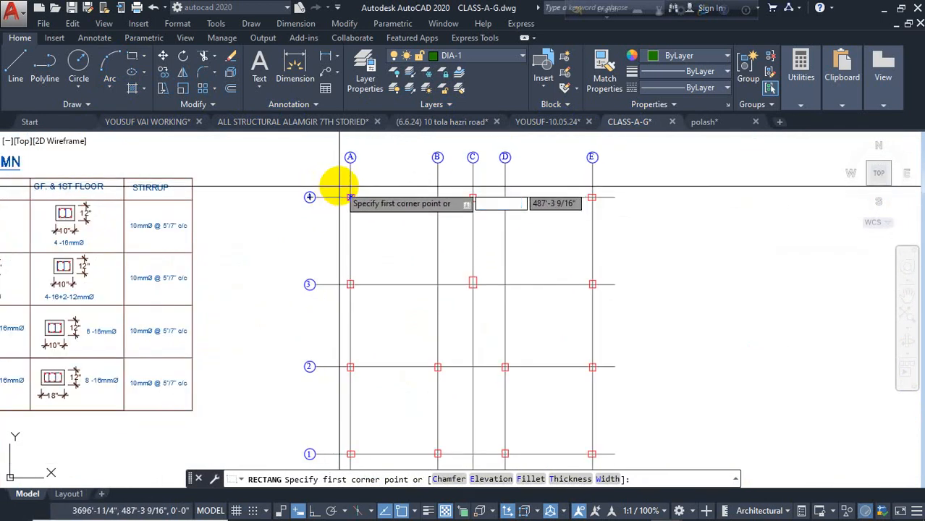
left_click(333, 186)
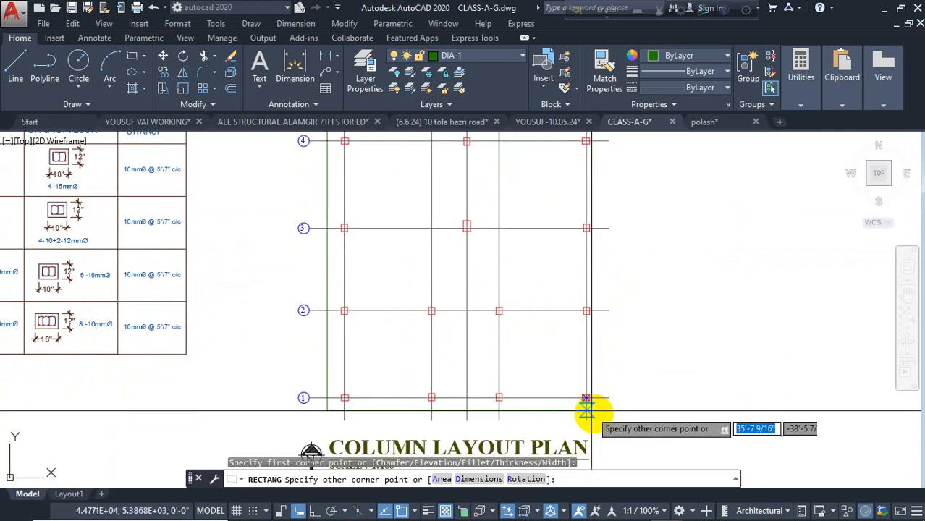
left_click(595, 414)
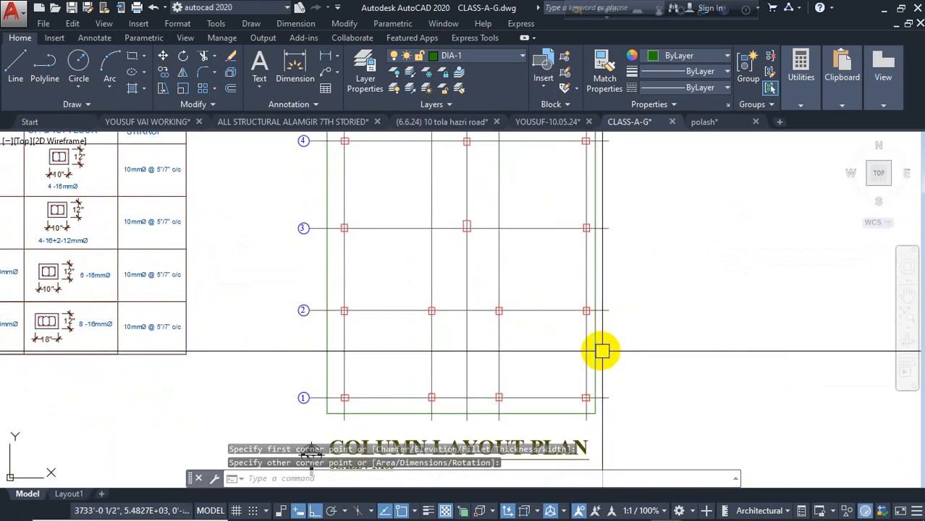
Step: Move the large rectangle around the column grid to a different layer and clear the selection
left_click(596, 351)
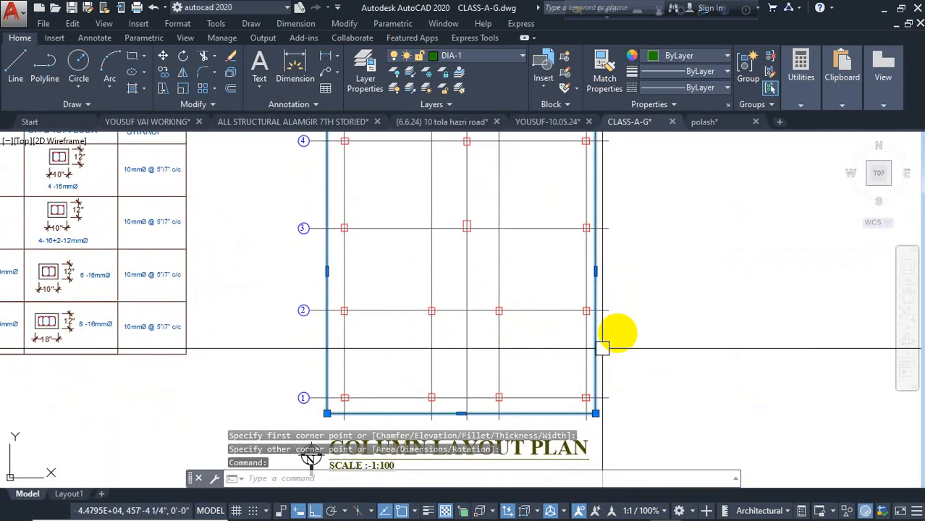
left_click(489, 60)
left_click(467, 108)
key("Escape")
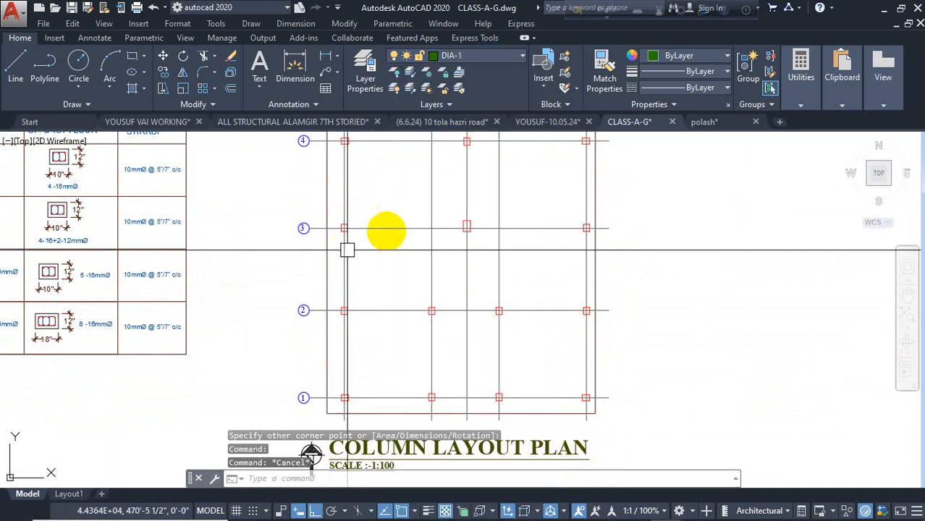
Step: Draw a 5' by 5' footing rectangle in the empty area above the column schedule and the grid
middle_click_drag(386, 230, 393, 325)
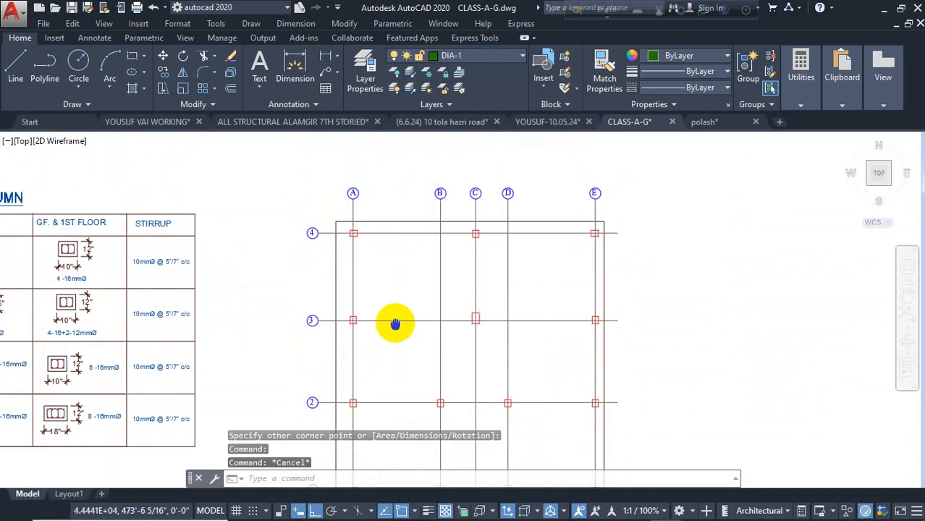
left_click(132, 56)
left_click(229, 147)
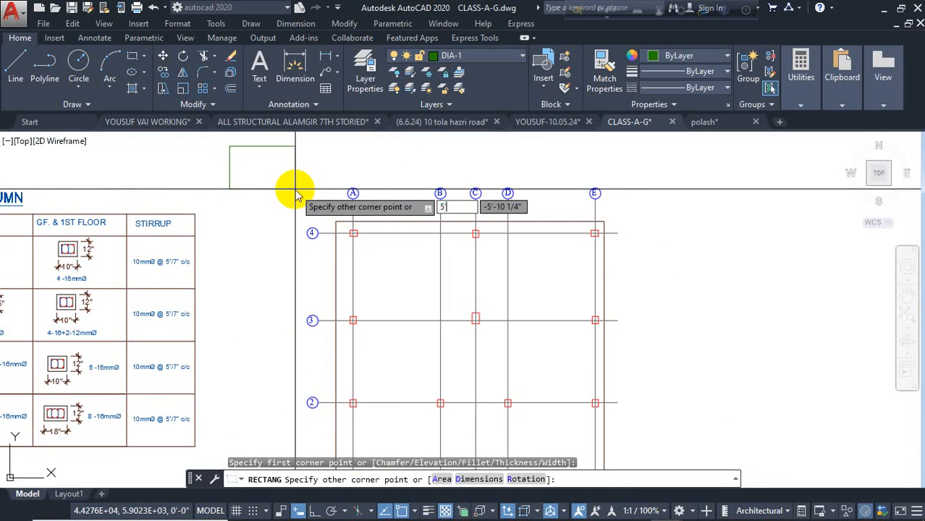
type("5',5'")
key("Return")
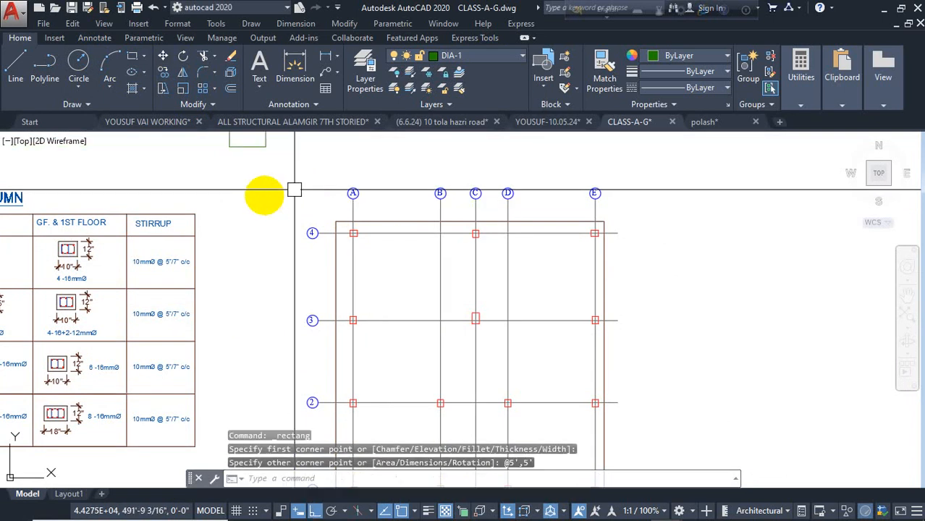
middle_click_drag(261, 174, 266, 215)
left_click(265, 189)
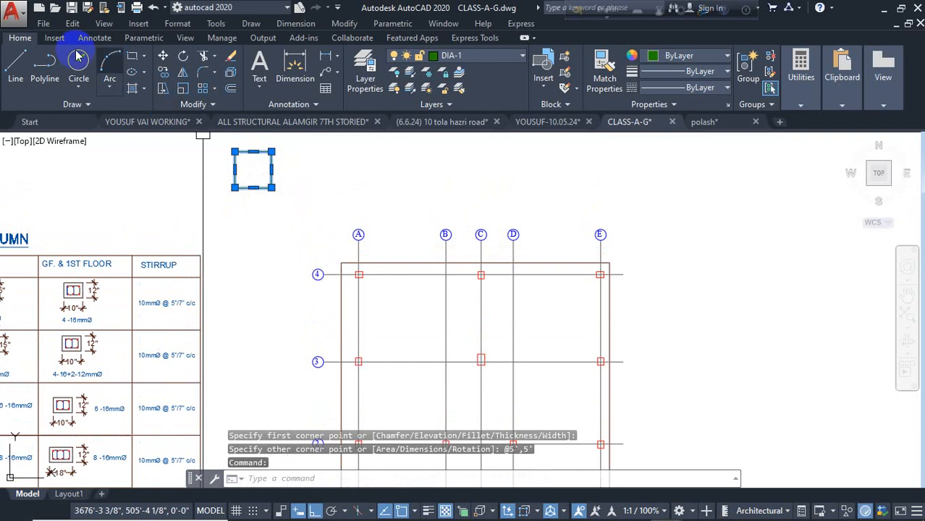
key("Escape")
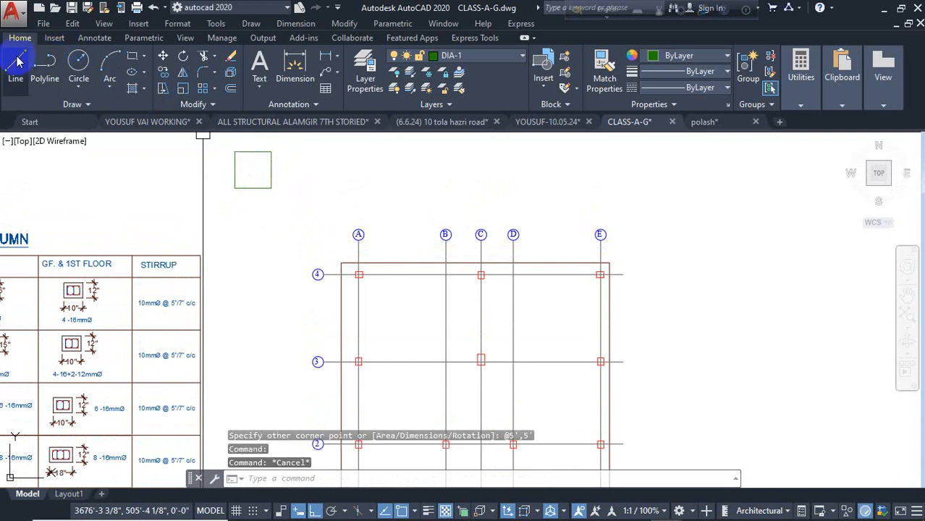
Step: Draw a diagonal line across the 5' footing square between two opposite corners
type("l")
key("Return")
left_click(234, 188)
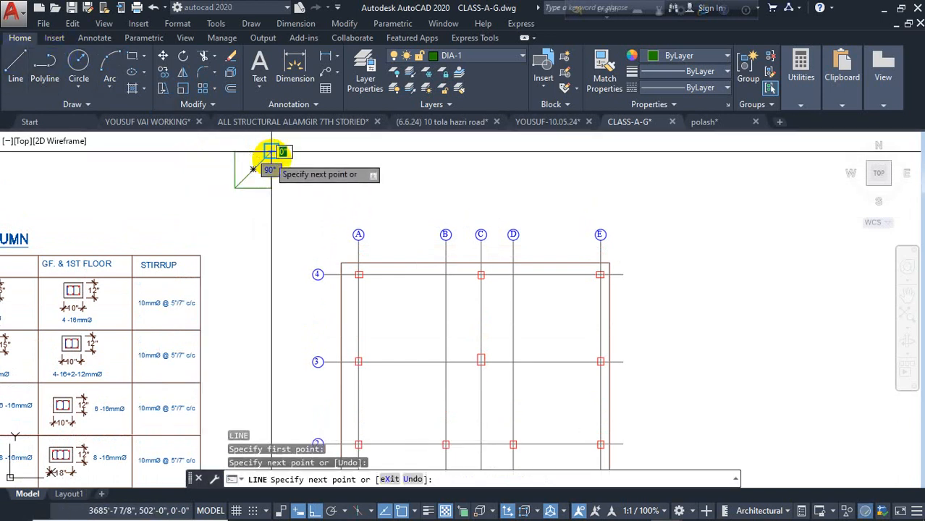
left_click(271, 152)
key("Return")
Step: Draw a diagonal line between opposite corners of the column at grid A-4
scroll(344, 263, "up", 4)
key("Return")
left_click(358, 274)
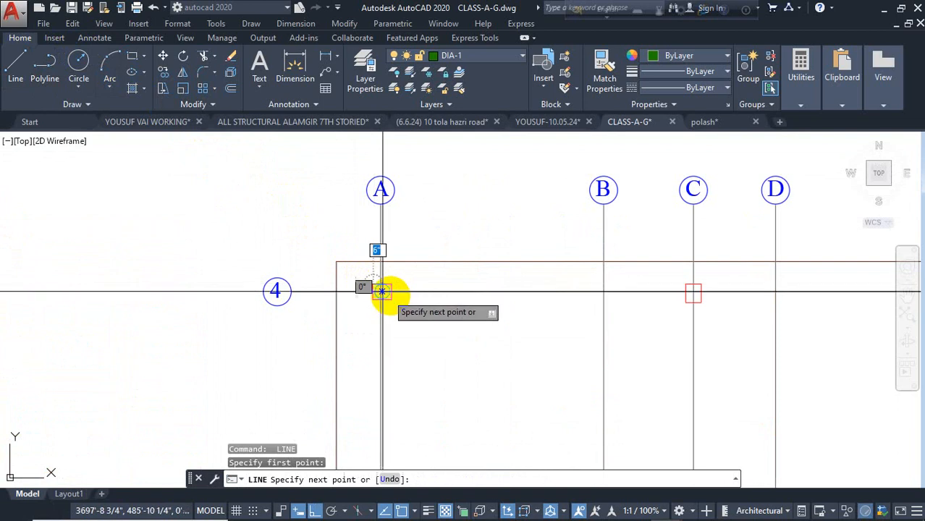
left_click(391, 299)
key("Escape")
Step: Copy the footing square from its centre onto the centre of the column at grid A-4
middle_click_drag(395, 274, 417, 304)
scroll(418, 303, "down", 3)
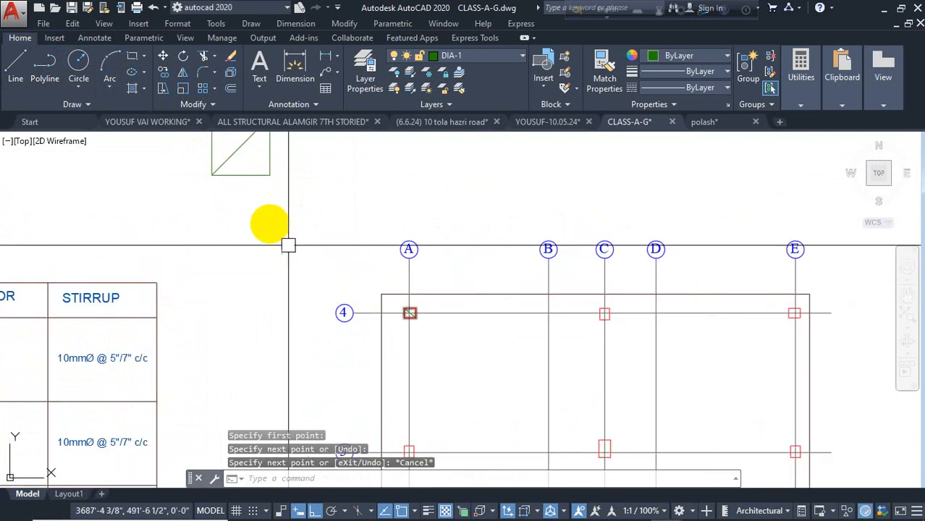
left_click(233, 174)
middle_click_drag(244, 244, 246, 287)
type("Co")
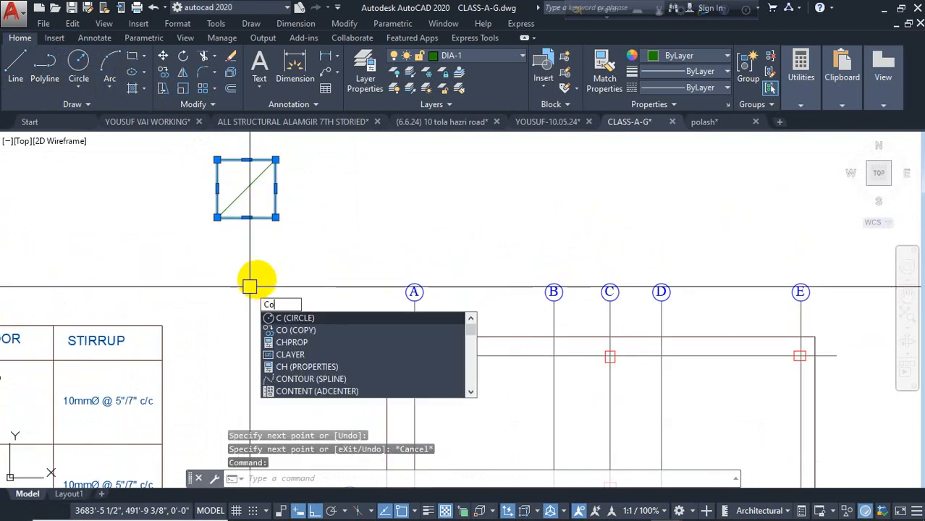
key("Return")
left_click(246, 187)
scroll(424, 351, "up", 6)
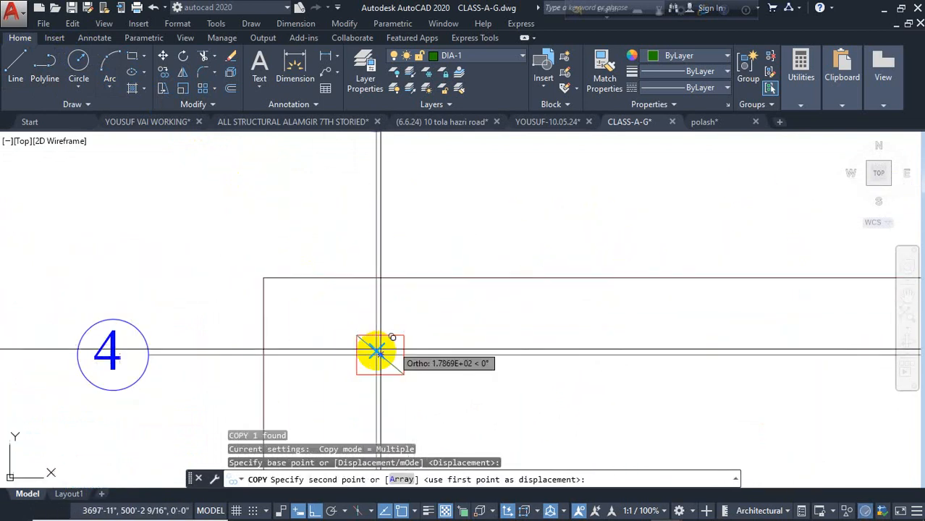
scroll(376, 353, "up", 6)
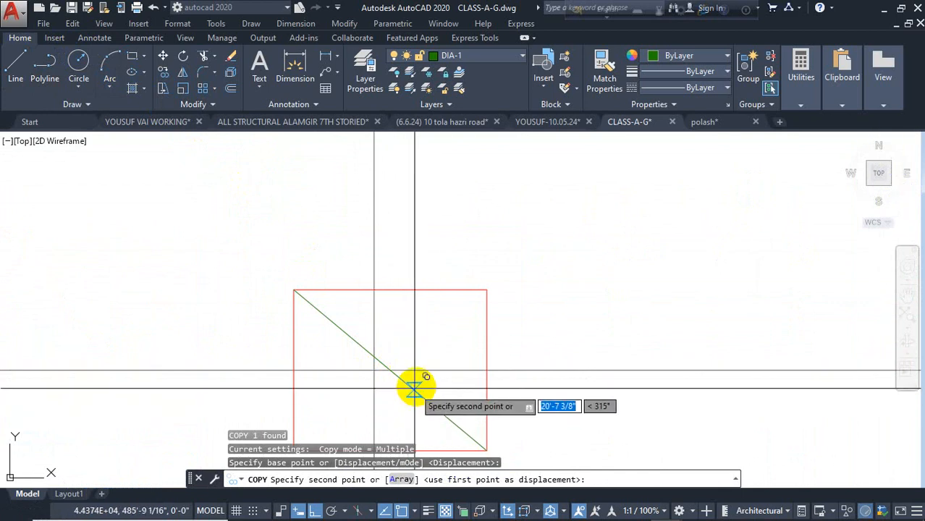
scroll(361, 314, "down", 4)
scroll(368, 300, "up", 6)
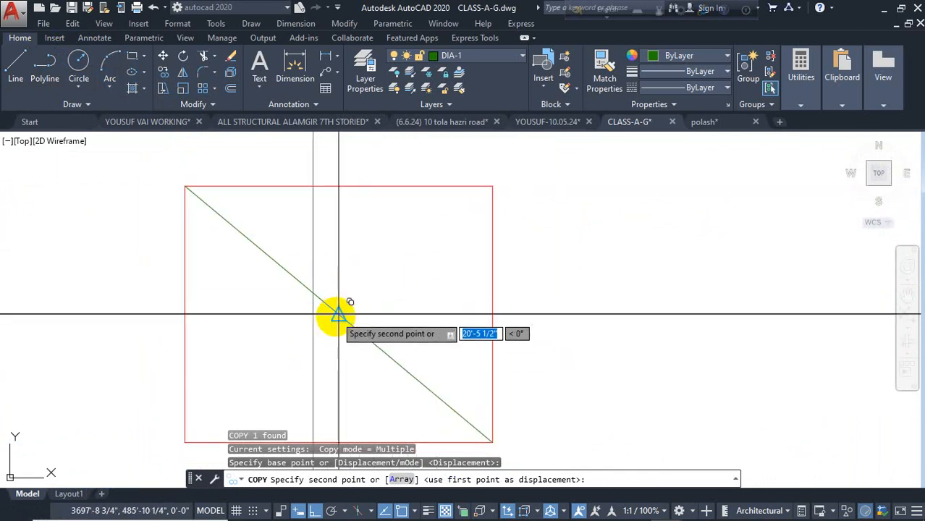
left_click(340, 311)
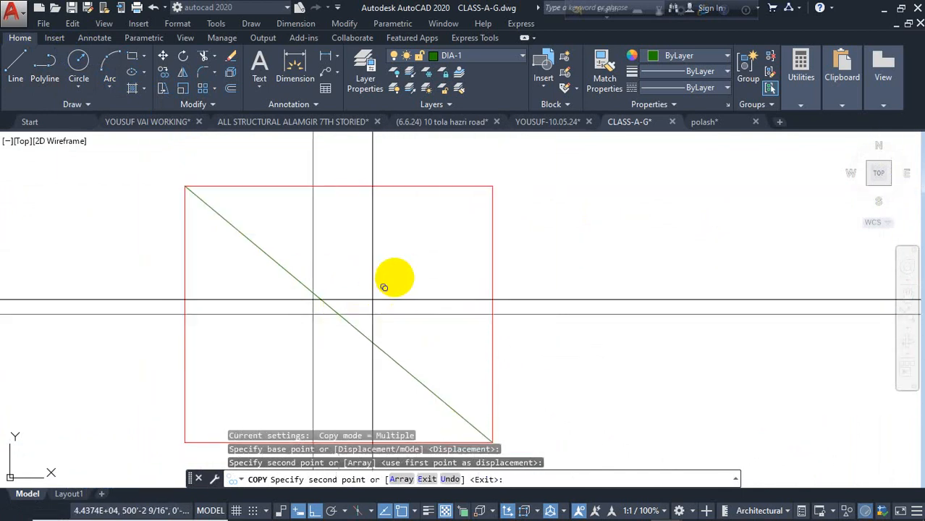
scroll(409, 293, "down", 6)
key("Escape")
Step: Try moving the A-4 footing square and the boundary rectangle down together, and undo the move
scroll(142, 279, "down", 6)
middle_click_drag(279, 315, 438, 225)
middle_click_drag(364, 236, 367, 280)
left_click(460, 212)
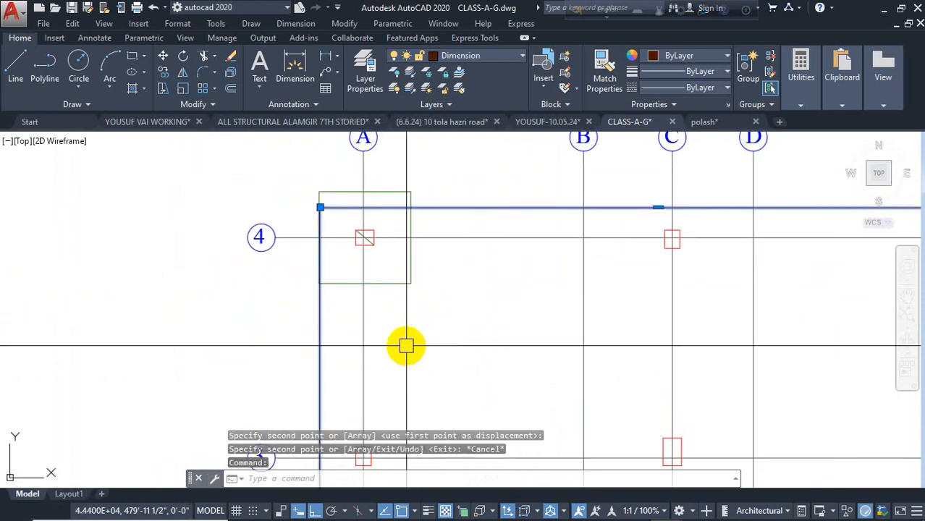
scroll(426, 225, "up", 2)
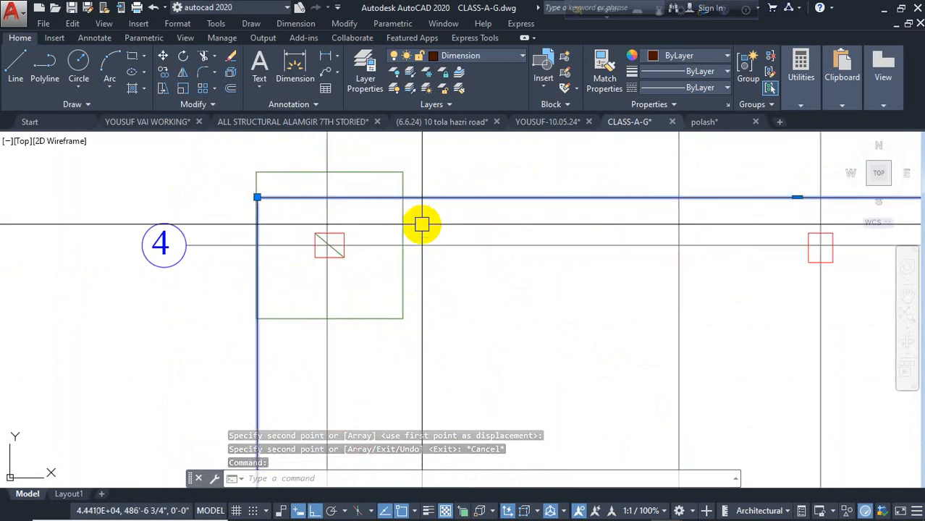
middle_click_drag(422, 246, 416, 300)
left_click(400, 272)
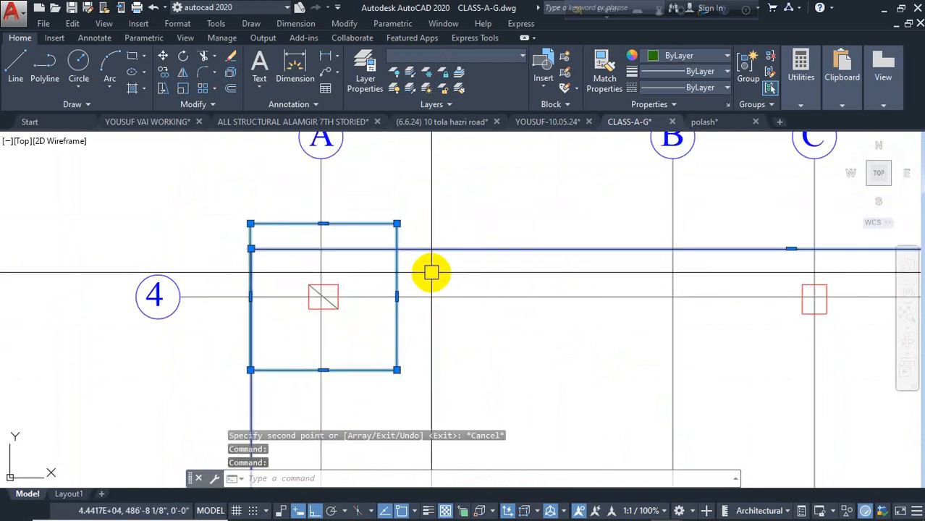
key("Return")
left_click(397, 224)
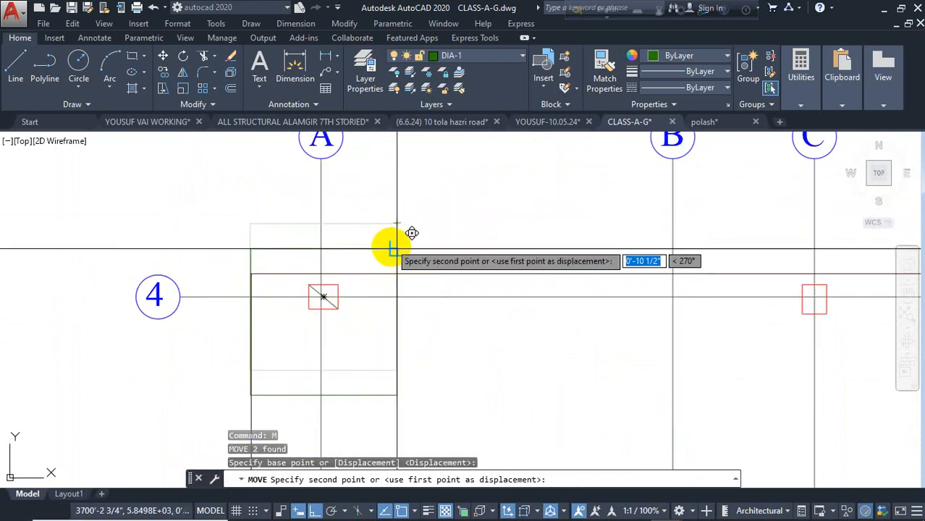
left_click(397, 249)
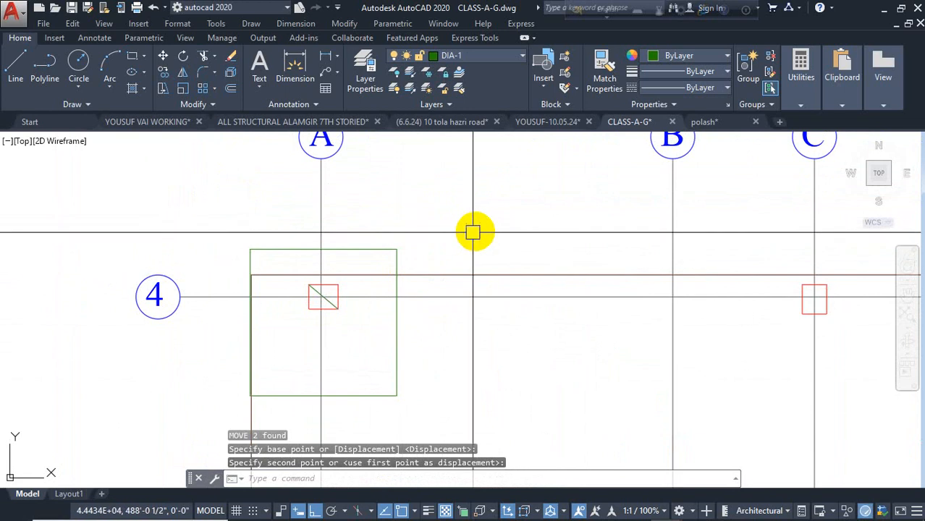
key("ctrl+z")
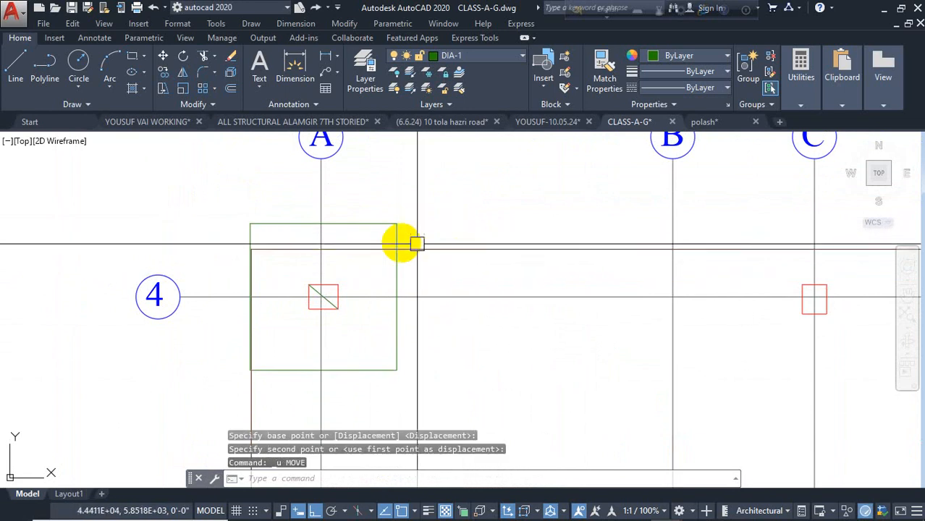
Step: Move only the A-4 footing square down so its upper edge lies on the boundary rectangle's upper edge
type("m")
key("Return")
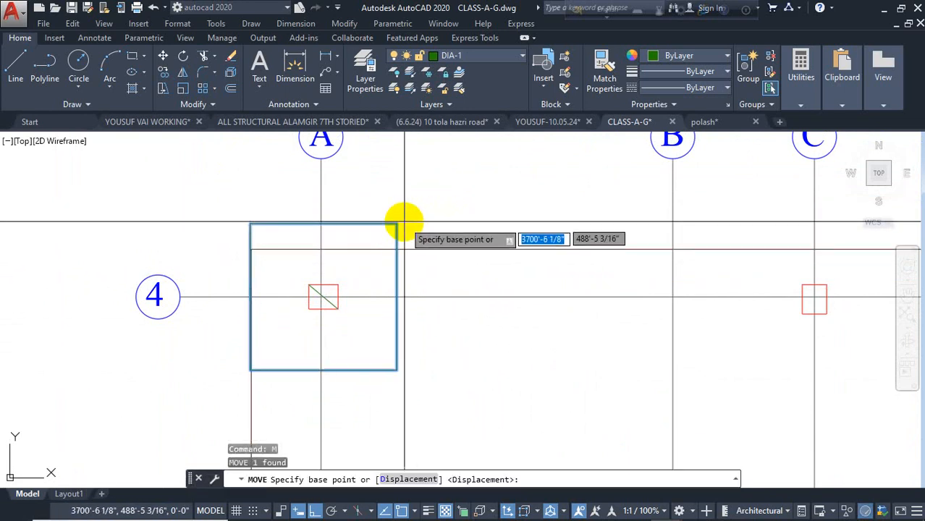
left_click(397, 223)
left_click(397, 250)
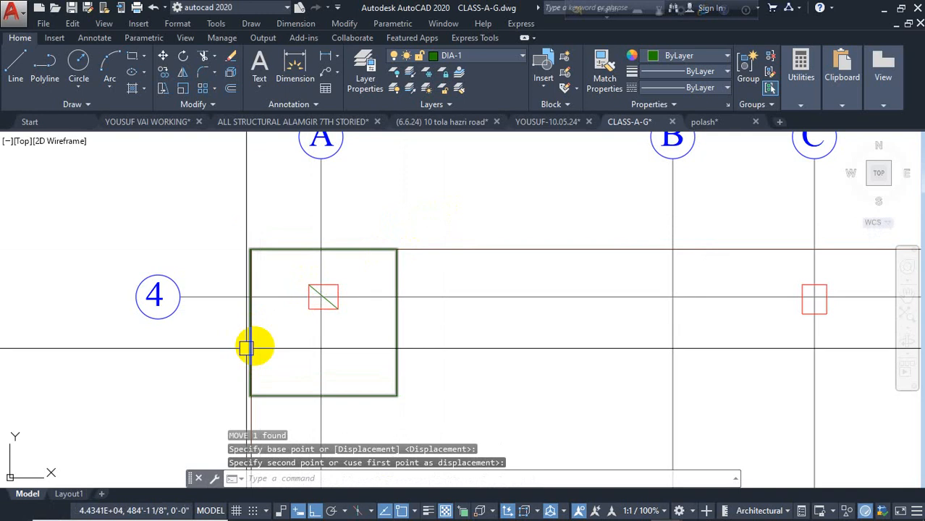
scroll(245, 268, "down", 4)
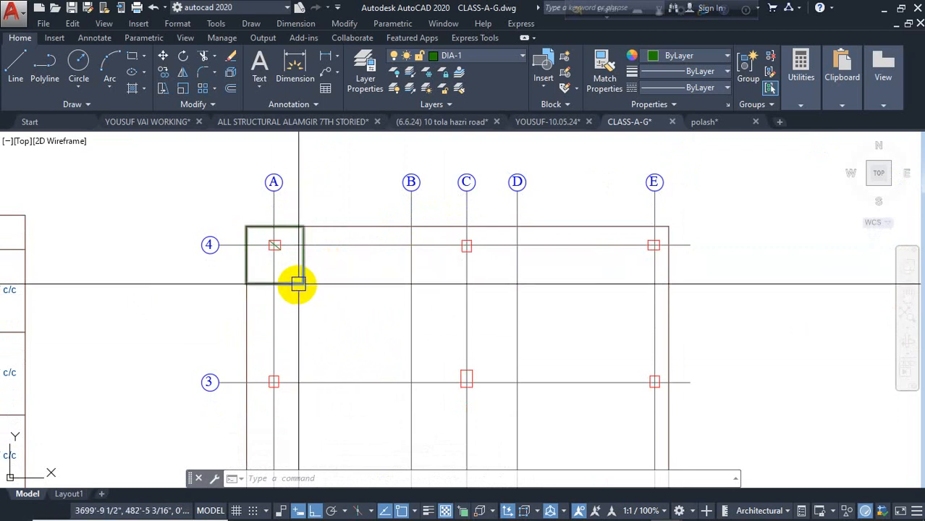
Step: Move the A-4 footing square about 11" down, bringing its upper edge inside the boundary rectangle and closer to the column
scroll(298, 284, "up", 2)
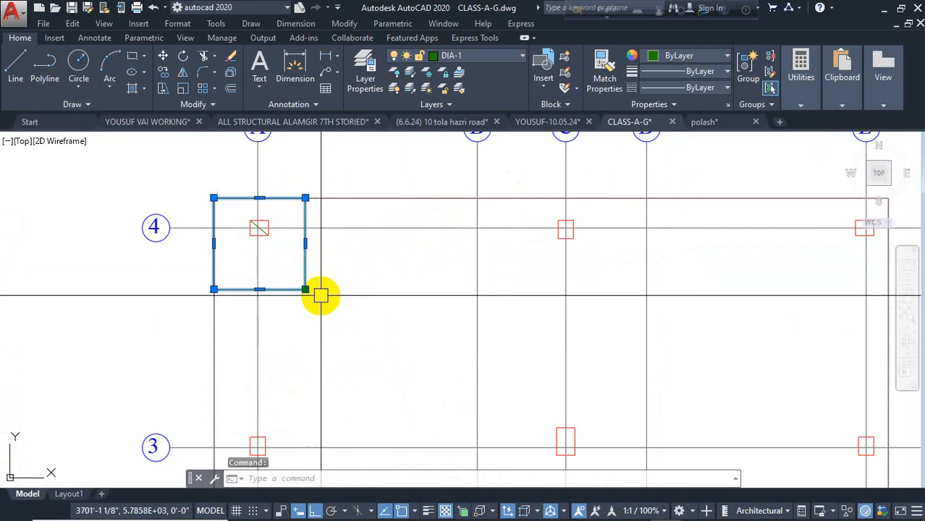
key("Return")
scroll(258, 196, "up", 4)
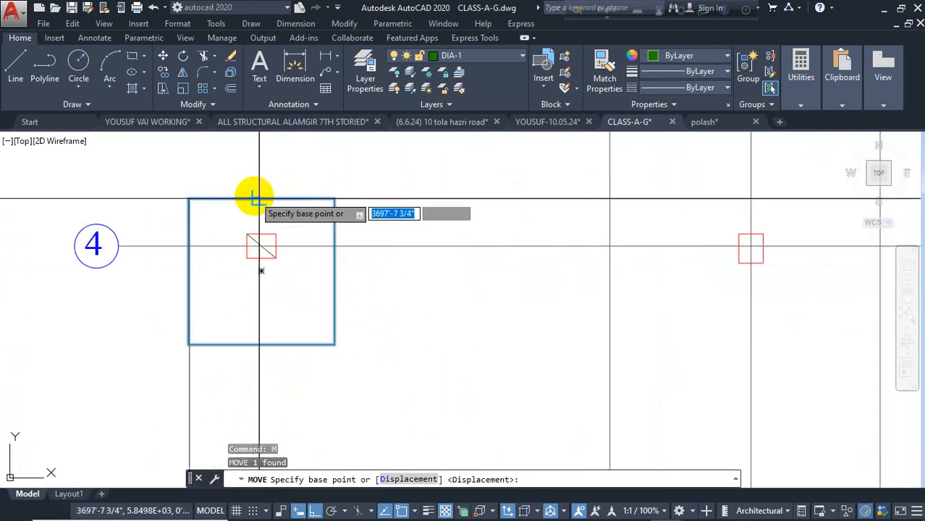
left_click(259, 198)
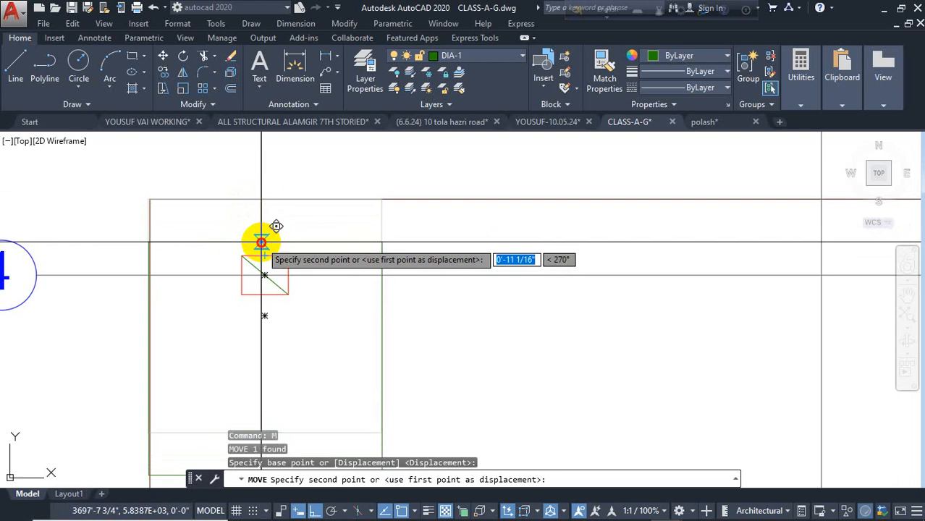
Step: Move the footing square horizontally toward grid B so the A-4 column sits just inside the square's upper-left corner
left_click(141, 310)
left_click(142, 313)
type("m")
key("Return")
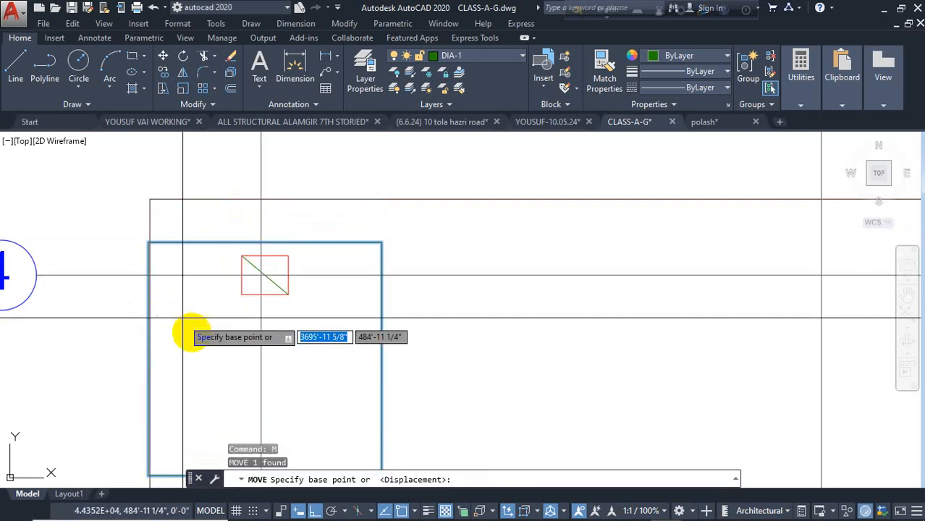
left_click(192, 332)
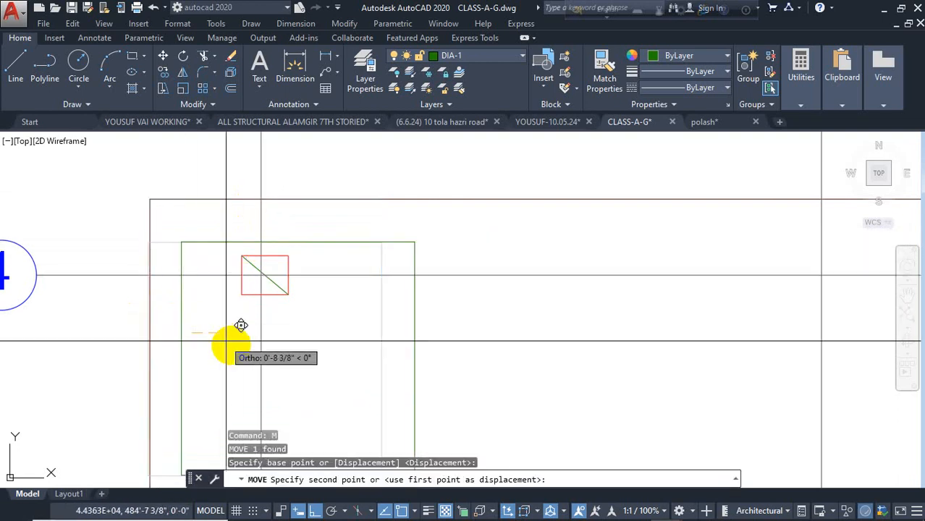
left_click(286, 332)
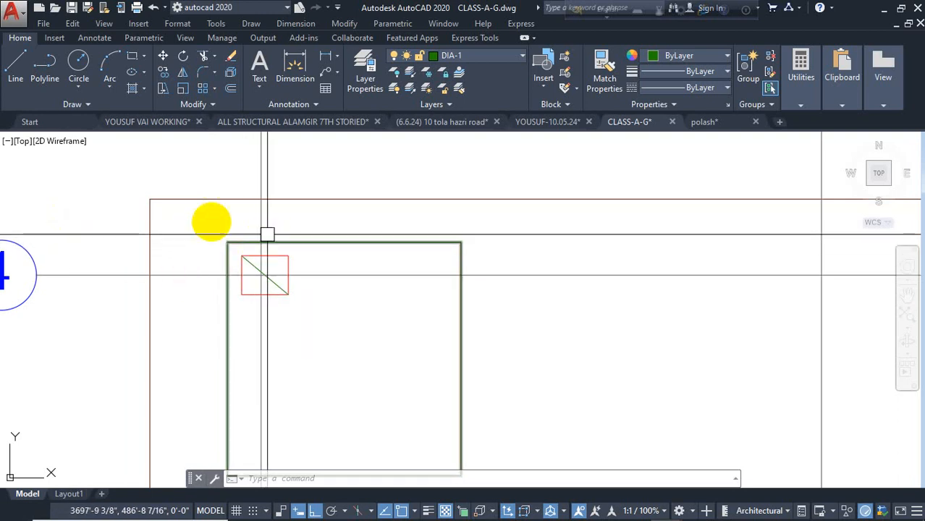
scroll(153, 234, "down", 4)
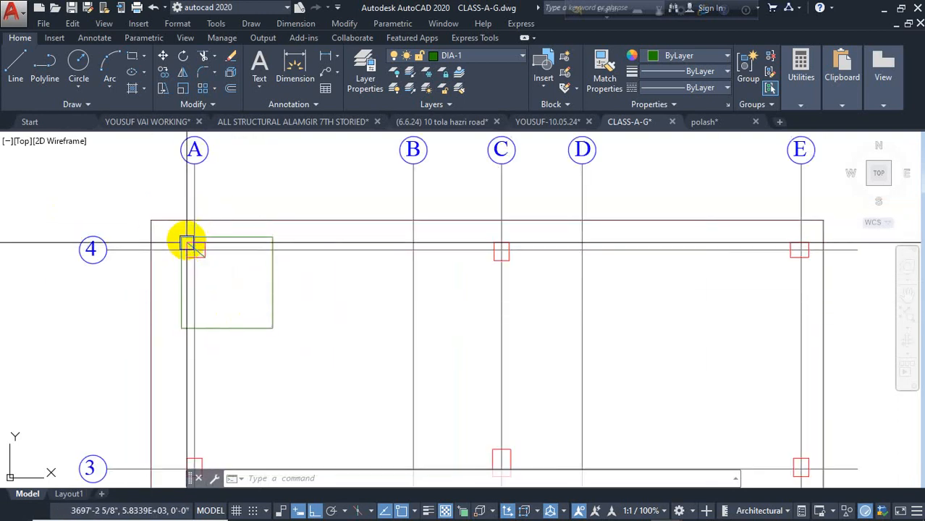
scroll(188, 244, "up", 4)
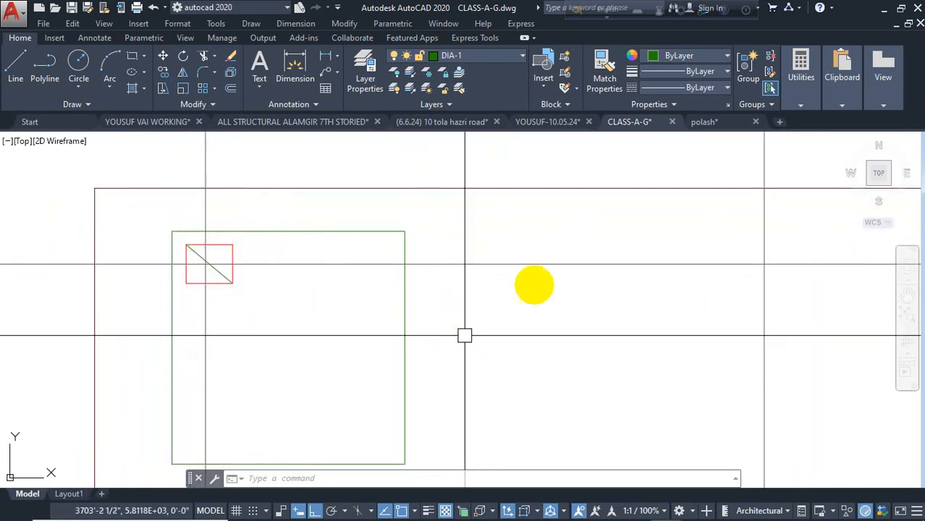
middle_click_drag(553, 265, 589, 226)
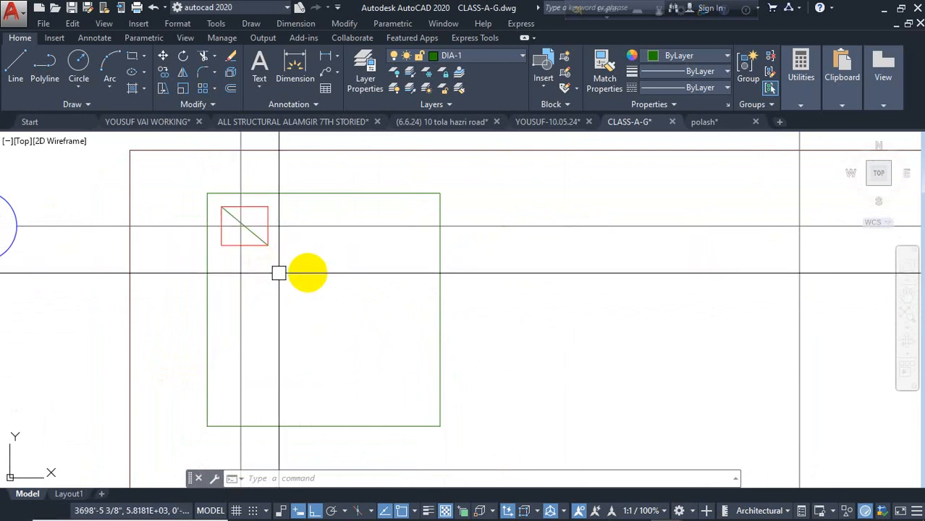
left_click(441, 298)
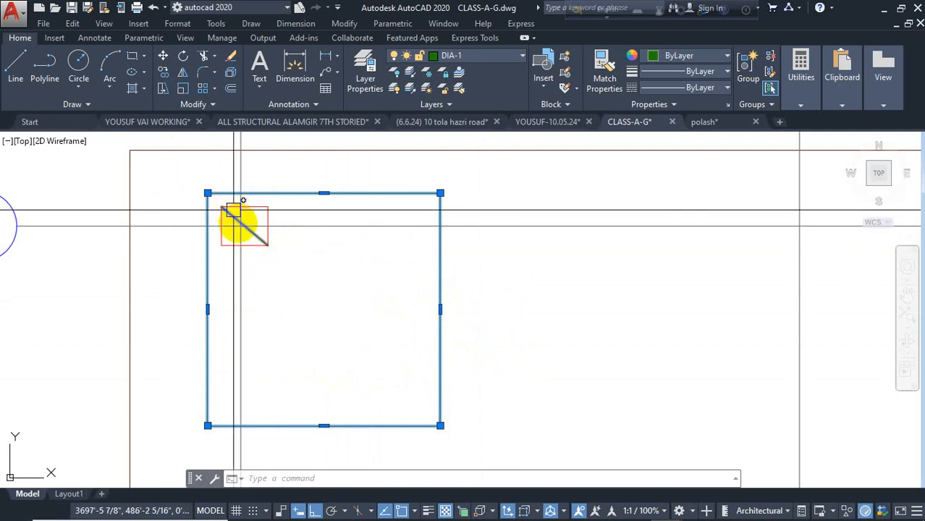
key("Escape")
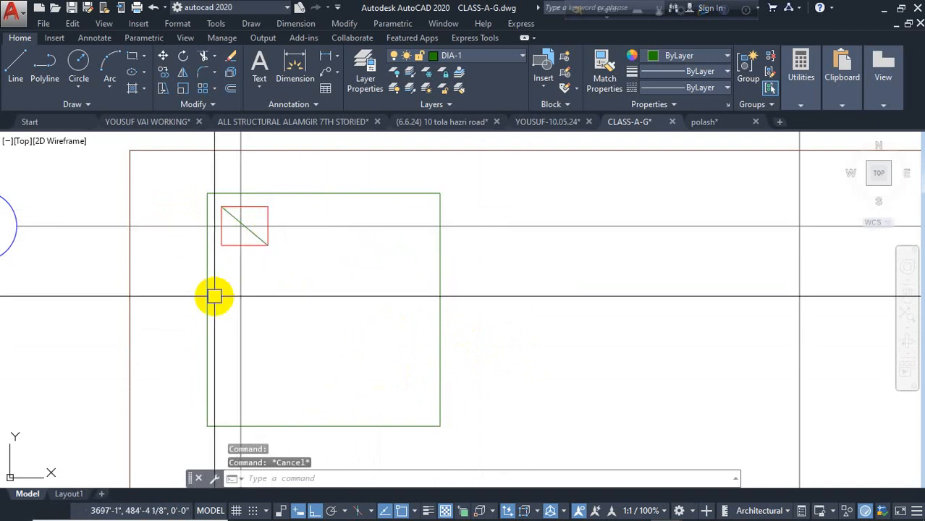
Step: Delete the footing square copy at grid A-4 and the boundary rectangle around the column grid
scroll(284, 262, "down", 4)
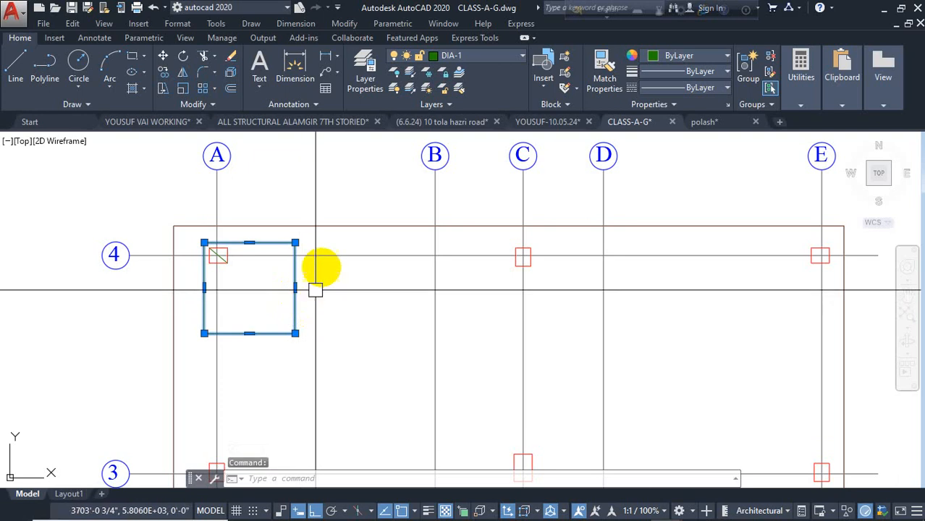
key("Delete")
scroll(76, 187, "down", 4)
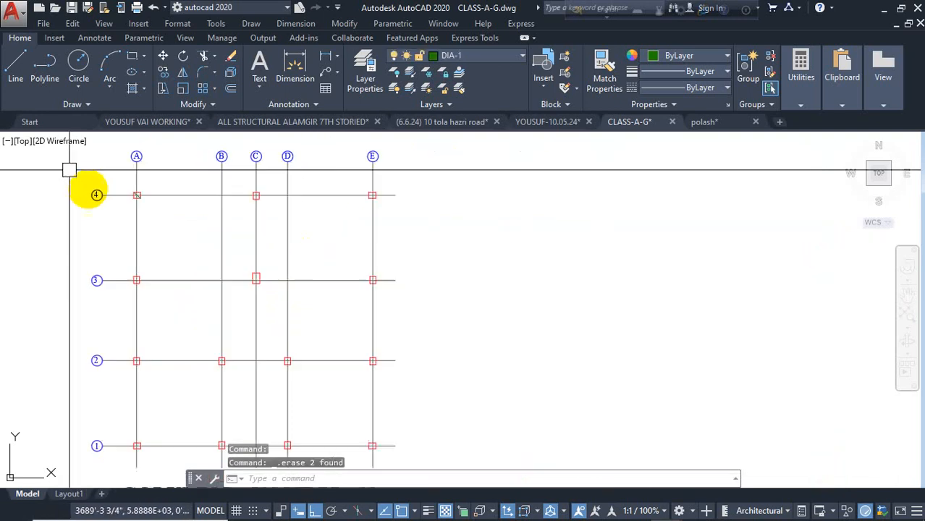
mouse_move(237, 228)
middle_mouse_down()
mouse_move(297, 193)
mouse_move(333, 250)
middle_mouse_up()
scroll(297, 192, "down", 2)
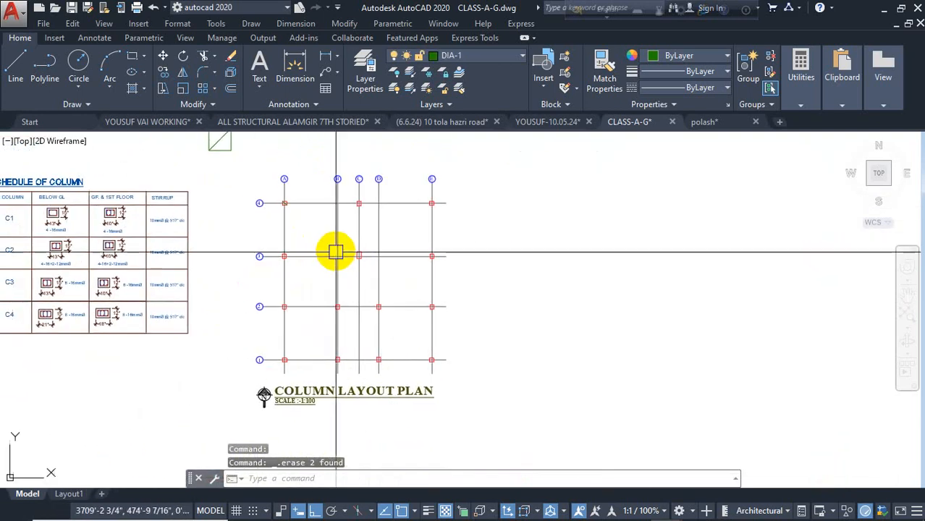
left_click(131, 58)
scroll(259, 190, "up", 2)
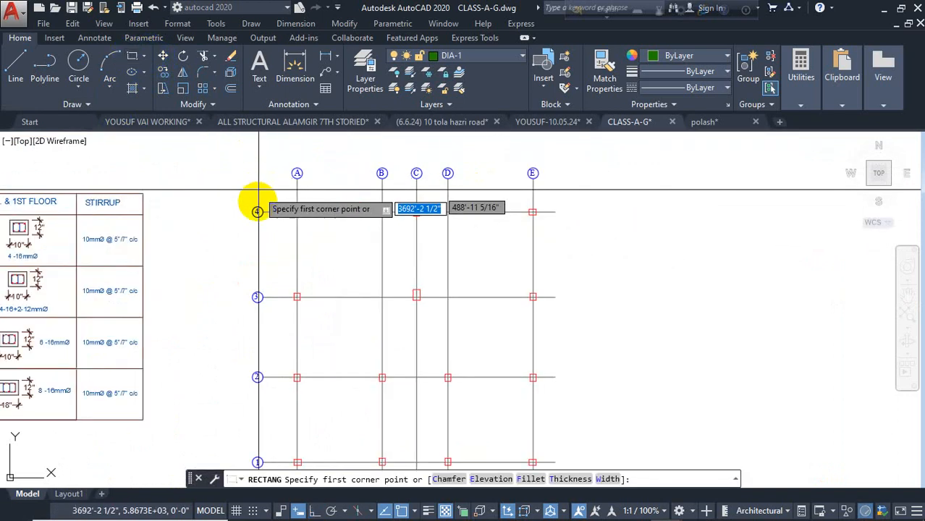
key("Escape")
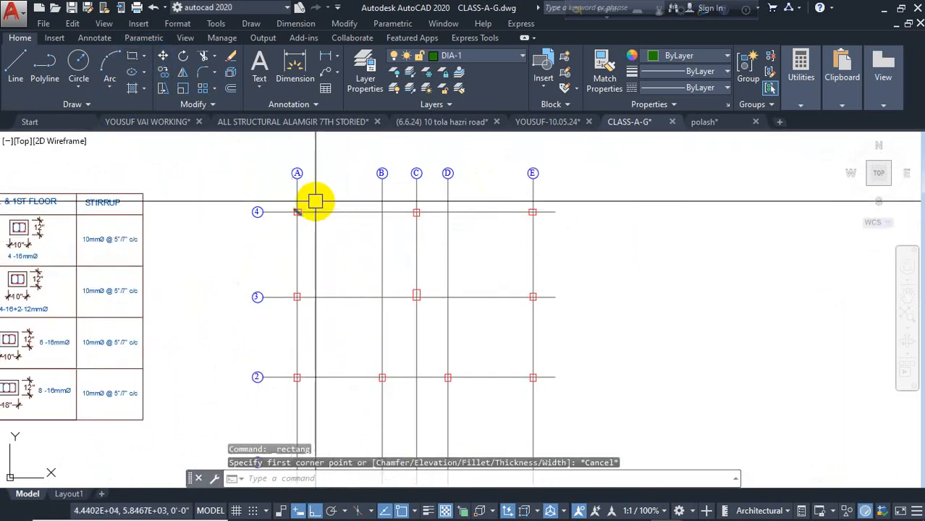
Step: Draw a horizontal line from the upper-right corner of the A-4 column to just short of the C-4 column
scroll(315, 201, "up", 2)
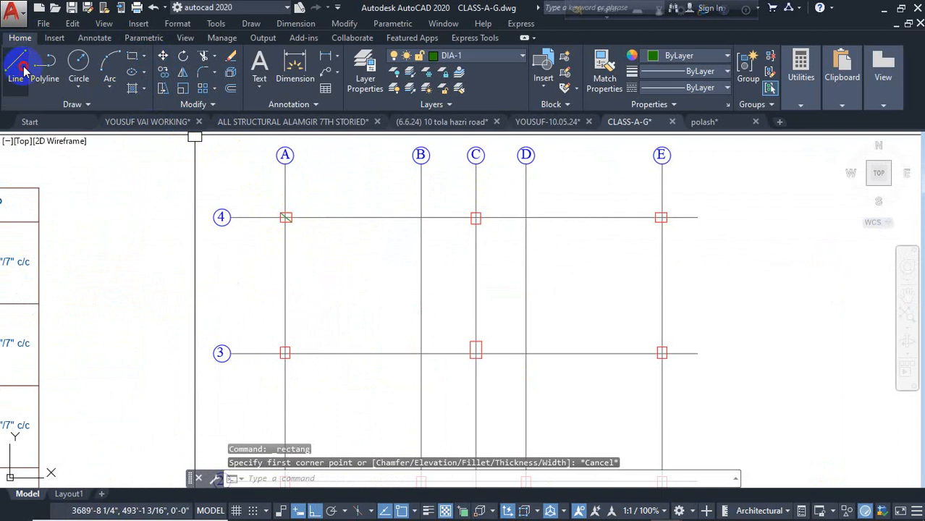
left_click(24, 69)
scroll(285, 218, "up", 4)
left_click(291, 259)
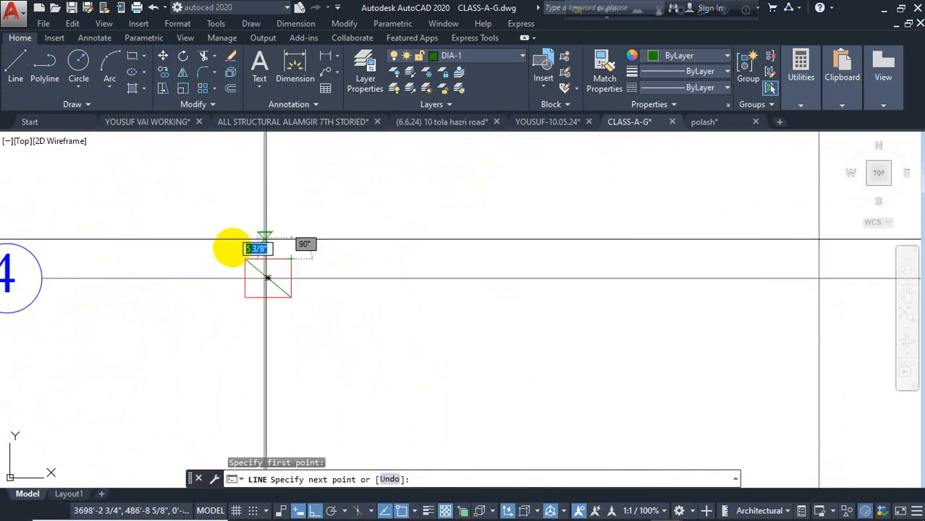
scroll(232, 248, "down", 2)
left_click(720, 255)
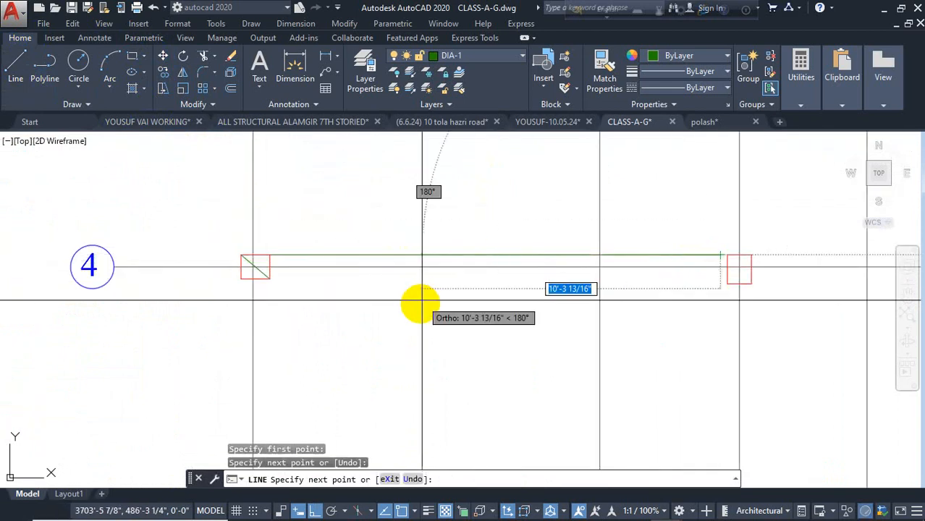
key("Return")
scroll(403, 295, "down", 3)
middle_click_drag(324, 290, 363, 236)
scroll(318, 286, "up", 4)
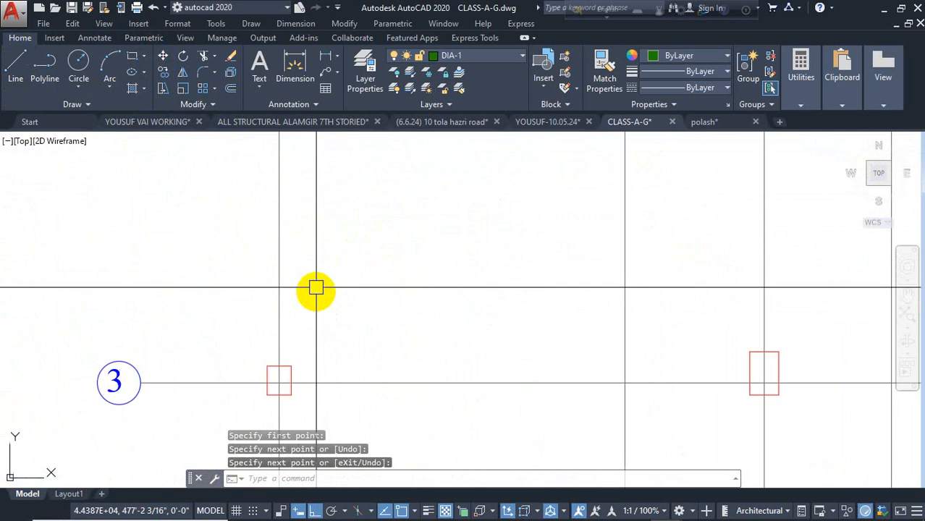
Step: Draw a horizontal line about 15'-11" long from the upper-right corner of the A-3 column to the left side of the C-3 column
key("Return")
left_click(291, 366)
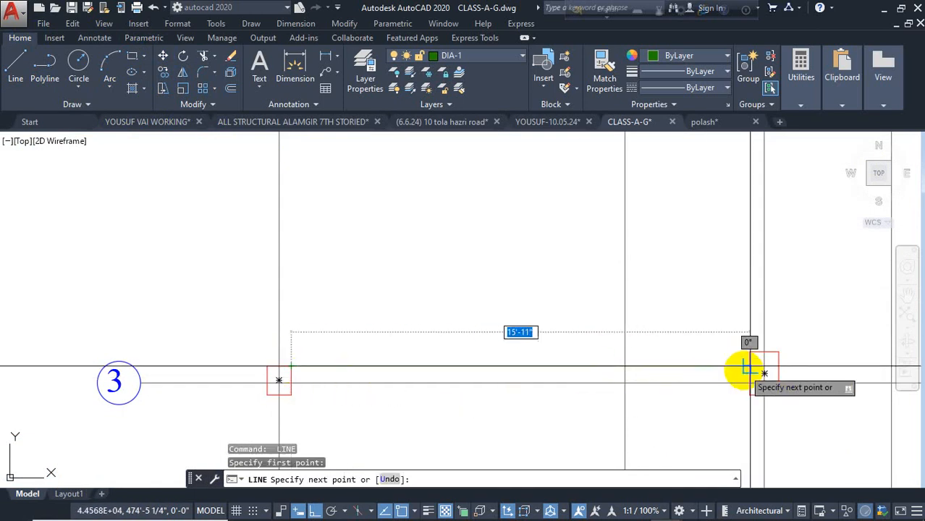
left_click(747, 368)
key("Return")
scroll(463, 302, "down", 4)
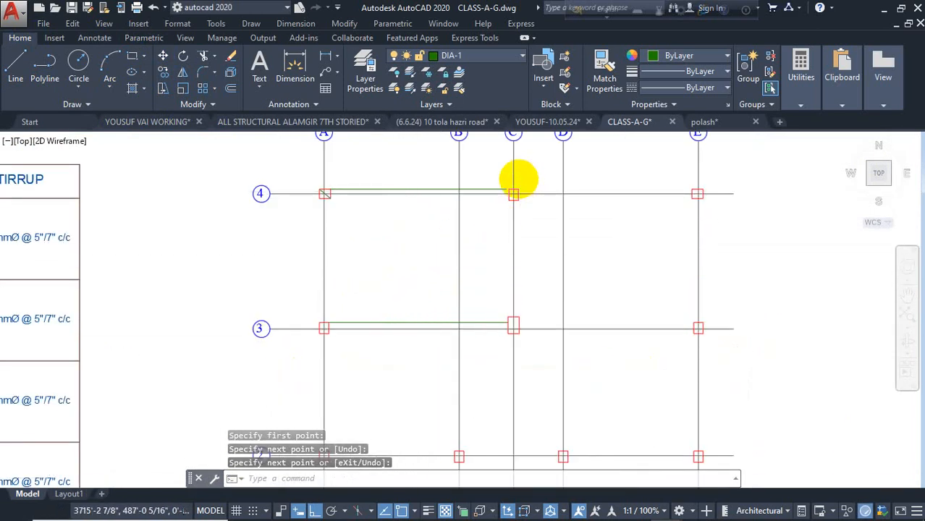
Step: Stretch the free end of the grid 4 line to the upper-left corner of the C-4 column
scroll(515, 187, "up", 4)
left_click(509, 189)
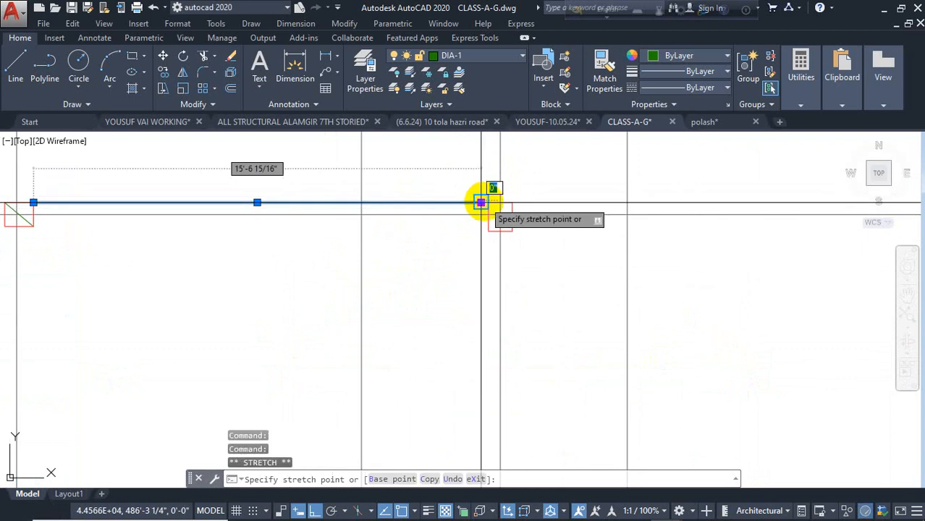
left_click(501, 201)
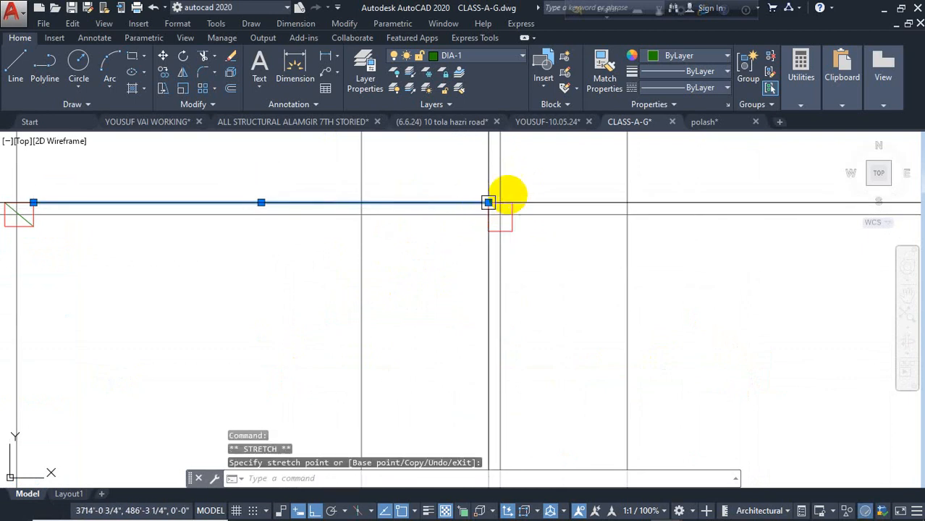
key("Escape")
Step: Draw a vertical line from the midpoint of the grid 4 line down past the green line at grid 3
scroll(368, 220, "down", 5)
type("l")
key("Return")
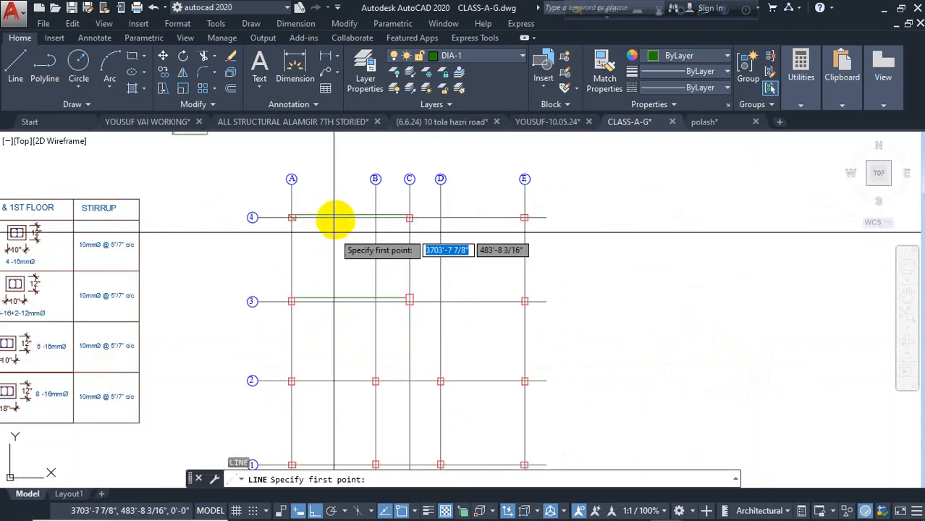
left_click(351, 215)
scroll(331, 266, "up", 5)
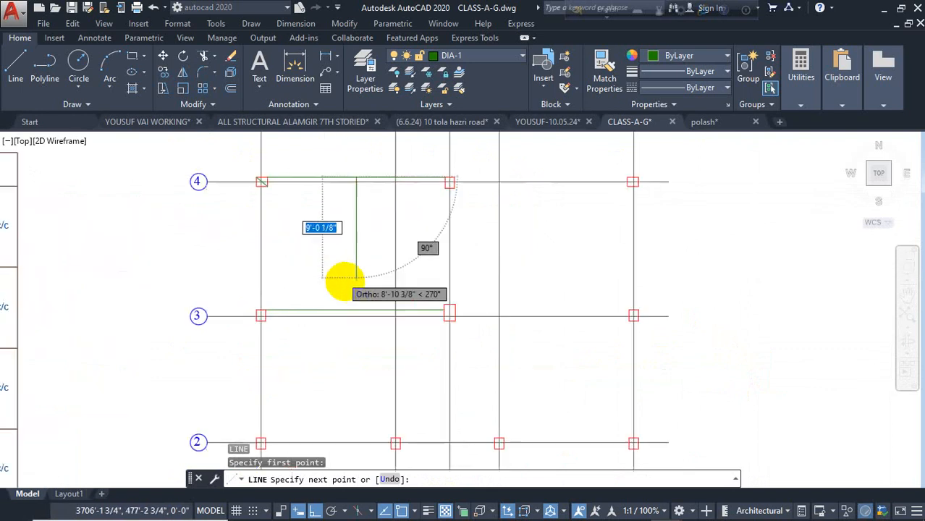
scroll(356, 249, "up", 2)
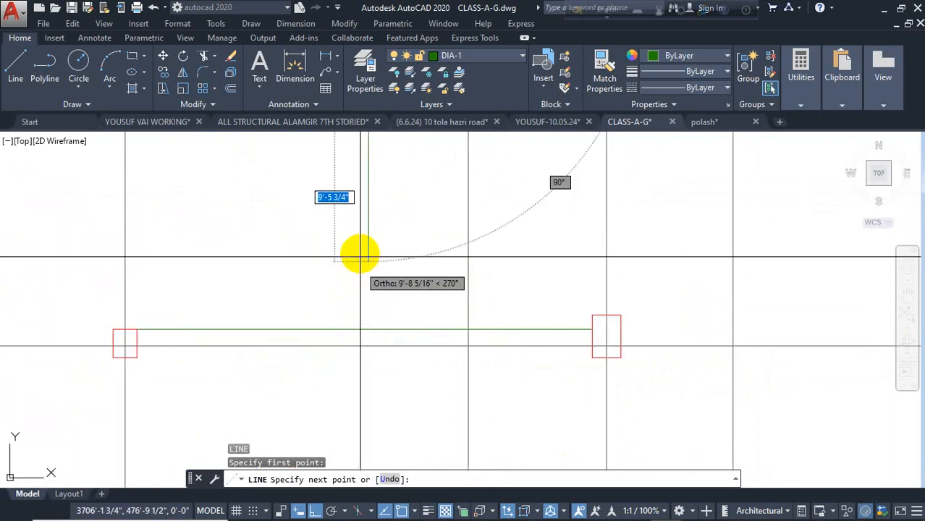
left_click(336, 377)
key("Escape")
Step: Draw an 11'-0" vertical line from the lower-right corner of the A-4 column to the upper-right corner of the A-3 column
scroll(278, 315, "down", 4)
middle_click_drag(272, 278, 365, 259)
scroll(284, 197, "up", 4)
key("Return")
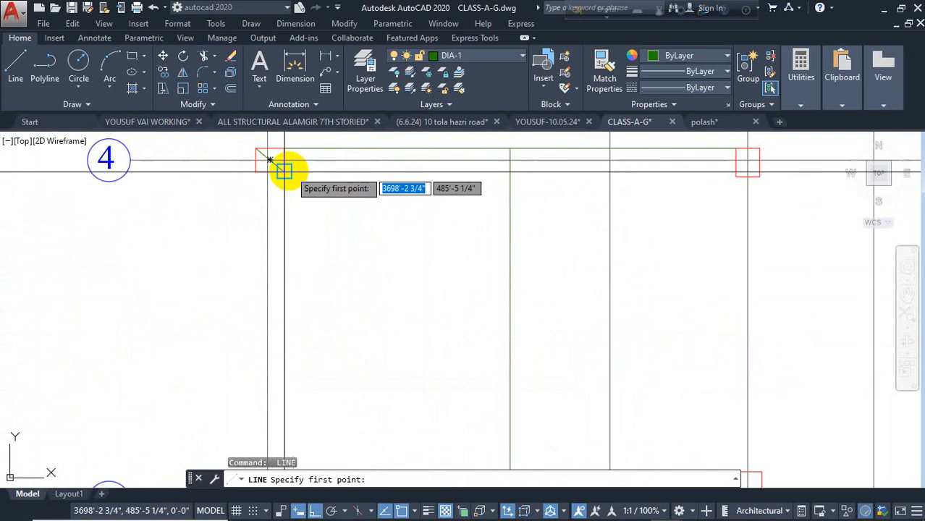
left_click(284, 171)
middle_click_drag(304, 268, 315, 145)
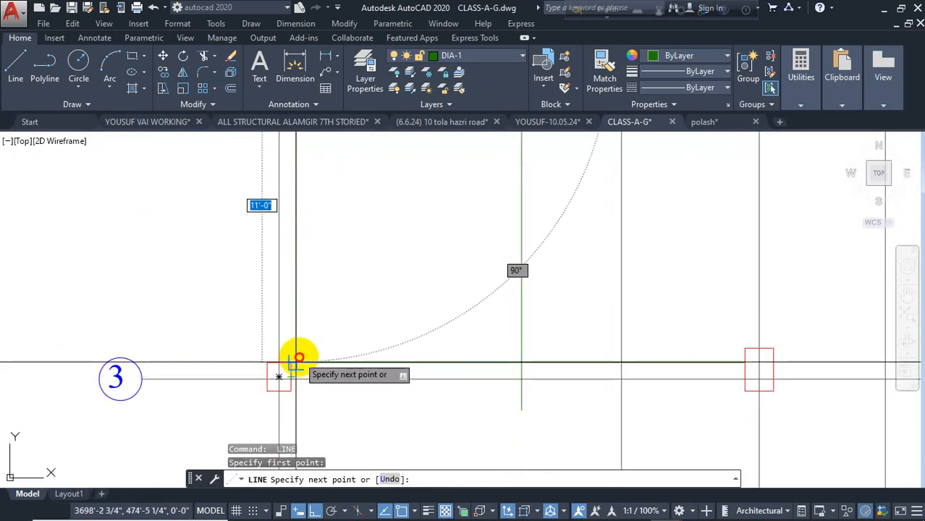
left_click(291, 364)
key("Return")
scroll(275, 365, "down", 2)
Step: Draw a horizontal line about 9'-3" long from the midpoint of the grid A vertical line across the middle vertical line
key("Return")
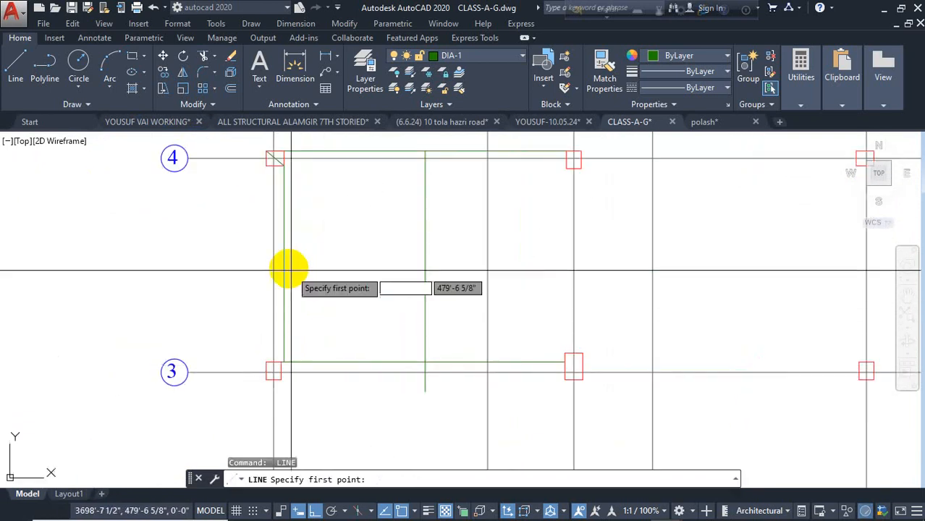
left_click(285, 265)
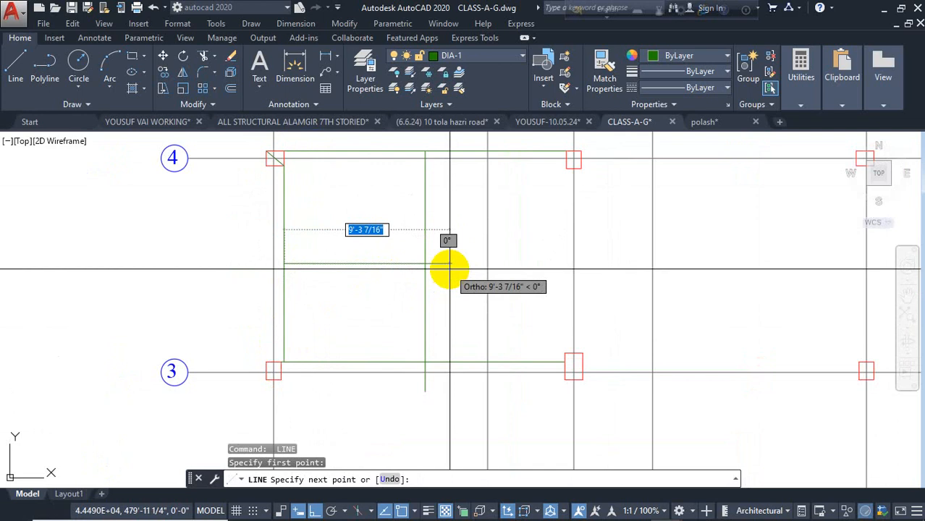
left_click(449, 270)
key("Return")
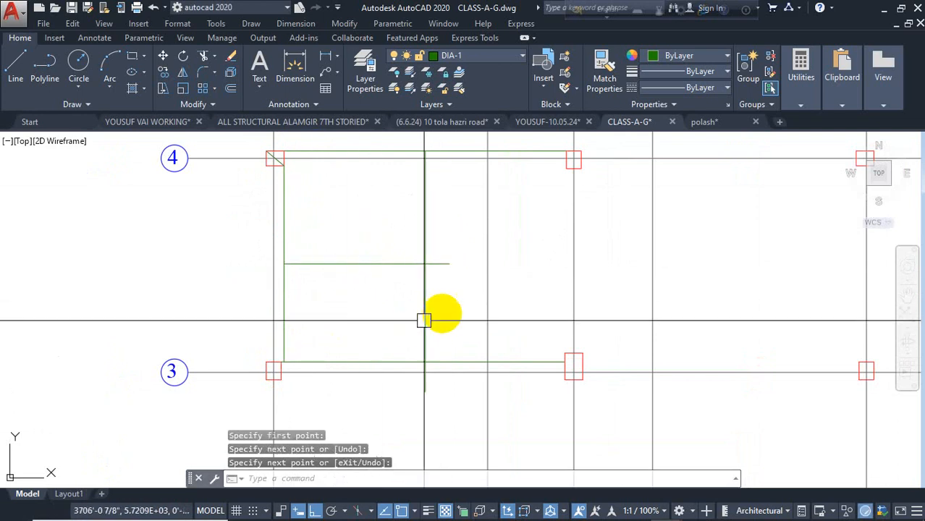
Step: Delete the two vertical lines, the middle horizontal line and one more green line in the bay between grids A and C
middle_click_drag(446, 309, 436, 364)
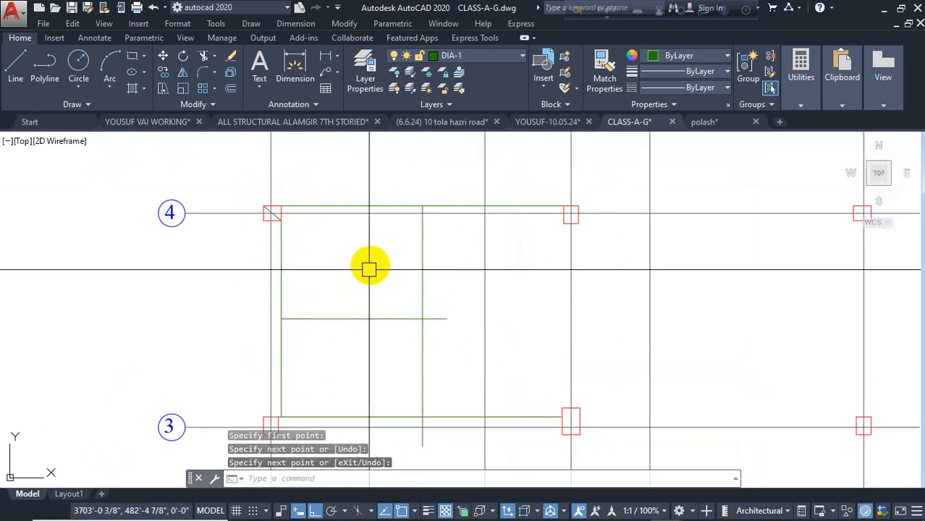
scroll(369, 282, "down", 4)
scroll(358, 286, "up", 2)
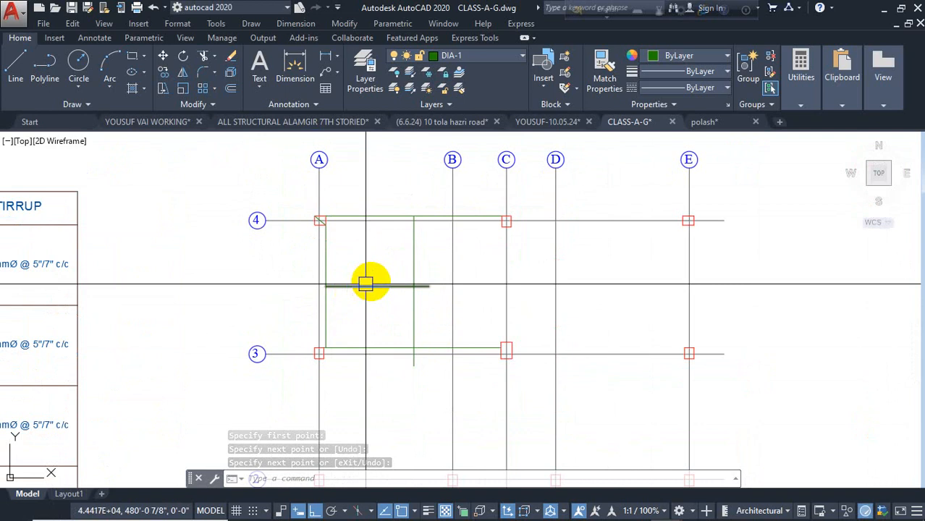
scroll(414, 256, "down", 2)
scroll(413, 257, "up", 2)
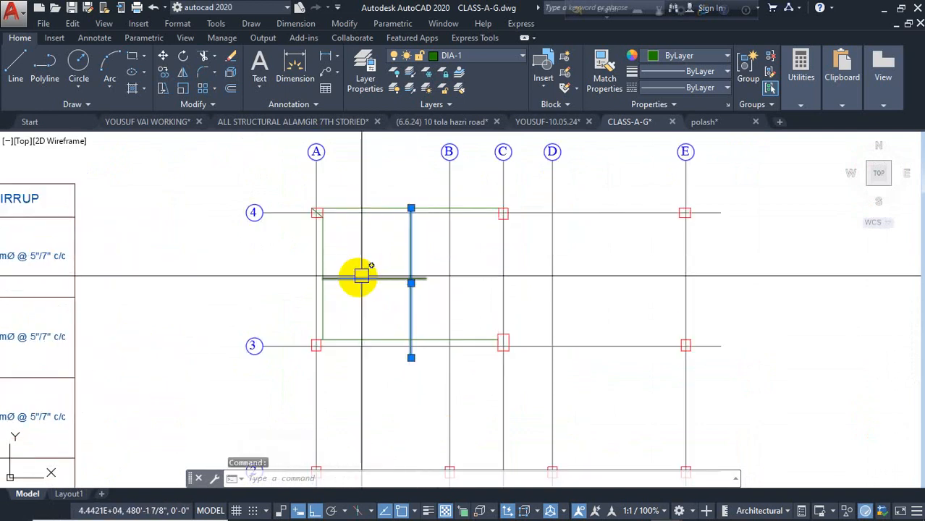
left_click(361, 277)
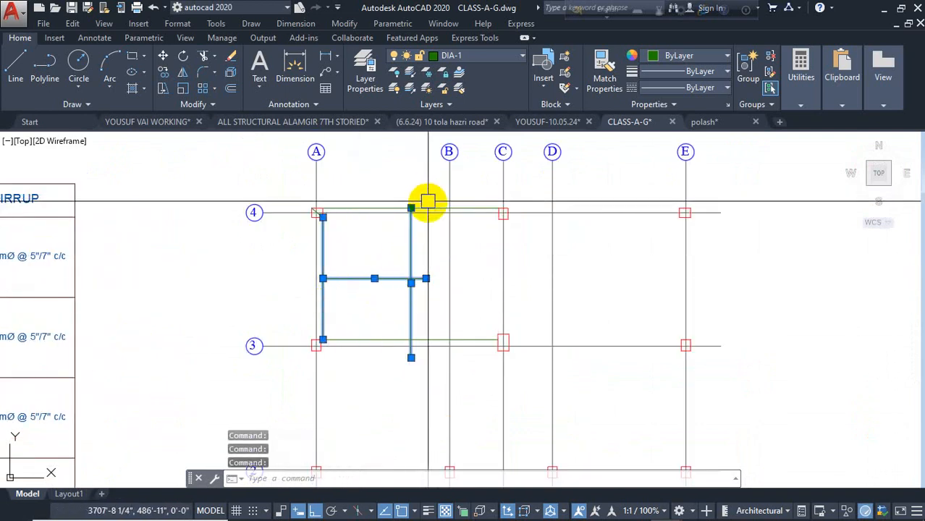
key("Delete")
Step: In the furnished floor plan with two master bedrooms, draw a vertical line from the upper-left column's lower-right corner to the column below
scroll(503, 217, "down", 4)
mouse_move(327, 262)
middle_mouse_down()
mouse_move(524, 267)
mouse_move(721, 297)
middle_mouse_up()
scroll(357, 257, "down", 2)
mouse_move(277, 266)
middle_mouse_down()
mouse_move(392, 306)
mouse_move(918, 409)
middle_mouse_up()
middle_click_drag(677, 412, 920, 267)
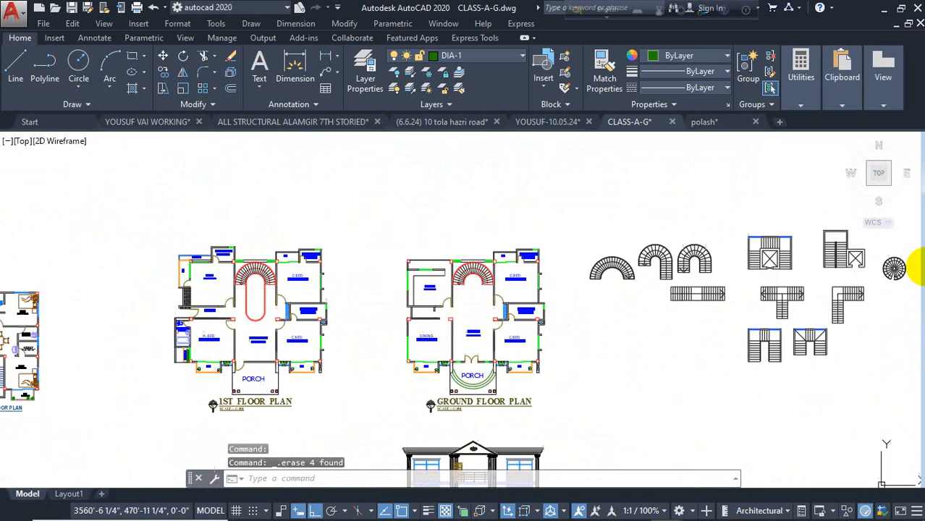
scroll(447, 290, "down", 4)
middle_click_drag(210, 262, 713, 265)
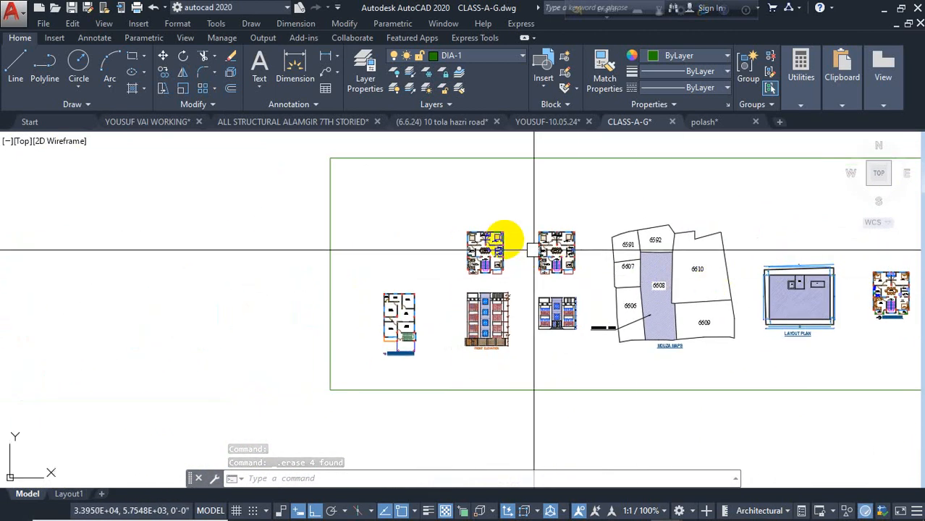
scroll(506, 242, "up", 6)
scroll(415, 221, "up", 1)
scroll(318, 239, "up", 3)
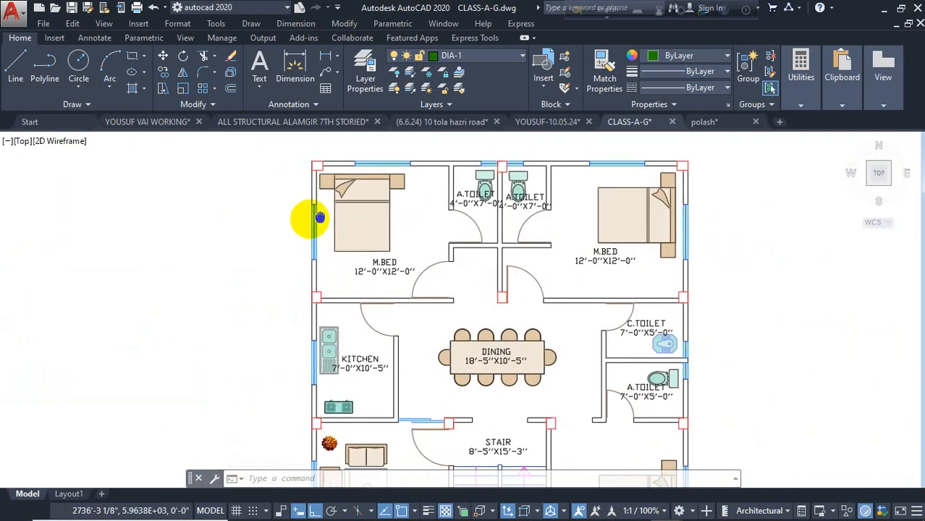
scroll(312, 181, "up", 2)
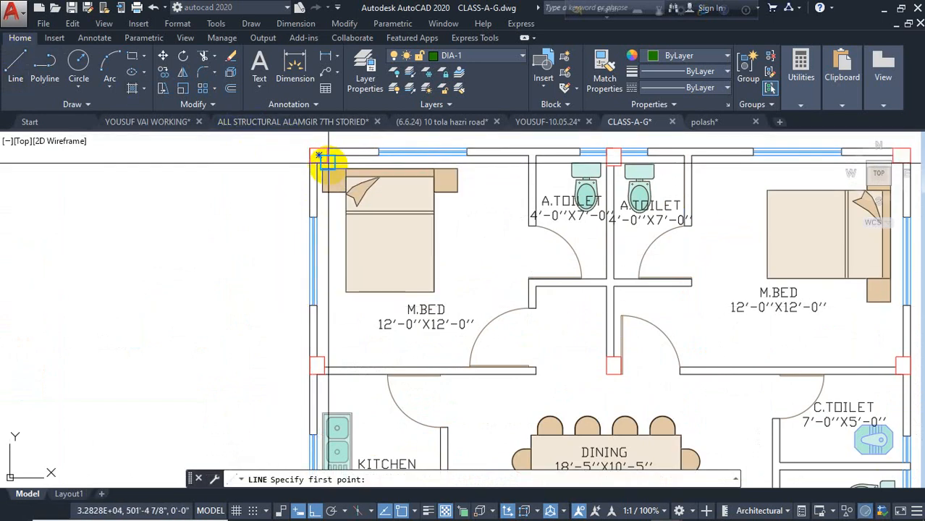
left_click(318, 155)
left_click(319, 366)
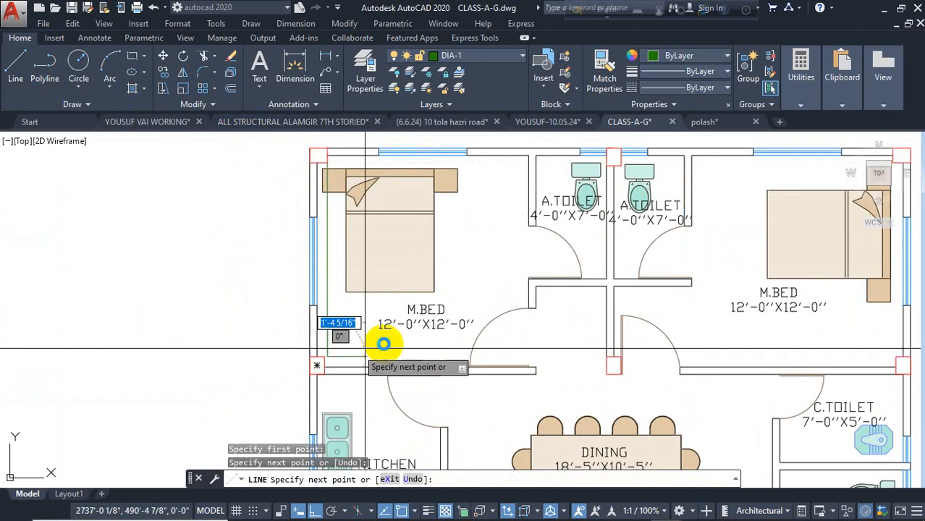
key("Return")
Step: Draw a horizontal line along the left master bedroom's lower wall, from the right side of its corner column to the middle column
key("Return")
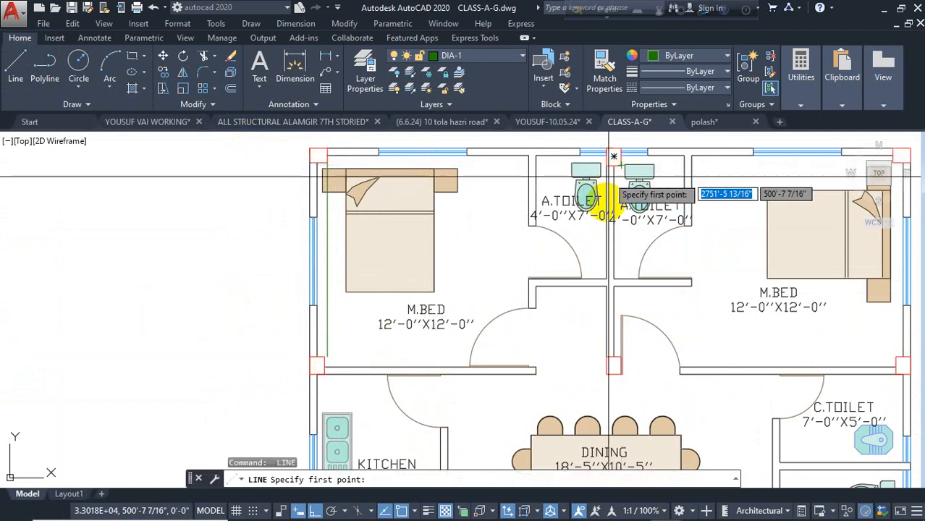
left_click(323, 365)
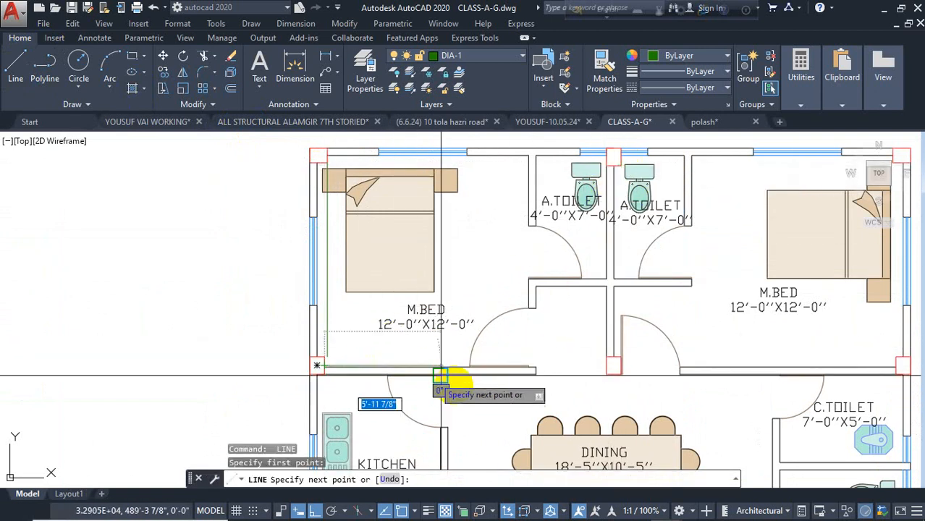
scroll(613, 362, "up", 5)
left_click(585, 373)
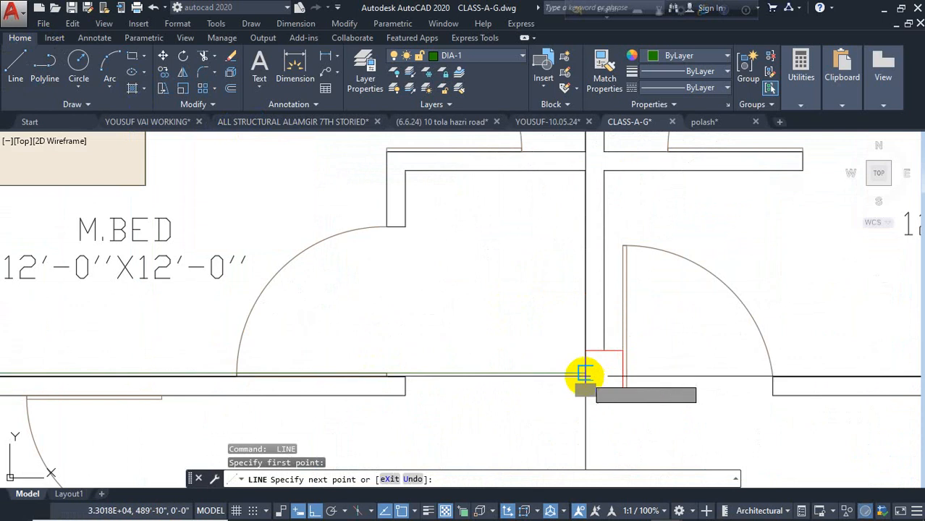
scroll(584, 373, "down", 4)
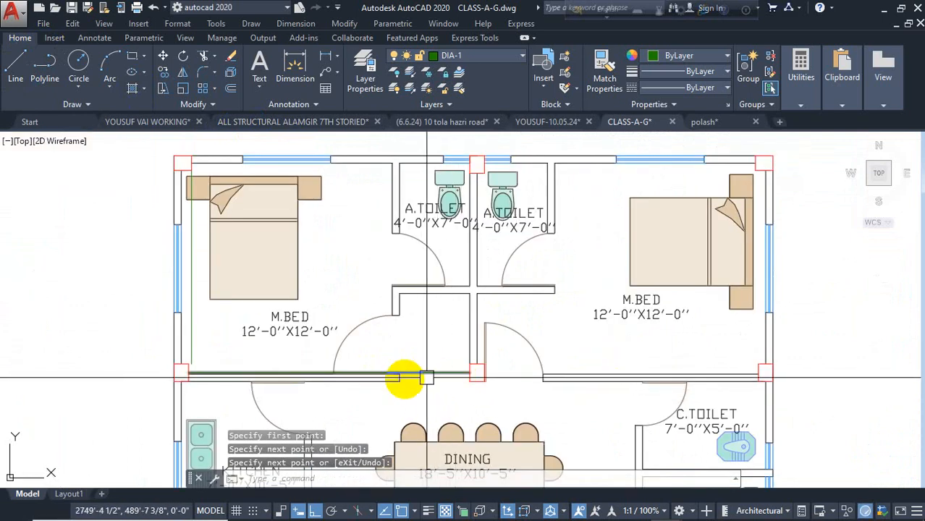
key("Return")
Step: Draw a horizontal line across the left master bedroom from the midpoint of the green vertical line to the central wall
key("Return")
left_click(190, 268)
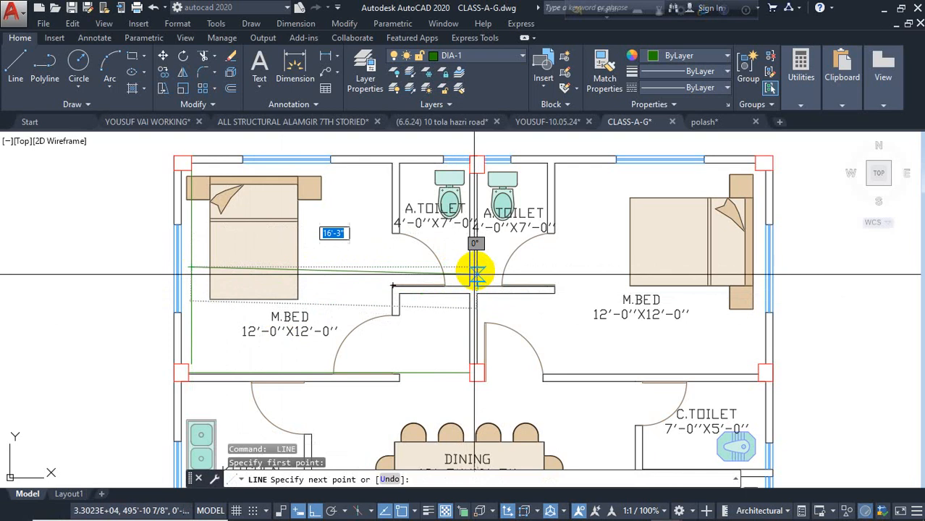
scroll(470, 268, "up", 2)
left_click(465, 266)
key("Return")
scroll(493, 280, "down", 2)
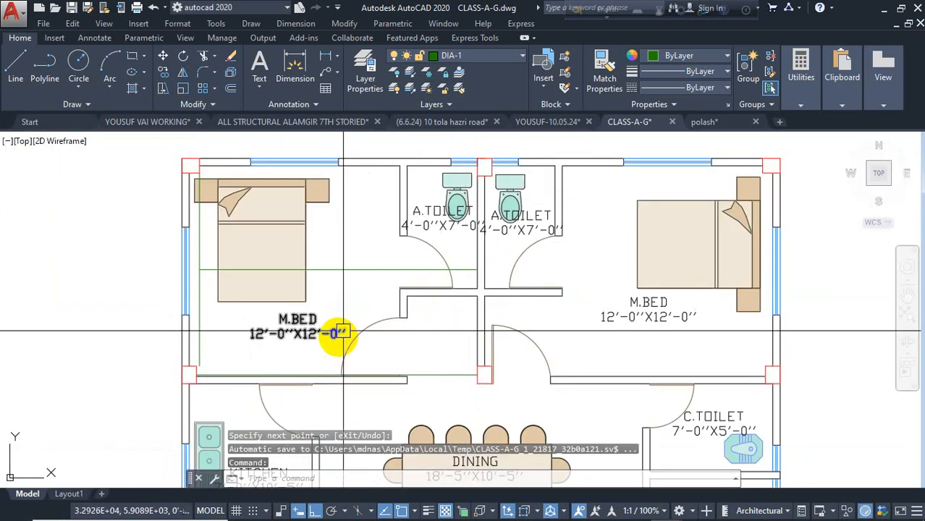
Step: Draw a vertical line from the midpoint of the bedroom's lower green line up past the outer wall
key("Return")
left_click(335, 373)
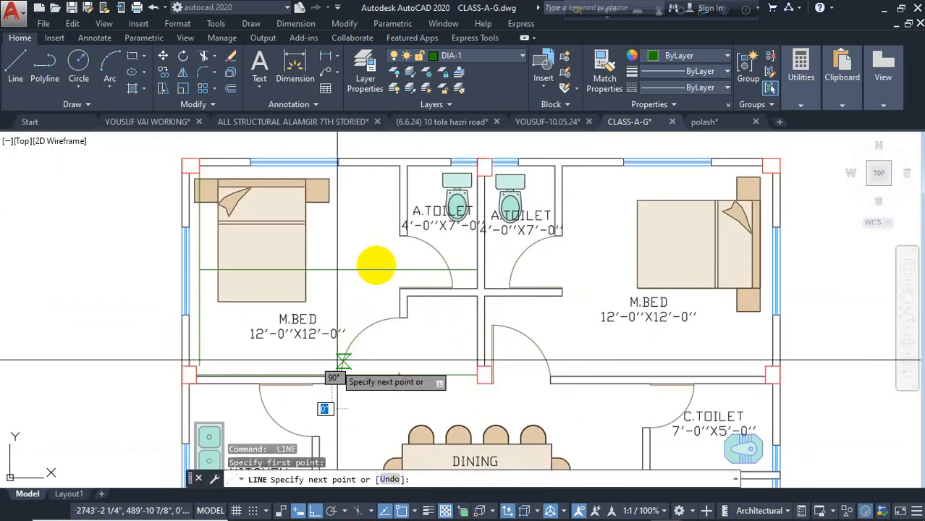
left_click(362, 150)
mouse_move(365, 244)
middle_mouse_down()
mouse_move(450, 245)
mouse_move(447, 263)
middle_mouse_up()
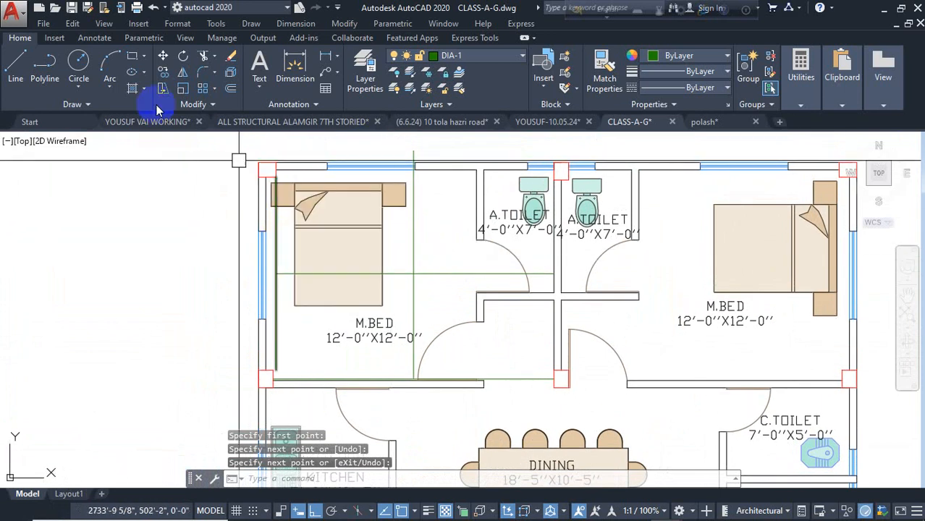
Step: Draw a rectangle from the crossing of the two middle lines to the outer corner of the plan's upper-left column
left_click(133, 58)
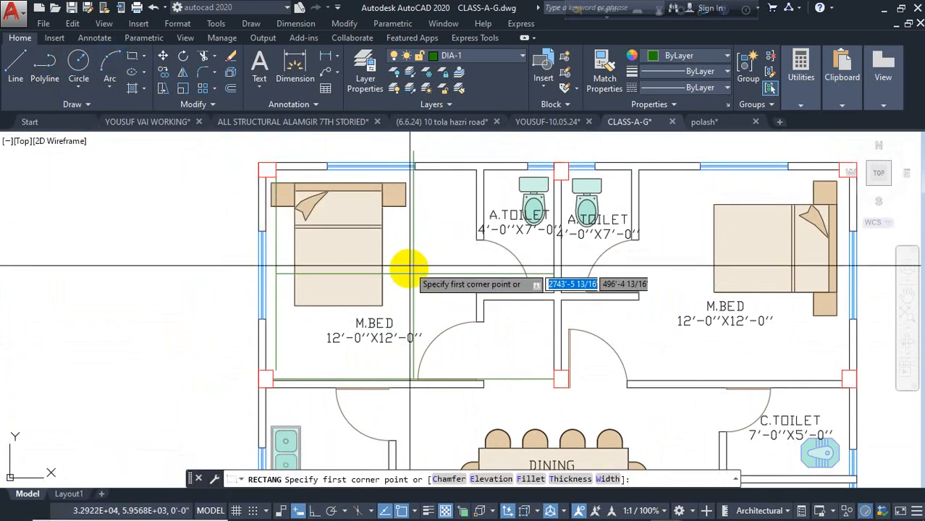
left_click(259, 194)
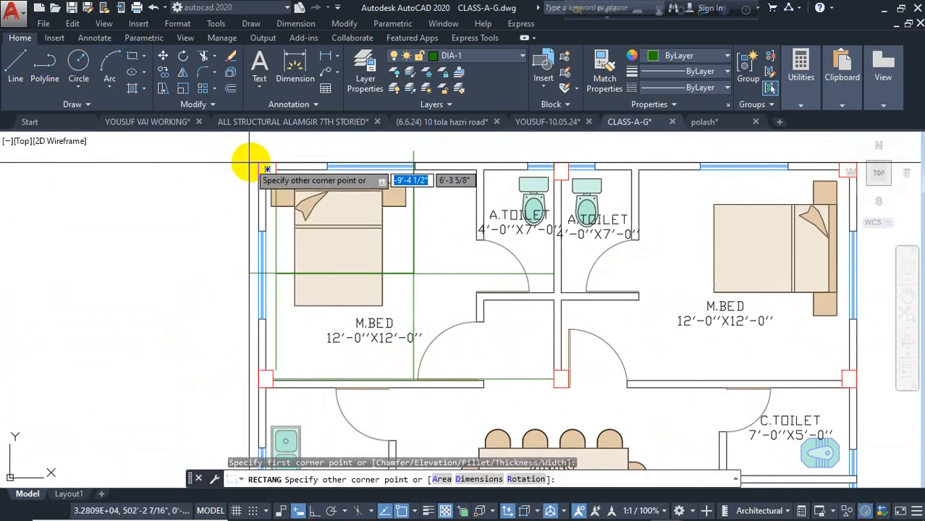
left_click(257, 163)
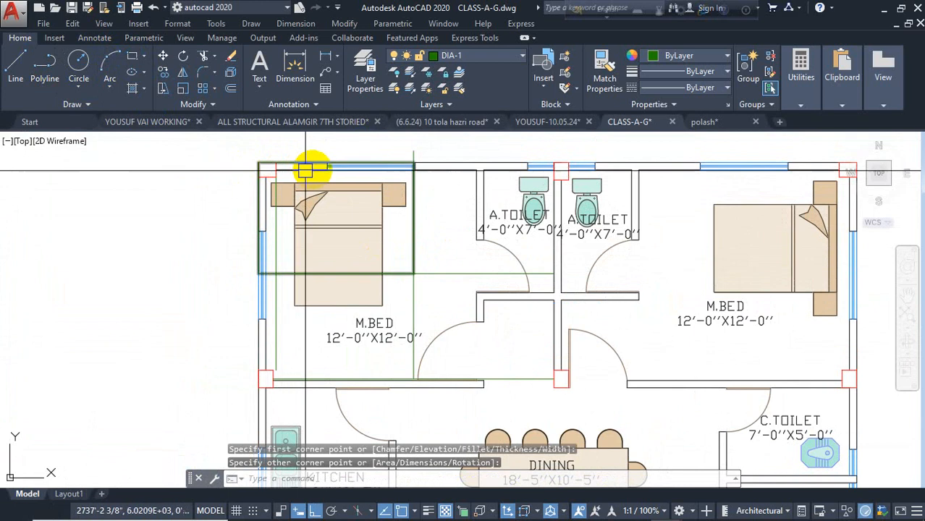
left_click(395, 271)
middle_click_drag(451, 331, 378, 298)
middle_click_drag(432, 288, 351, 267)
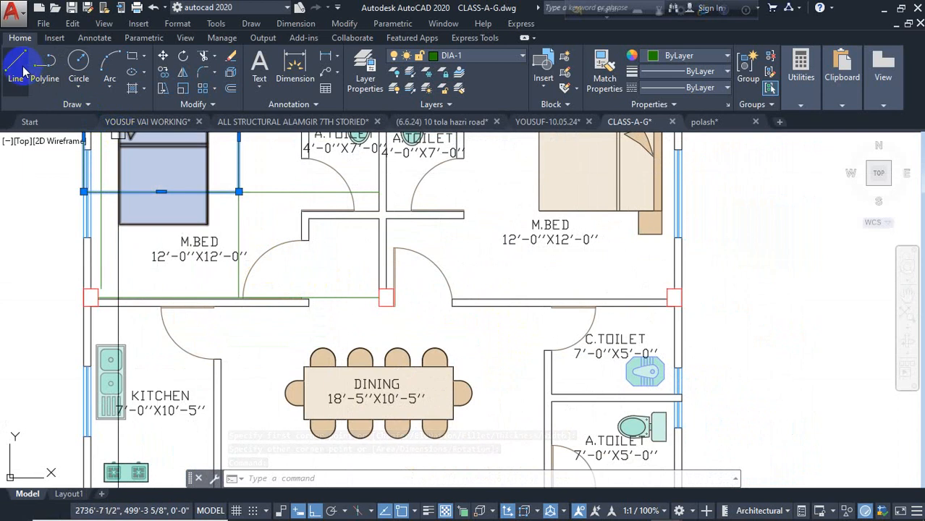
key("Escape")
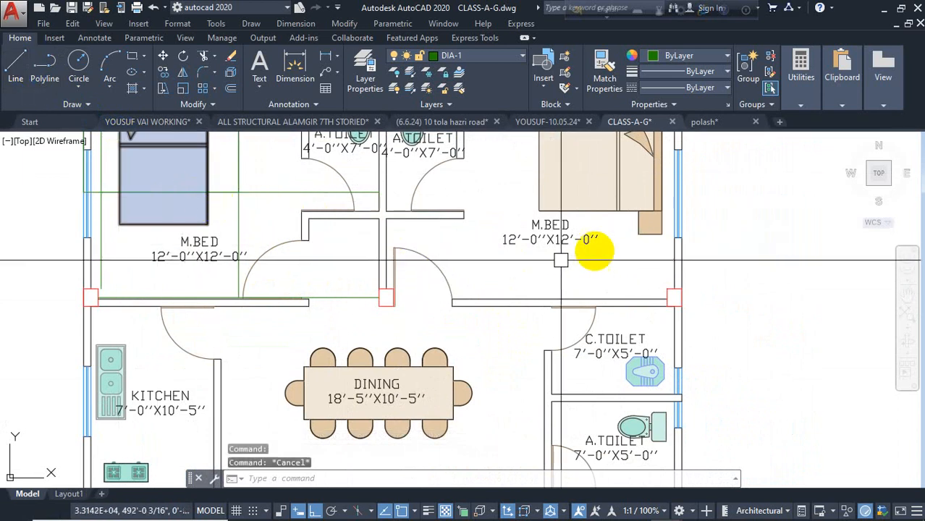
Step: Draw a thin vertical rectangle along the right master bedroom's outer wall, from its lower corner column up to its upper corner column
type("rec")
key("Return")
left_click(670, 298)
middle_click_drag(646, 275, 653, 394)
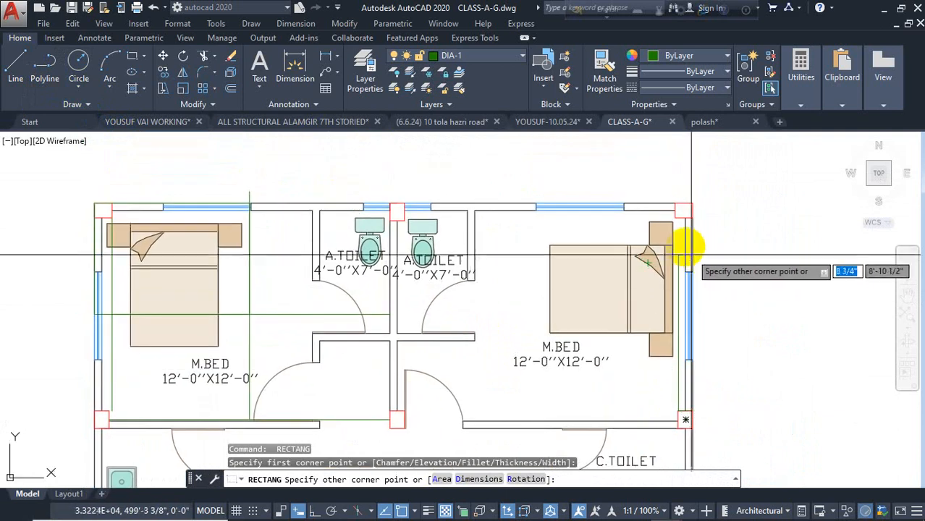
left_click(678, 216)
Step: Draw a thin vertical rectangle along the toilets' outer wall, from the bedroom's lower outer column down to the next column
key("space")
middle_click_drag(718, 290, 737, 209)
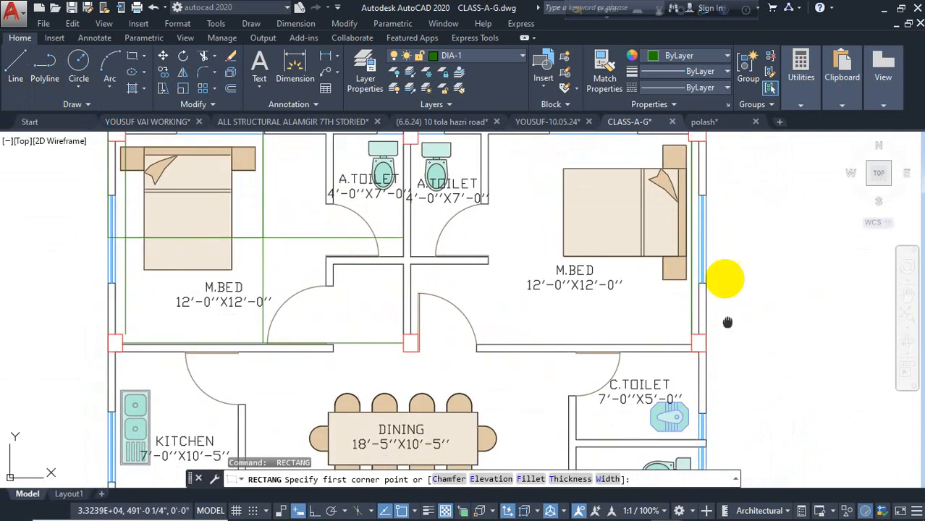
middle_click_drag(728, 323, 737, 192)
key("space")
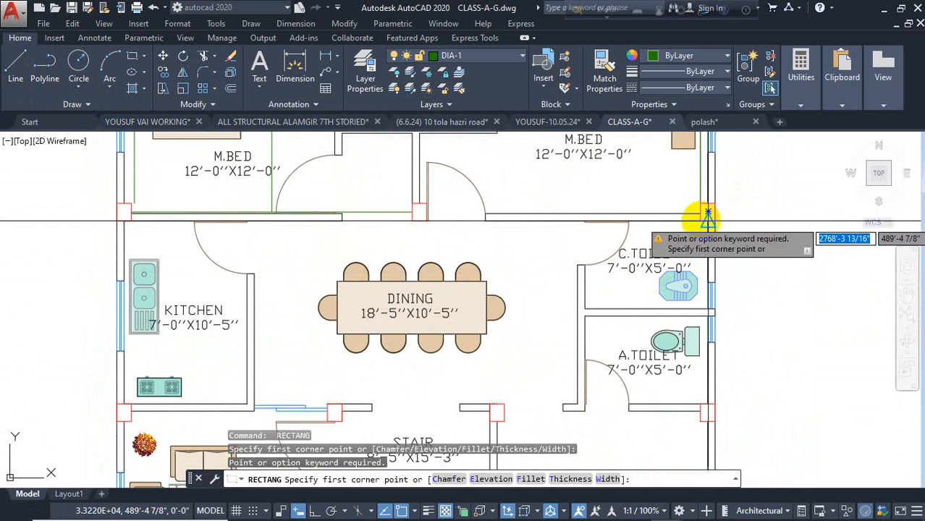
left_click(707, 216)
left_click(702, 401)
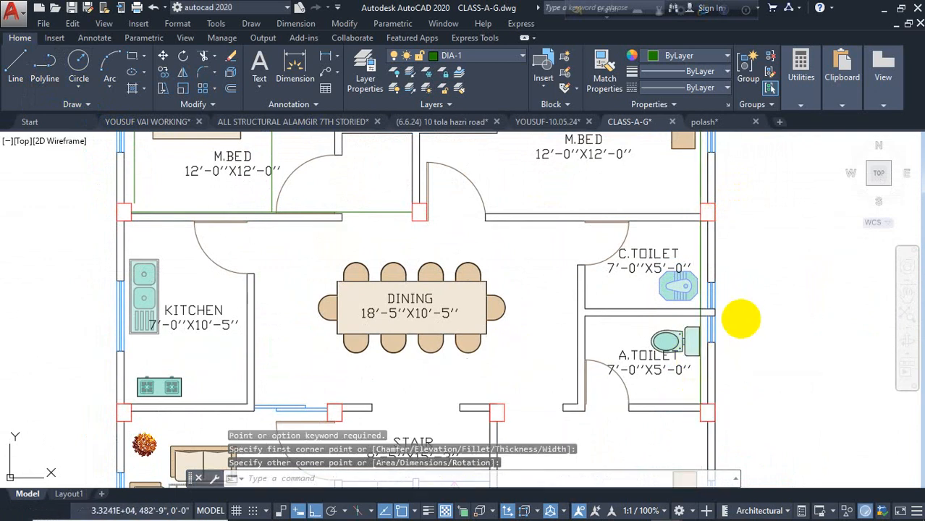
Step: Draw a thin horizontal rectangle from the midpoint of the toilets' outer green line across the dining table, ending near the kitchen wall
key("space")
key("space")
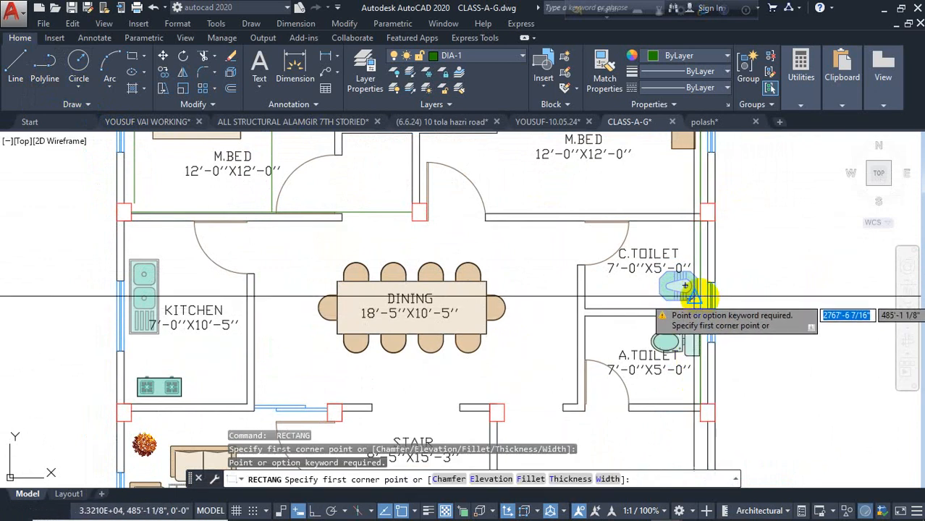
scroll(693, 297, "up", 2)
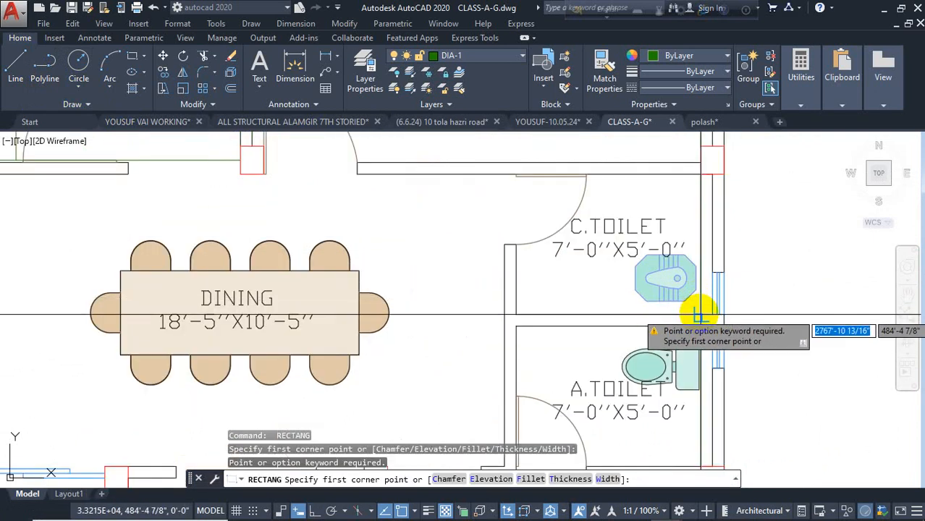
key("Escape")
left_click(700, 300)
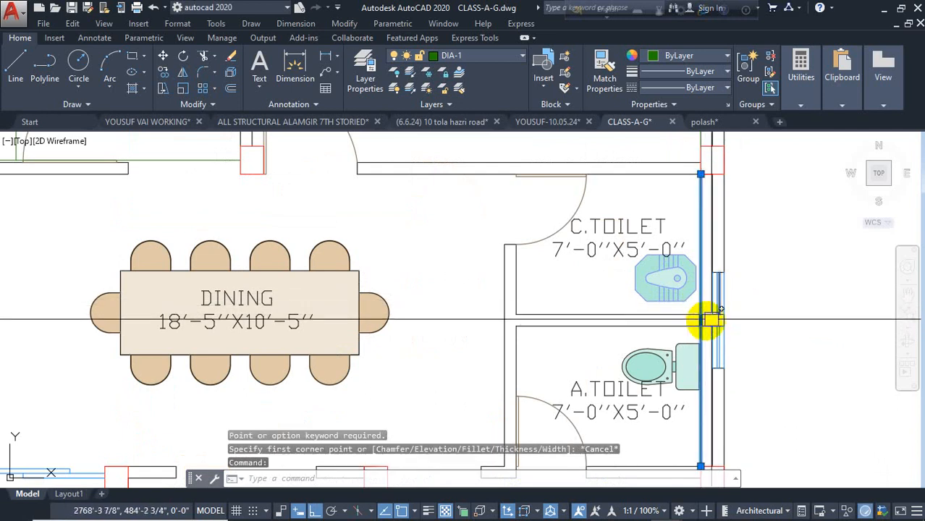
key("space")
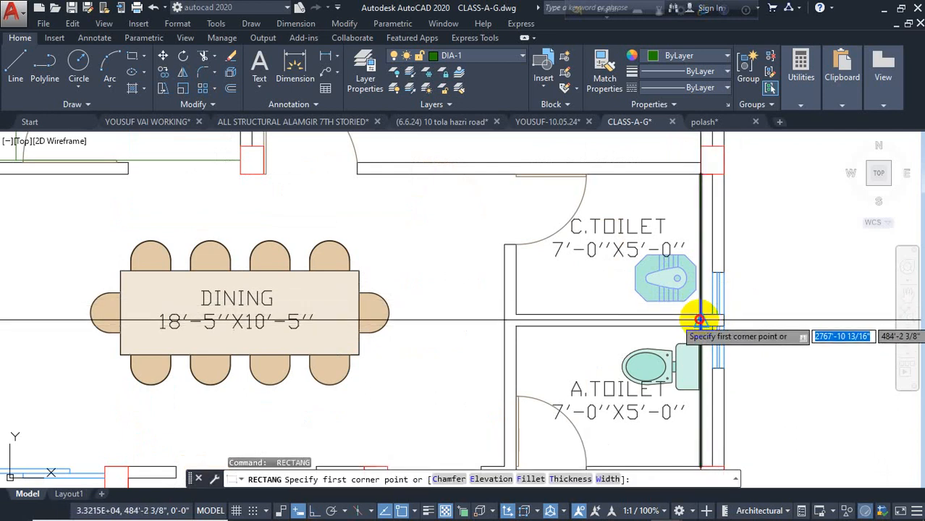
left_click(699, 319)
scroll(391, 355, "down", 2)
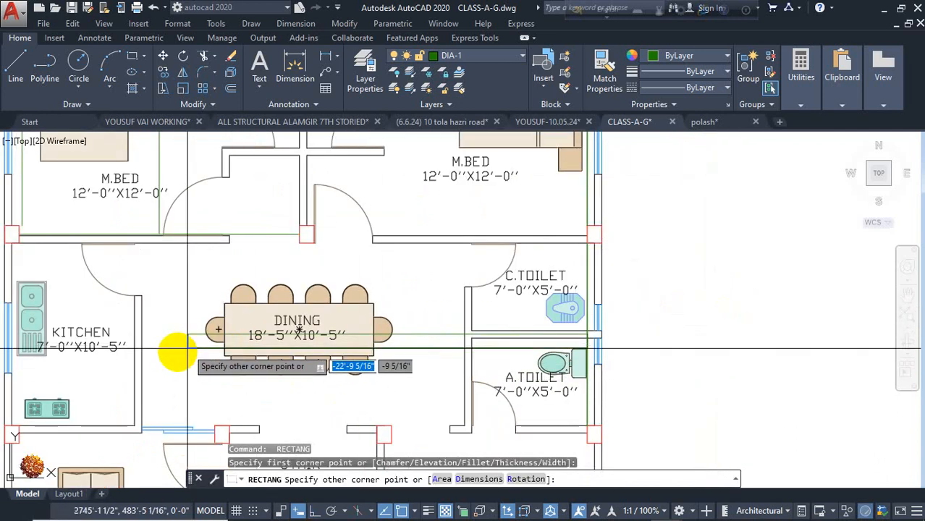
key("Escape")
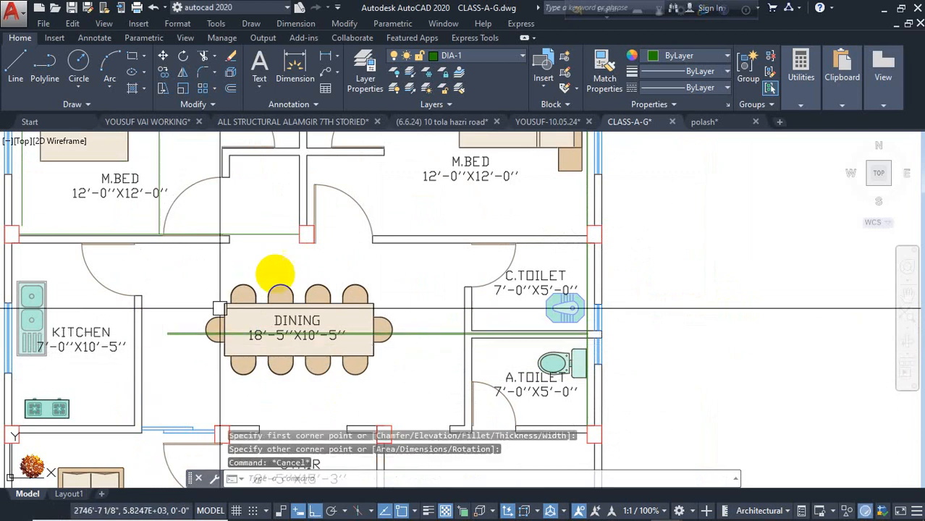
mouse_move(396, 276)
middle_mouse_down()
mouse_move(409, 389)
mouse_move(511, 328)
mouse_move(545, 281)
middle_mouse_up()
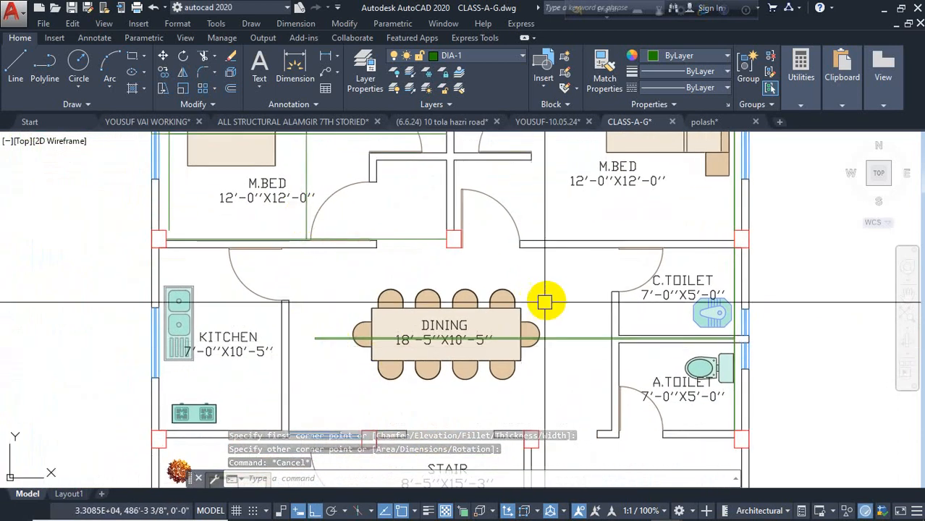
scroll(558, 348, "down", 2)
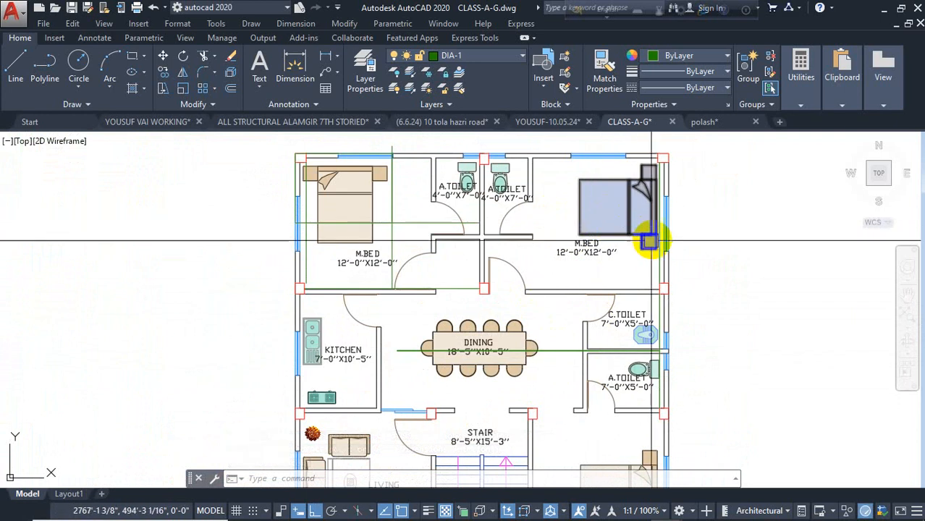
scroll(637, 238, "up", 2)
key("space")
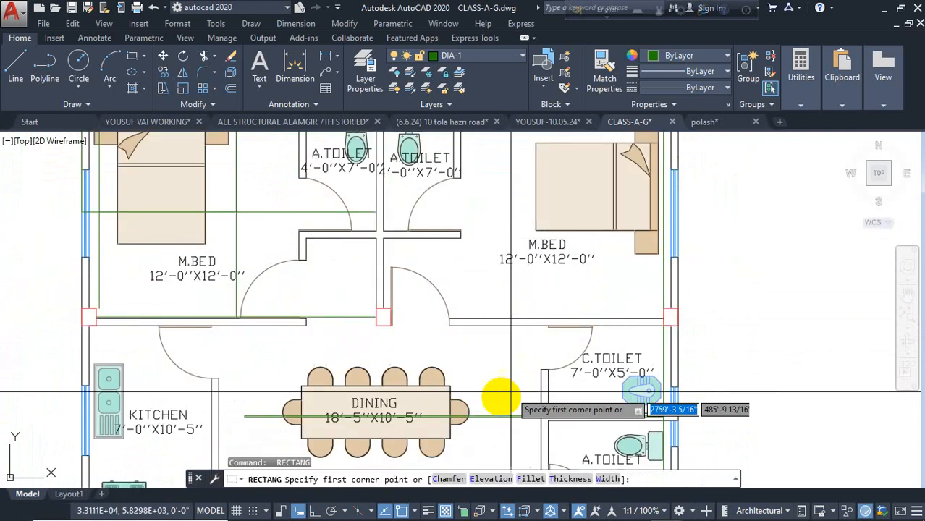
middle_click_drag(485, 430, 567, 311)
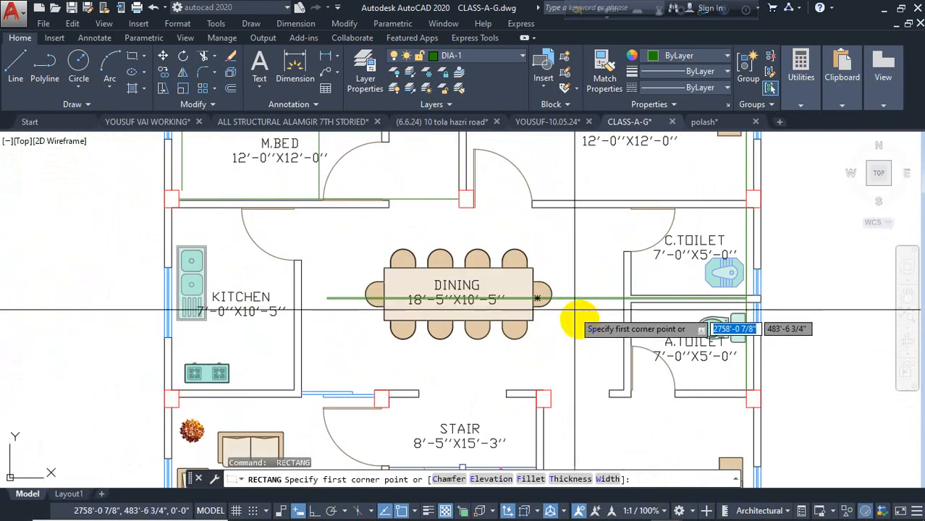
key("Escape")
scroll(610, 293, "up", 3)
key("space")
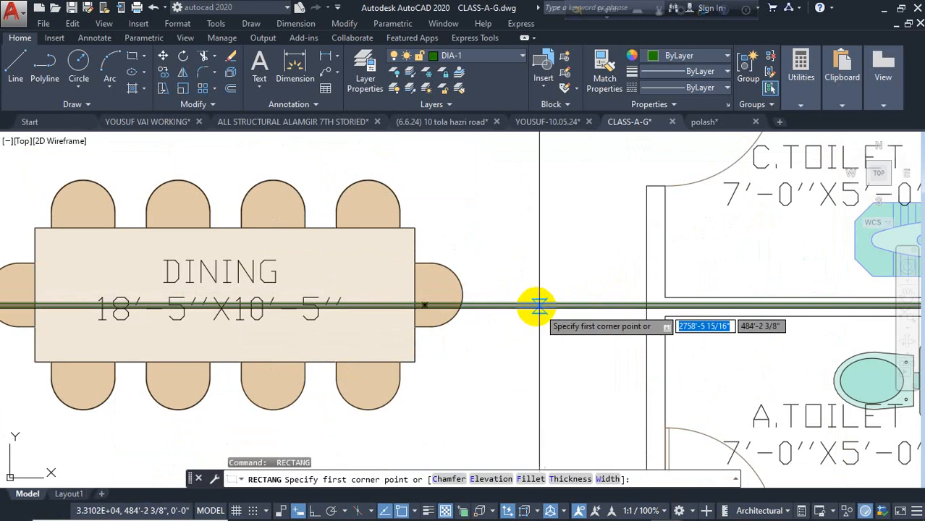
left_click(425, 305)
scroll(413, 372, "down", 3)
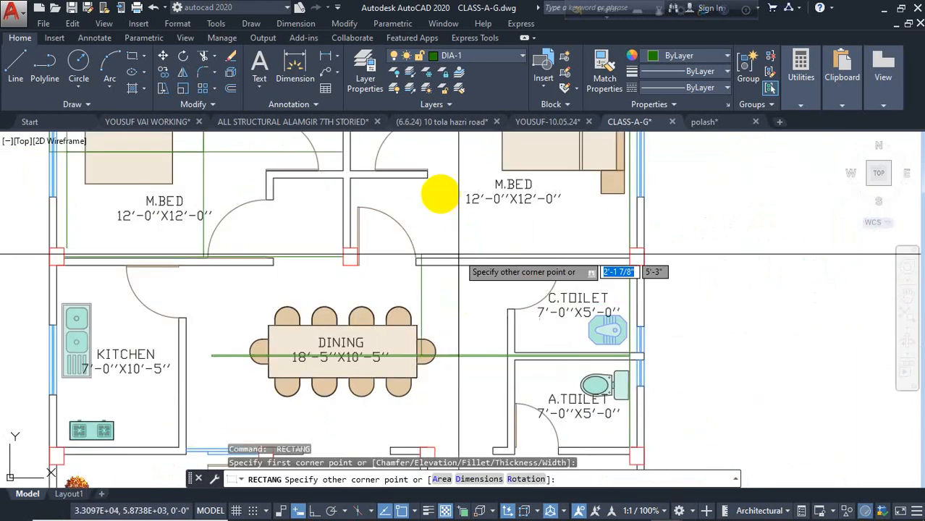
scroll(444, 264, "up", 3)
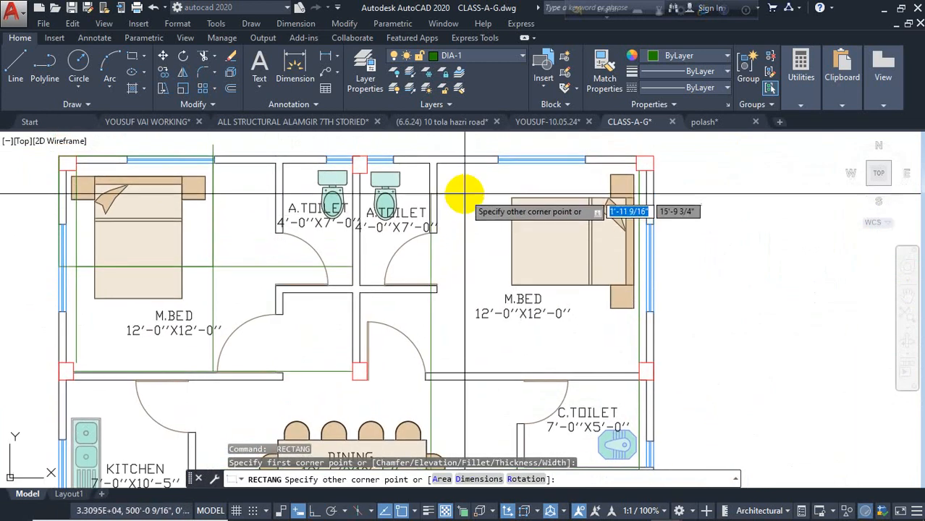
key("Return")
middle_click_drag(471, 286, 477, 209)
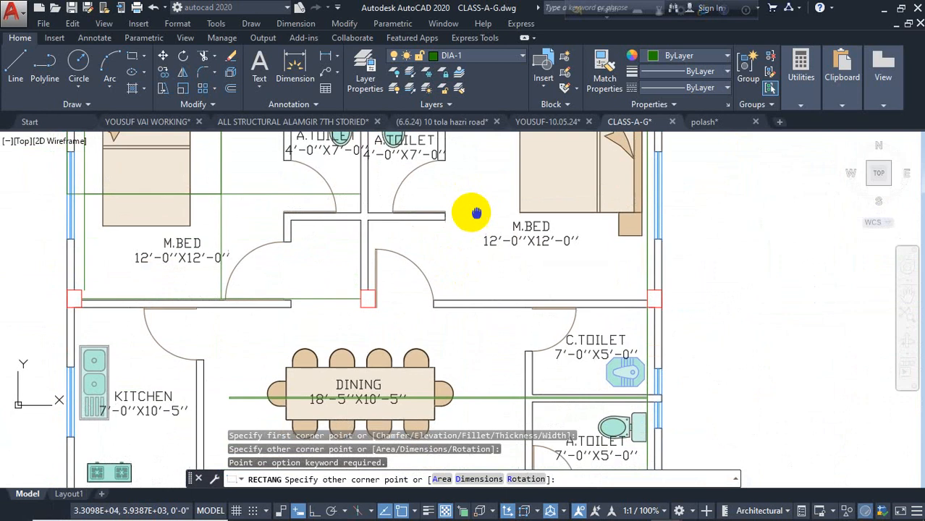
key("Escape")
Step: Try a line from the middle column's lower corner to the side of the right outer column, and erase it
type("l")
key("Return")
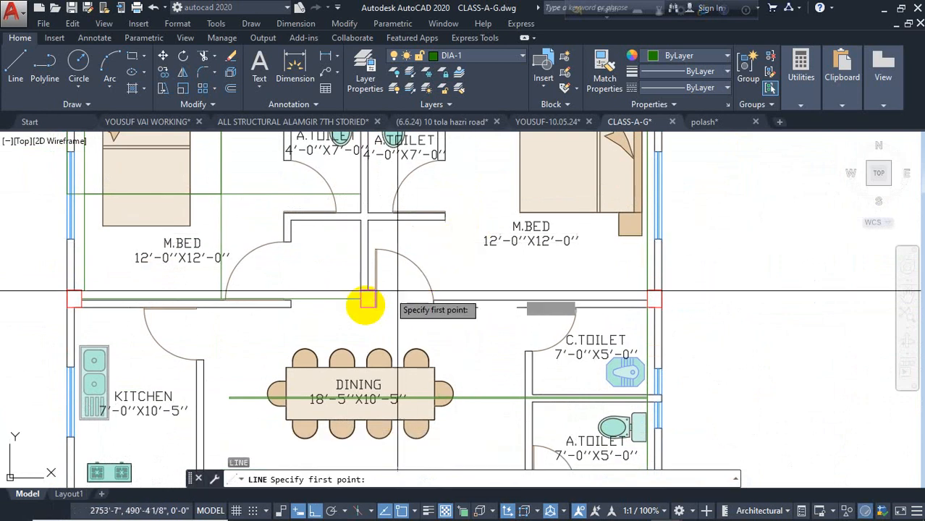
scroll(373, 313, "up", 2)
left_click(380, 299)
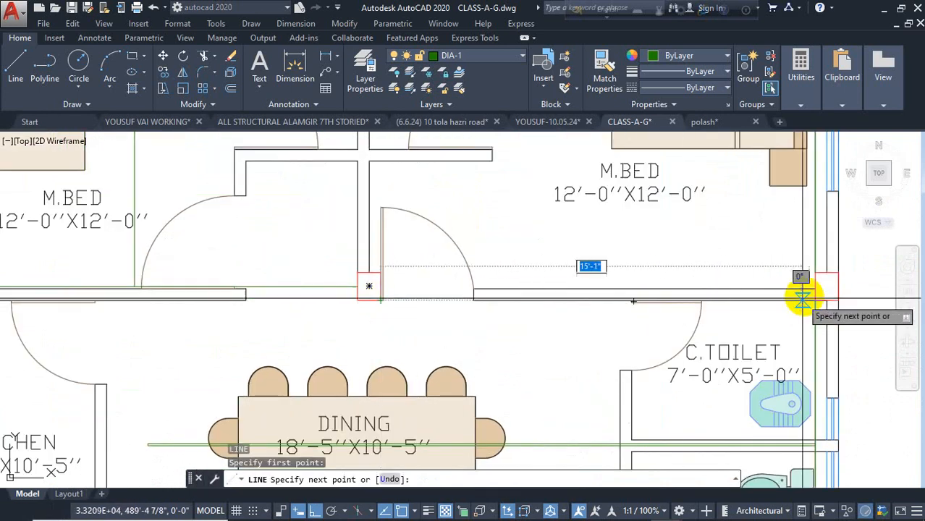
left_click(816, 287)
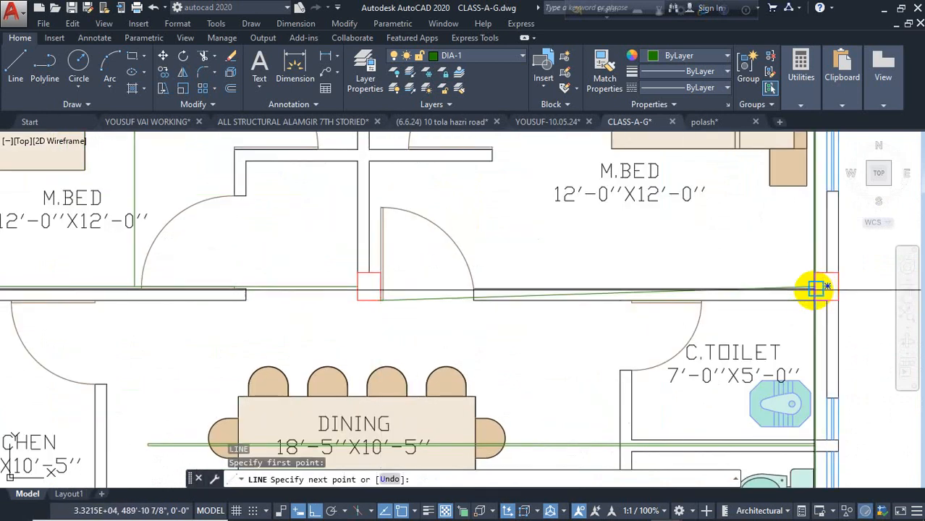
key("Return")
left_click(446, 300)
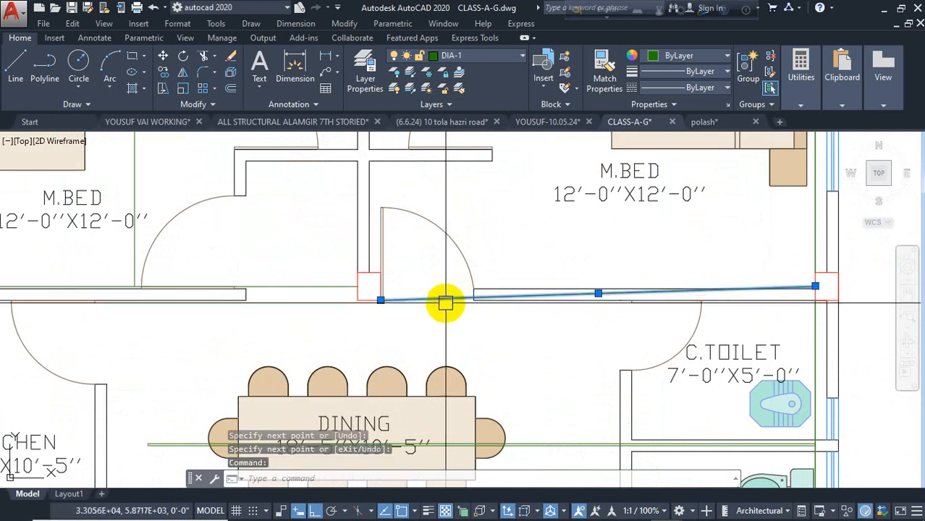
key("Delete")
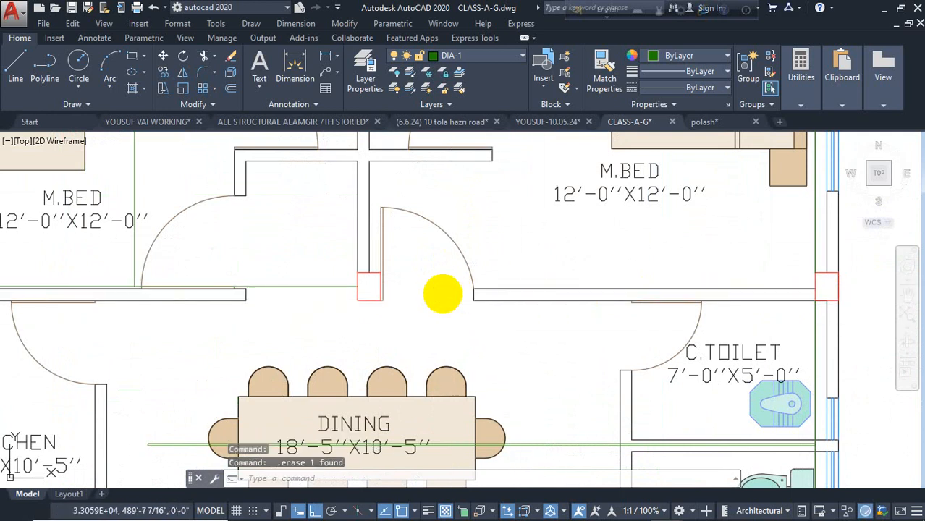
Step: Draw a horizontal line along the right master bedroom's lower wall, from the middle column's lower corner to the right outer column
type("l")
key("Return")
left_click(381, 300)
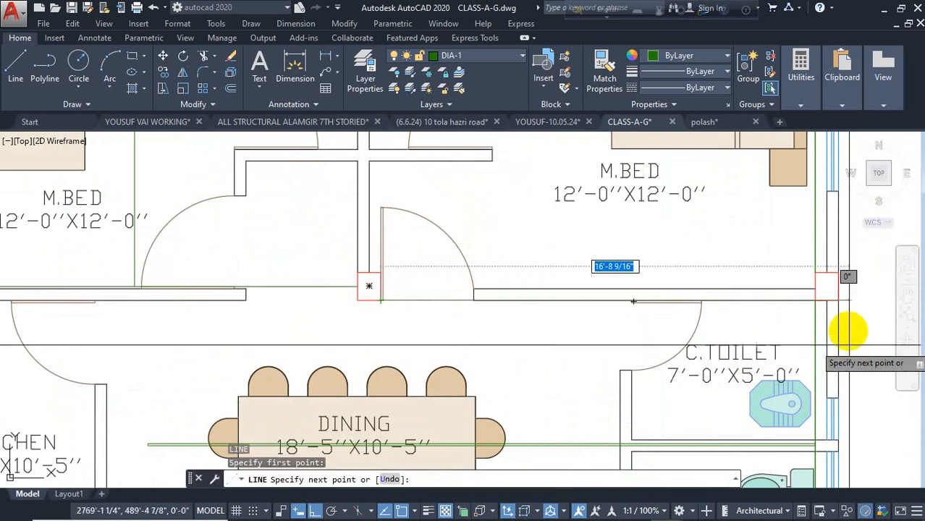
scroll(848, 332, "up", 4)
left_click(764, 279)
key("Return")
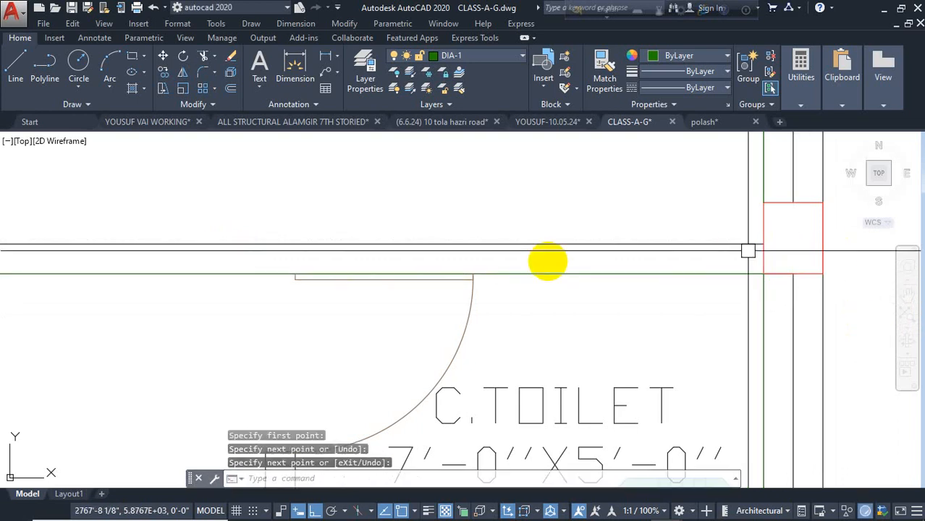
Step: Draw a vertical line from the midpoint of the right bedroom's lower green line down past the horizontal line through the dining area
scroll(464, 318, "down", 4)
key("Return")
left_click(424, 288)
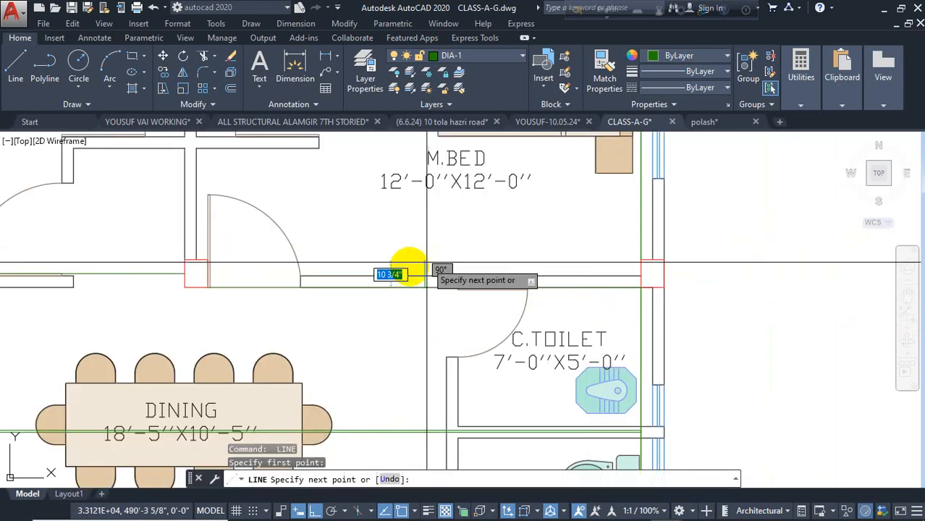
scroll(407, 267, "down", 2)
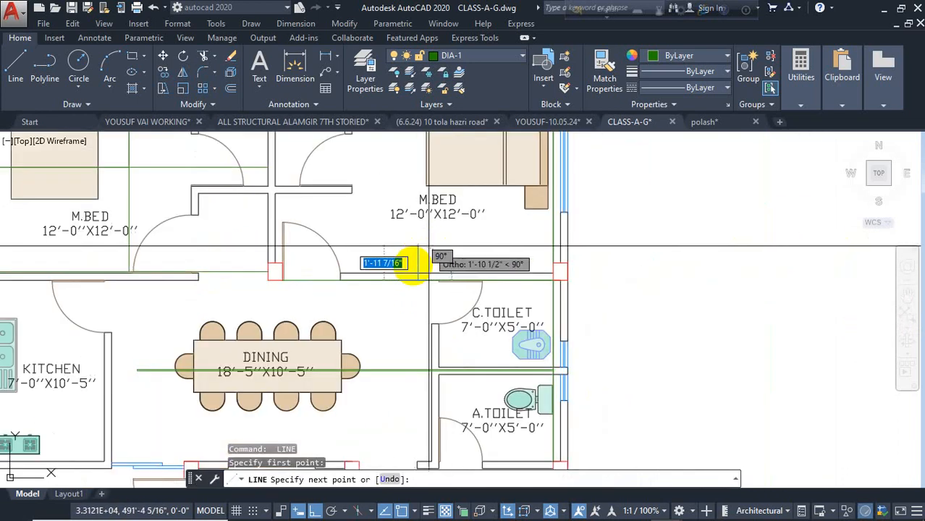
left_click(397, 410)
key("Return")
Step: Stretch the upper end of the new vertical line up through the right master bedroom
left_click(419, 319)
left_click(418, 279)
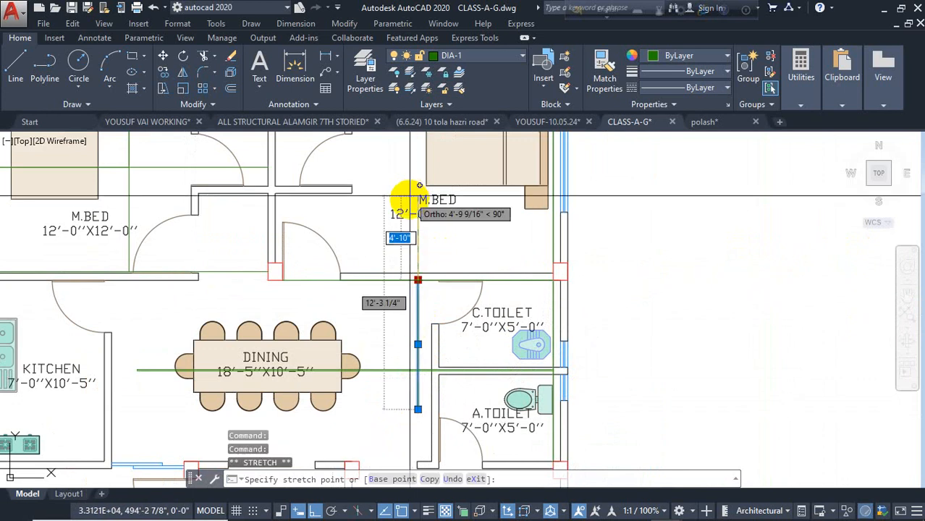
middle_click_drag(407, 188, 423, 295)
key("Escape")
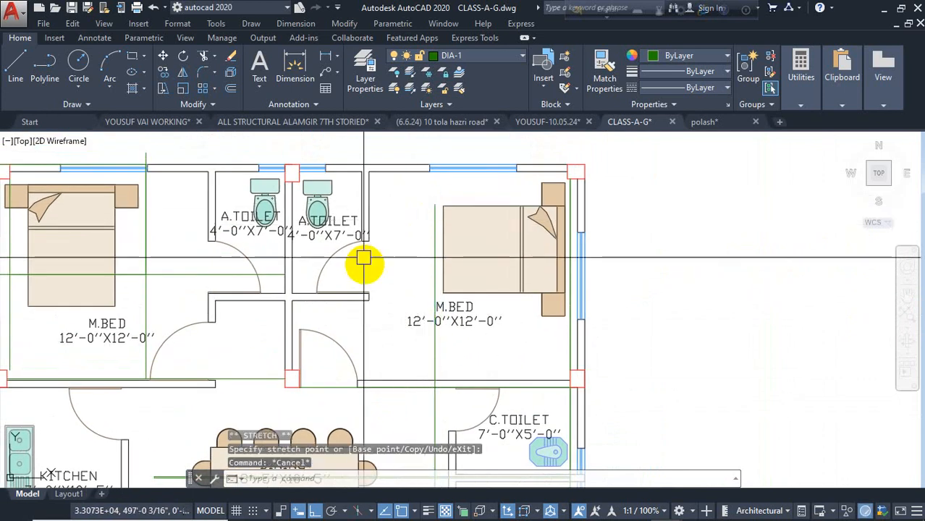
Step: Draw a rectangle around the middle column, from the left bedroom's mid-line crossing to the crossing of the right vertical and dining lines
middle_click_drag(361, 258, 465, 150)
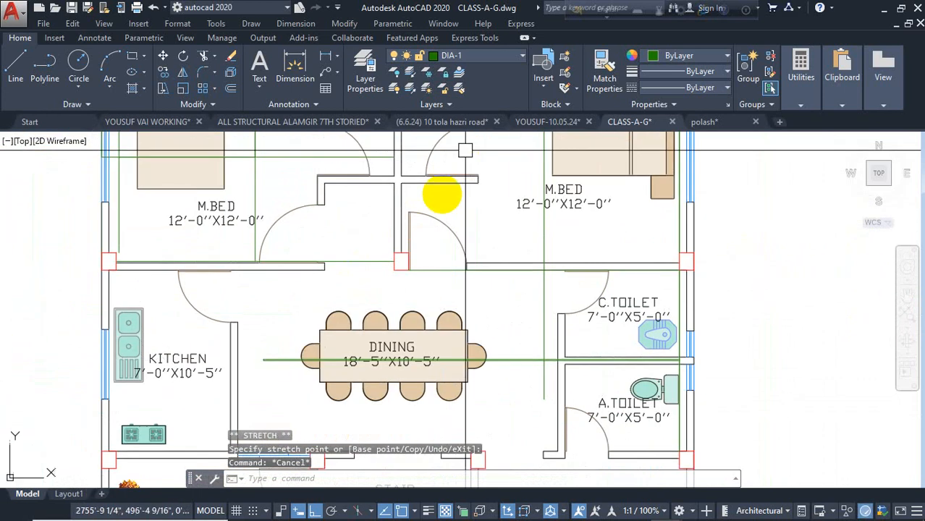
left_click(131, 57)
left_click(256, 156)
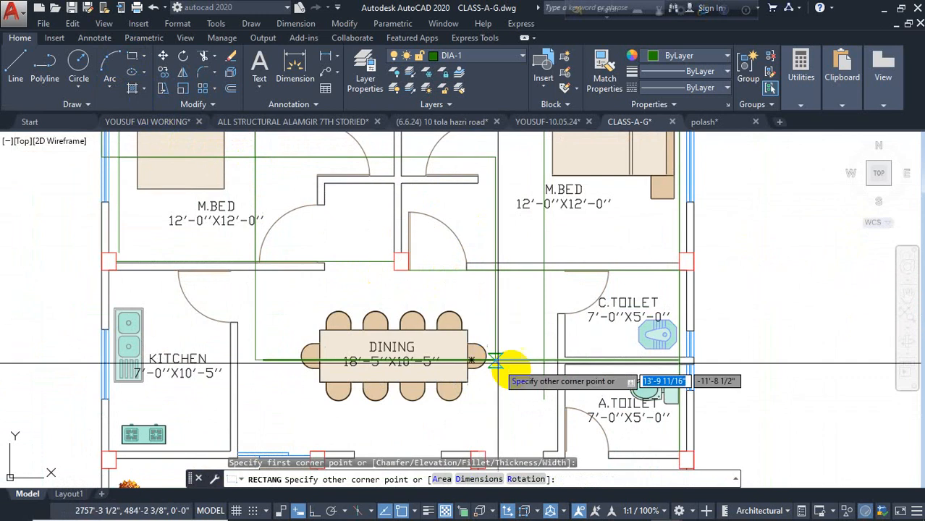
key("Escape")
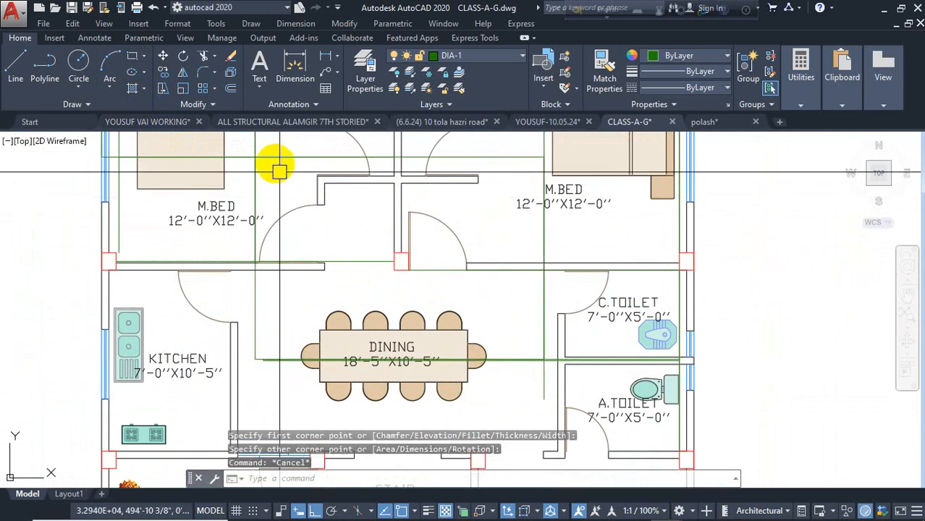
Step: Select the middle column's rectangle and the upper-left corner column's rectangle to compare the floor areas they carry
left_click(275, 157)
scroll(410, 242, "down", 2)
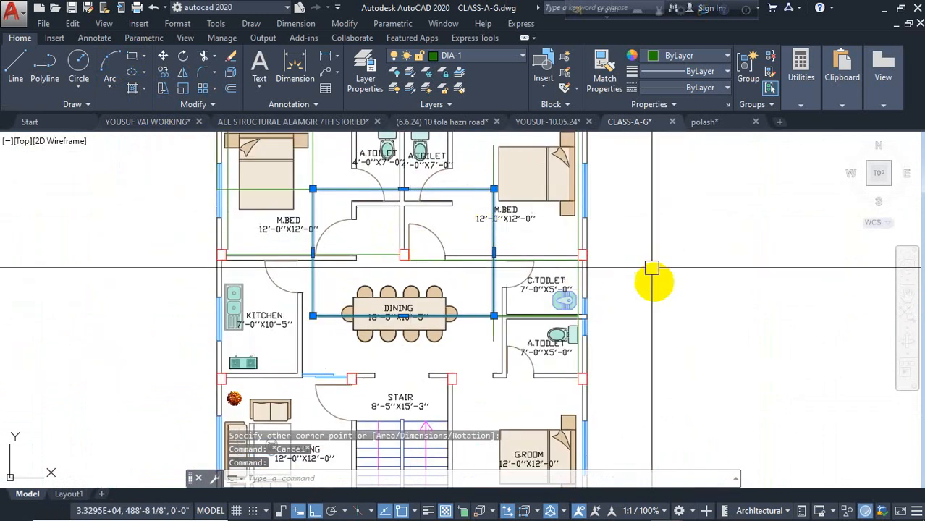
scroll(654, 271, "down", 4)
scroll(655, 279, "up", 2)
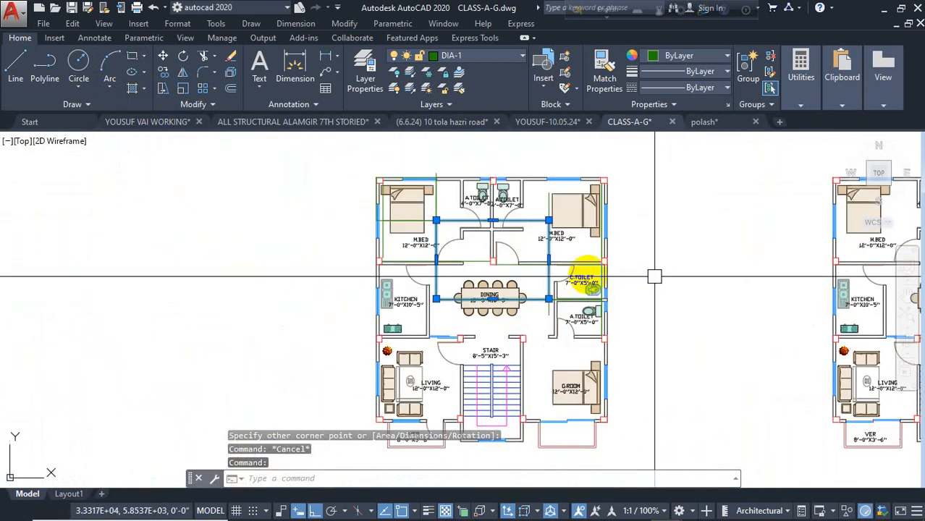
left_click(401, 199)
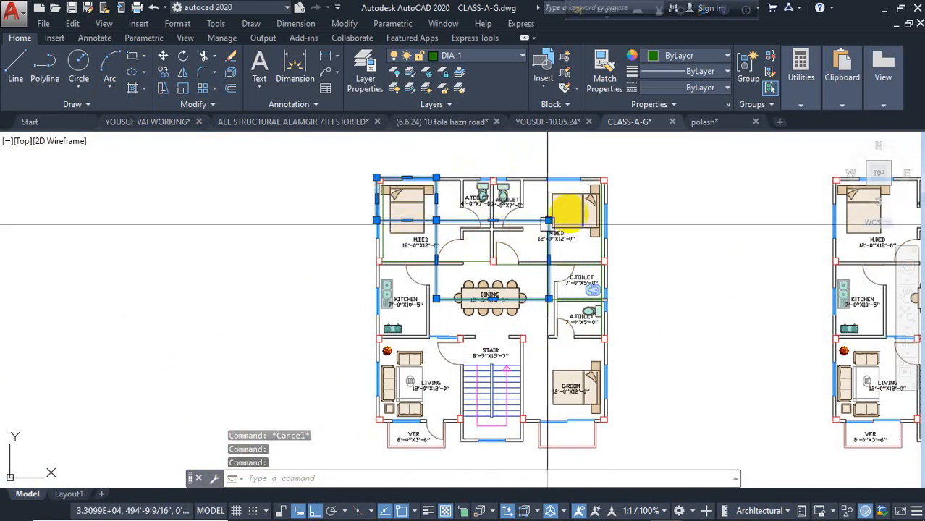
Step: Erase the middle and corner columns' rectangles together with the green column-to-column lines bounding the bedrooms
key("Escape")
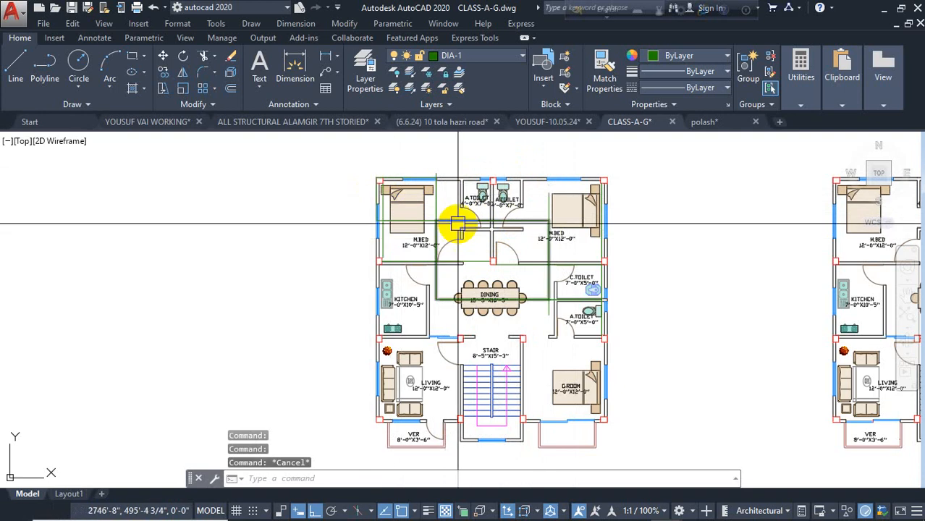
left_click(490, 192)
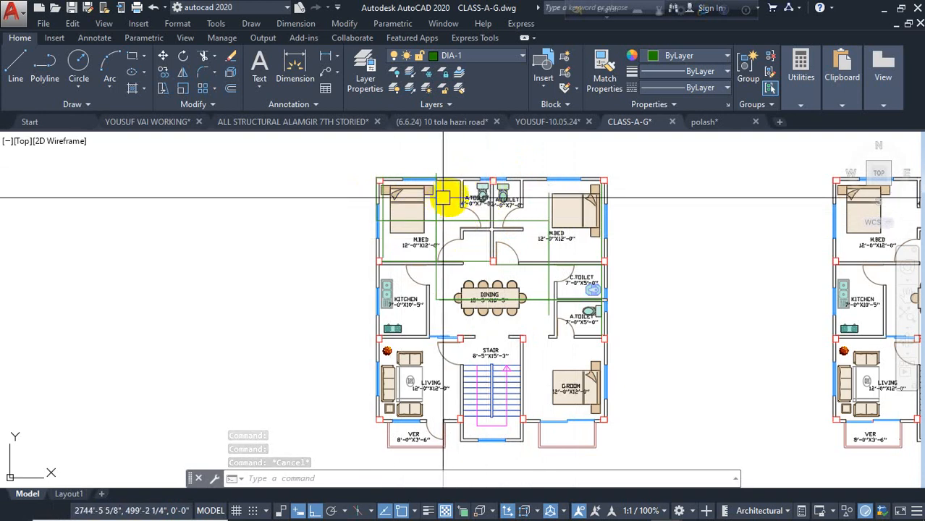
left_click(489, 191)
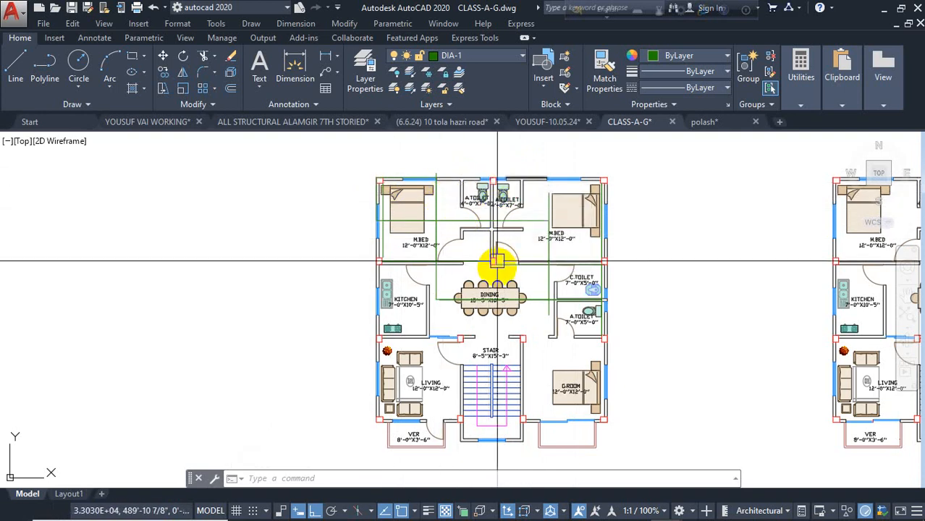
left_click(532, 297)
scroll(384, 221, "up", 3)
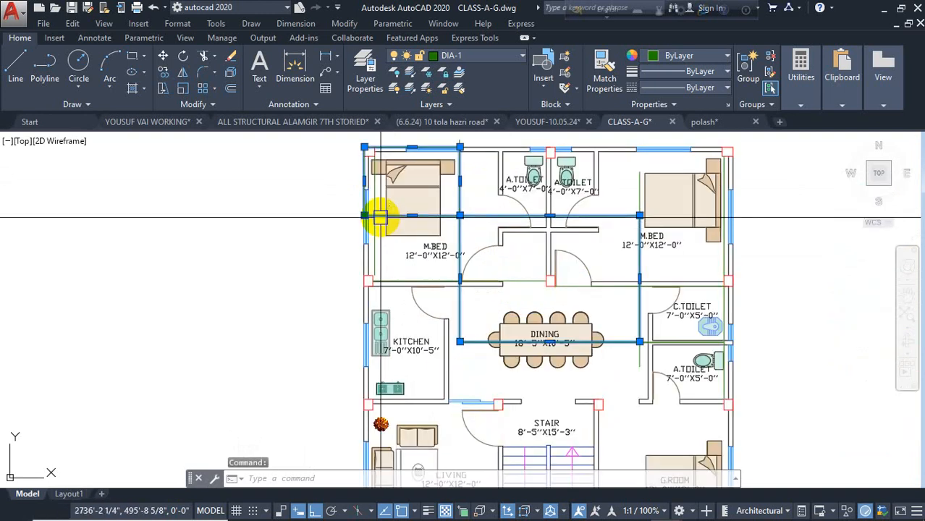
left_click(372, 241)
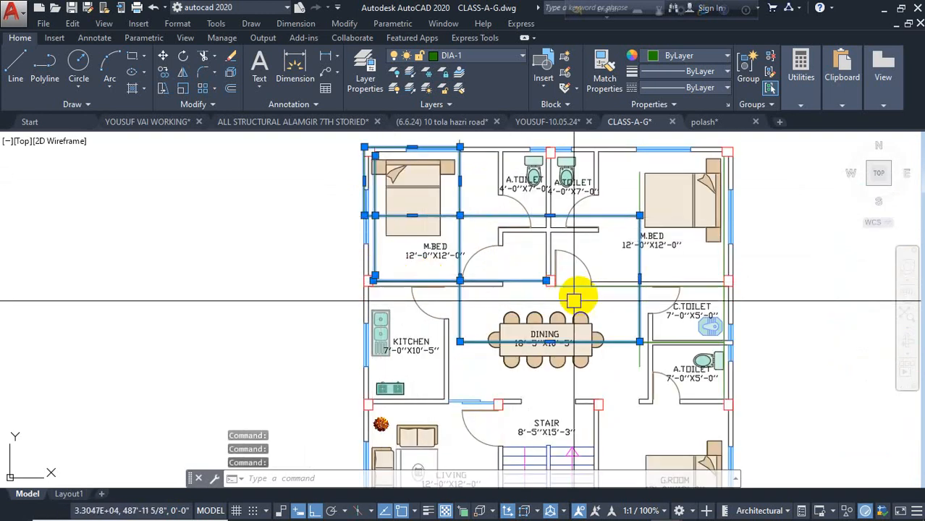
key("Delete")
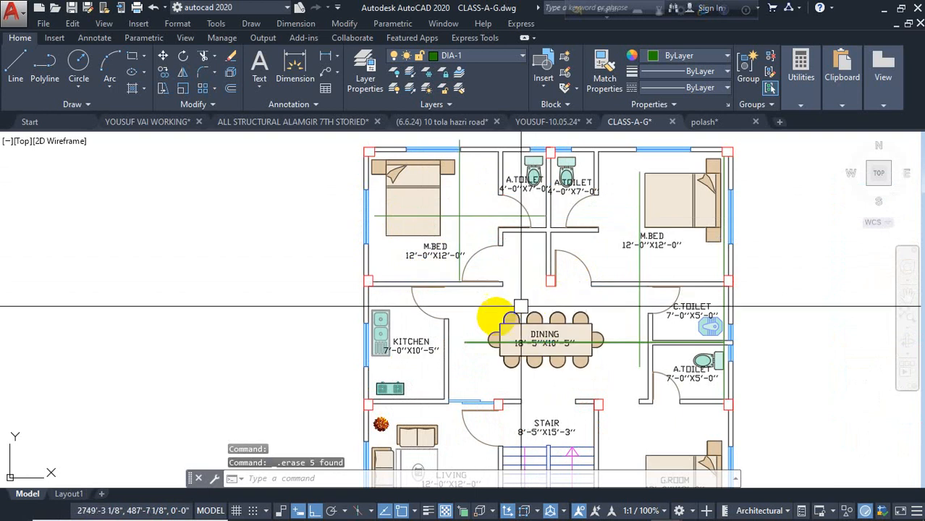
Step: Undo the erasure of the two rectangles and the green column-to-column lines
left_click(620, 340)
left_click(637, 310)
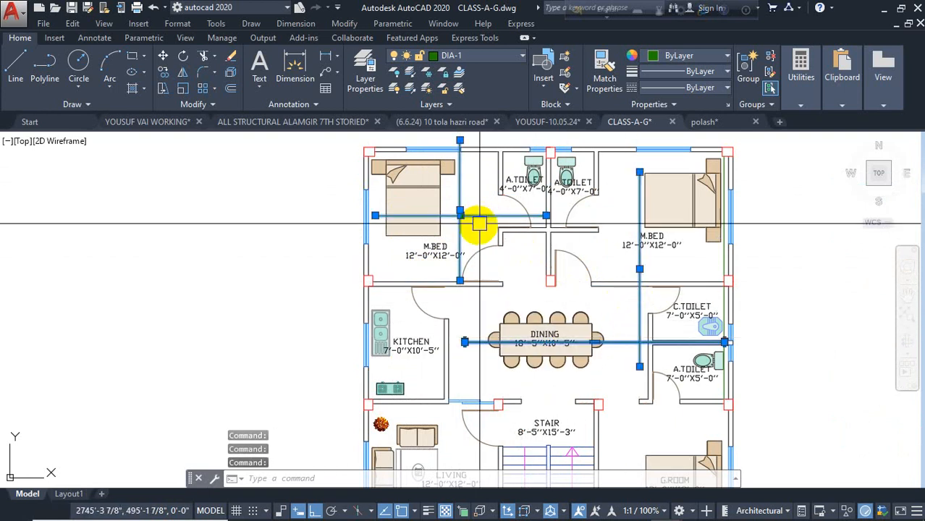
key("ctrl+z")
key("ctrl+z")
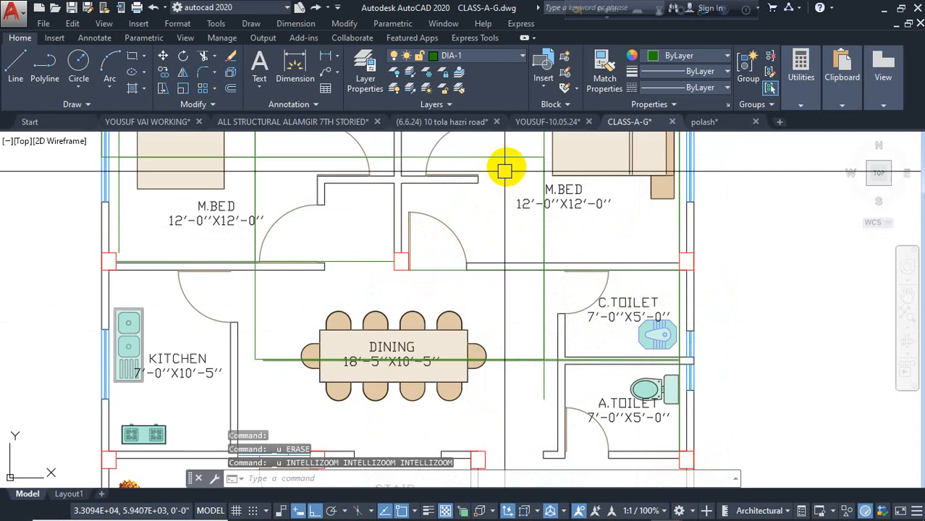
Step: List the properties of the middle column's rectangle to read its floor area
type("li")
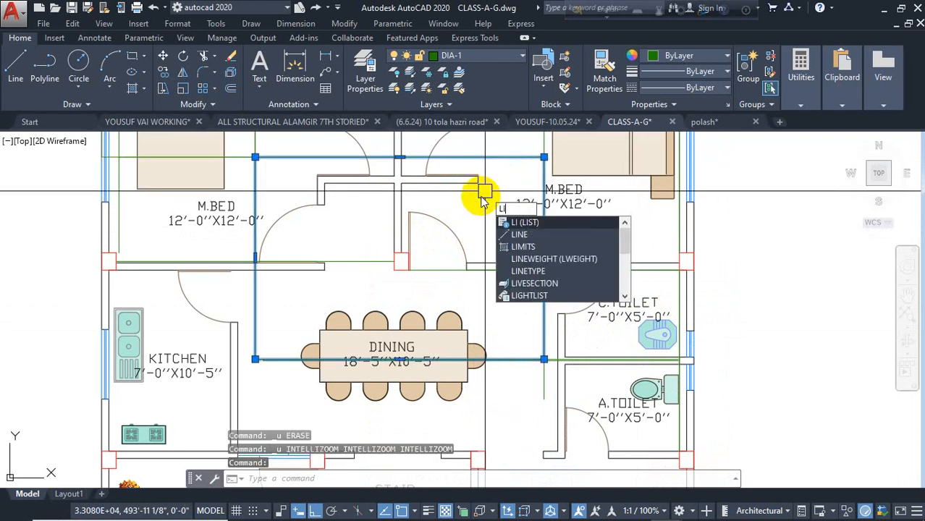
key("Return")
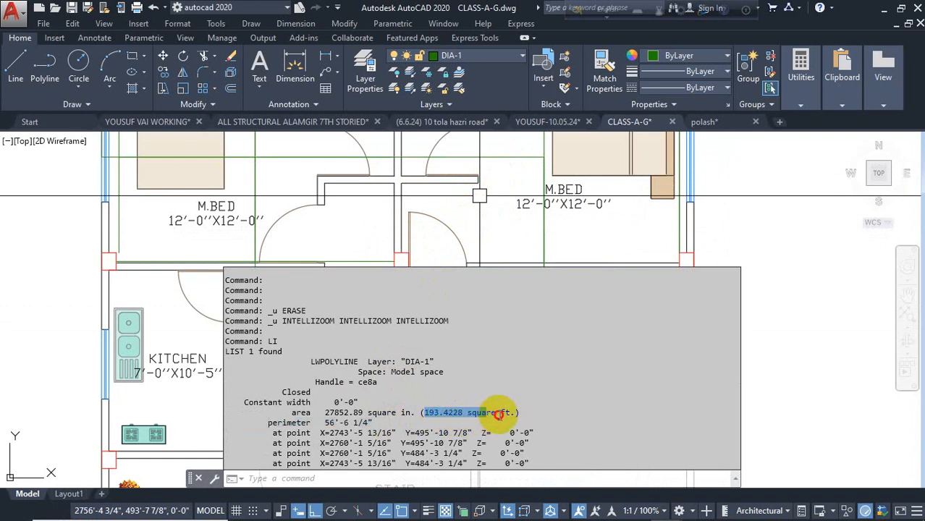
left_click(475, 224)
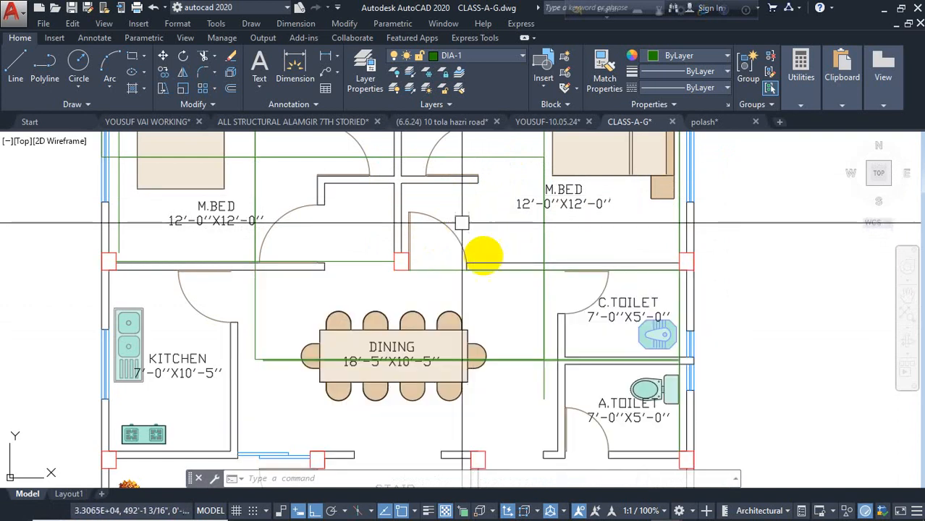
Step: List the properties of the upper-left corner column's rectangle to read its floor area
middle_click_drag(485, 256, 594, 378)
left_click(344, 278)
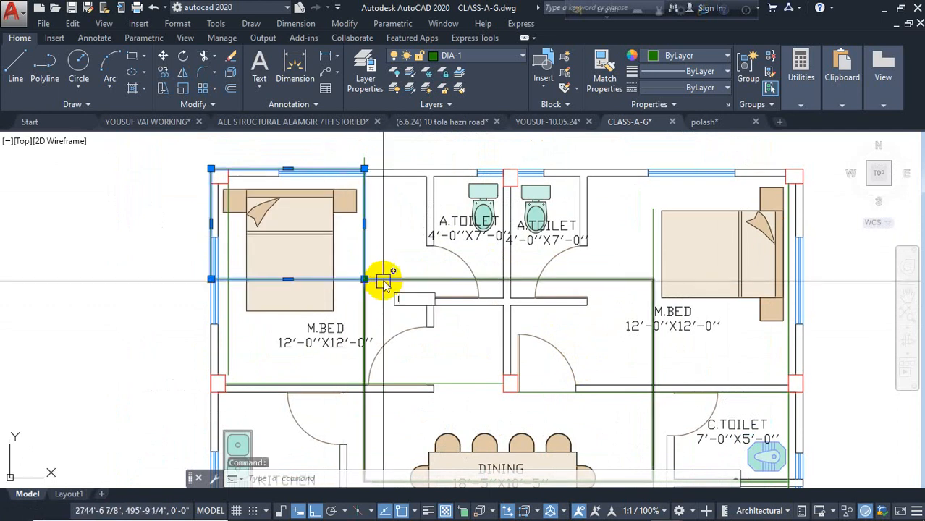
type("li")
key("Return")
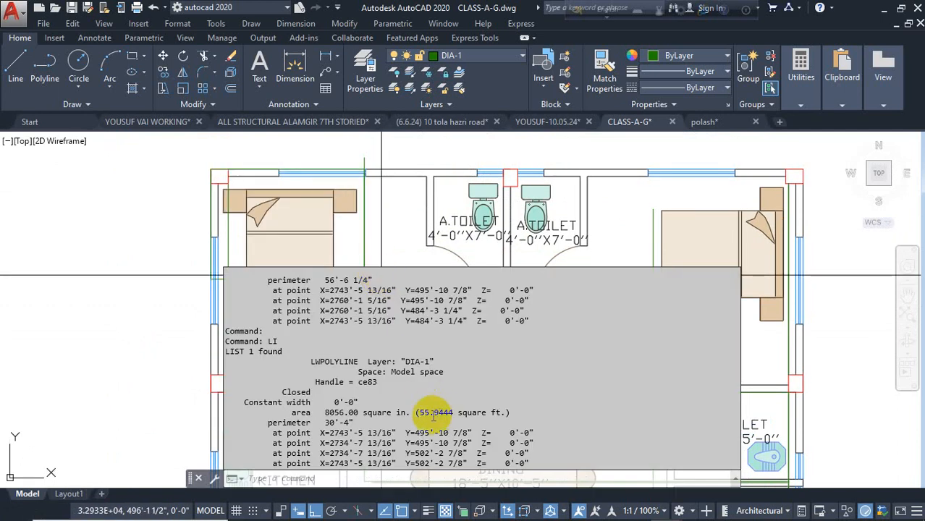
Step: Erase the rectangles marking the floor areas of the middle column and the upper-left corner column
left_click(581, 282)
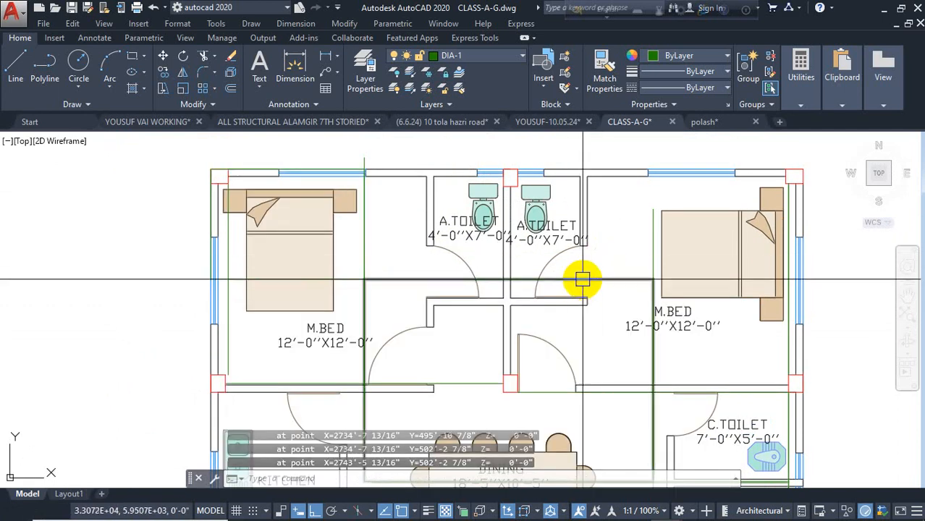
scroll(393, 283, "down", 4)
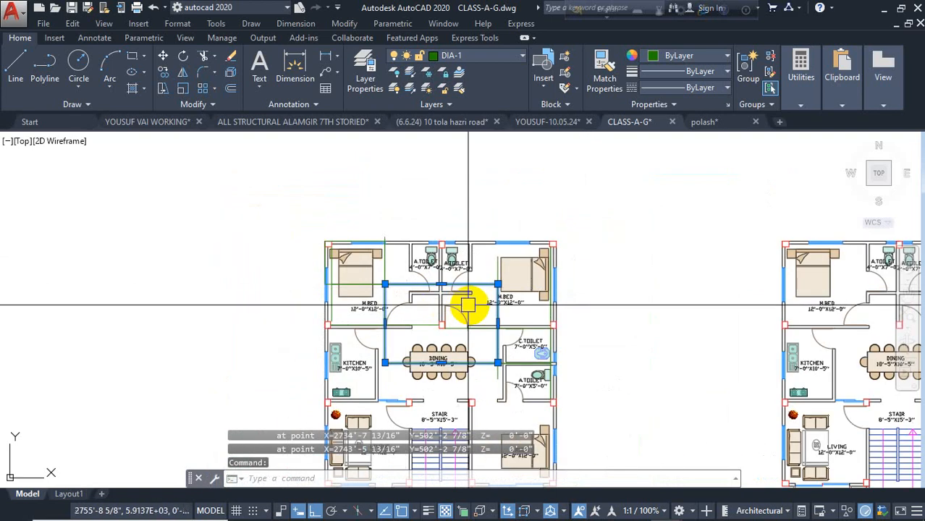
scroll(374, 246, "up", 2)
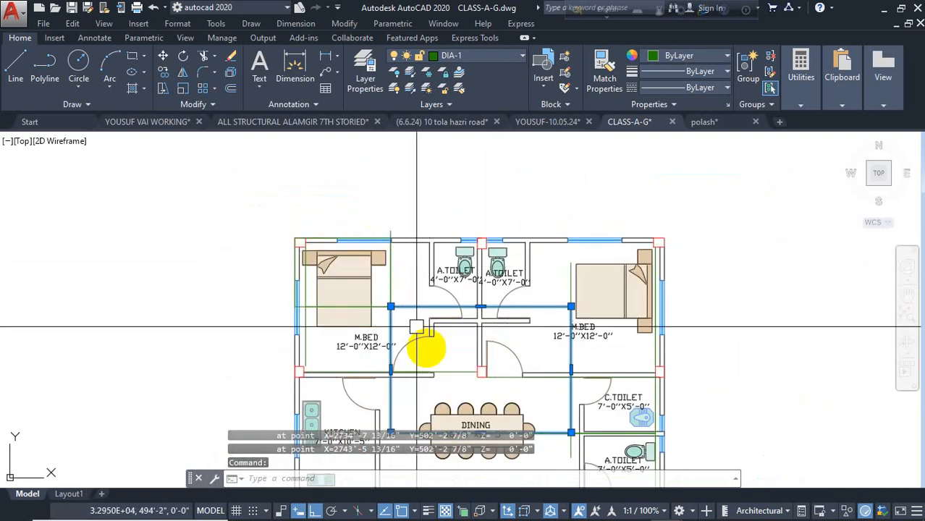
middle_click_drag(450, 367, 412, 279)
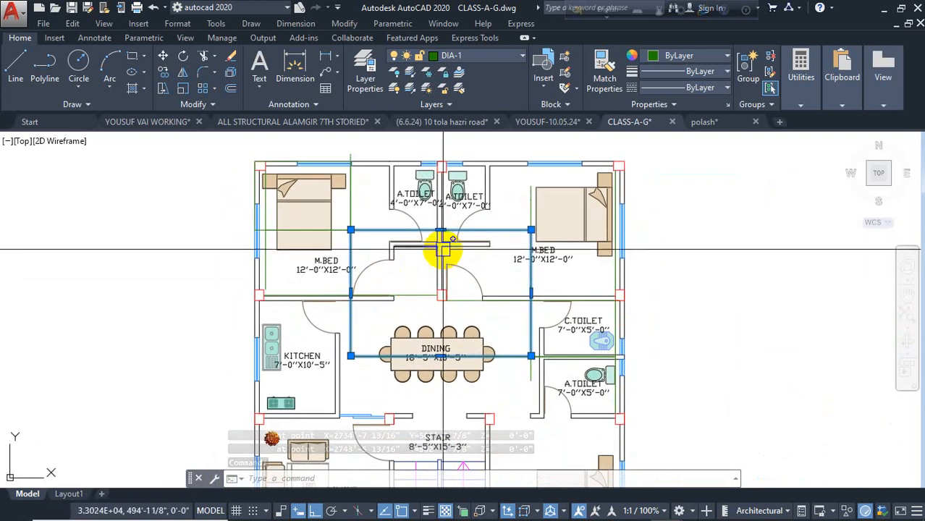
left_click(352, 205)
key("Delete")
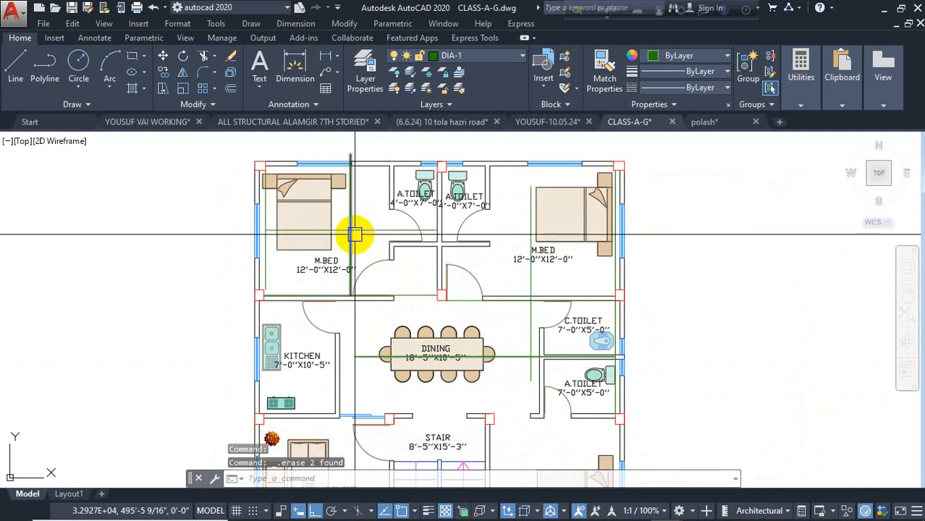
Step: Erase the green mid-span lines across the bedrooms and dining area and the horizontal column-to-column lines below the bedrooms
key("Delete")
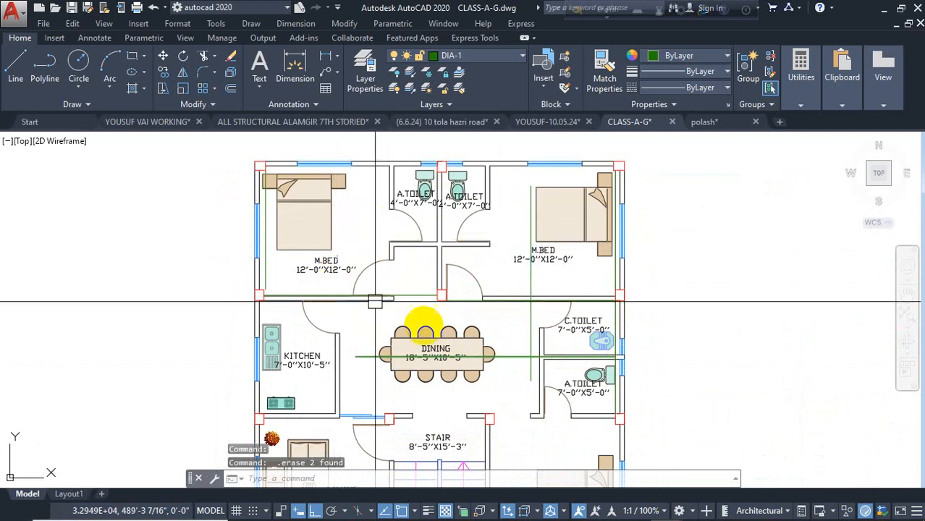
left_click(356, 355)
left_click(406, 283)
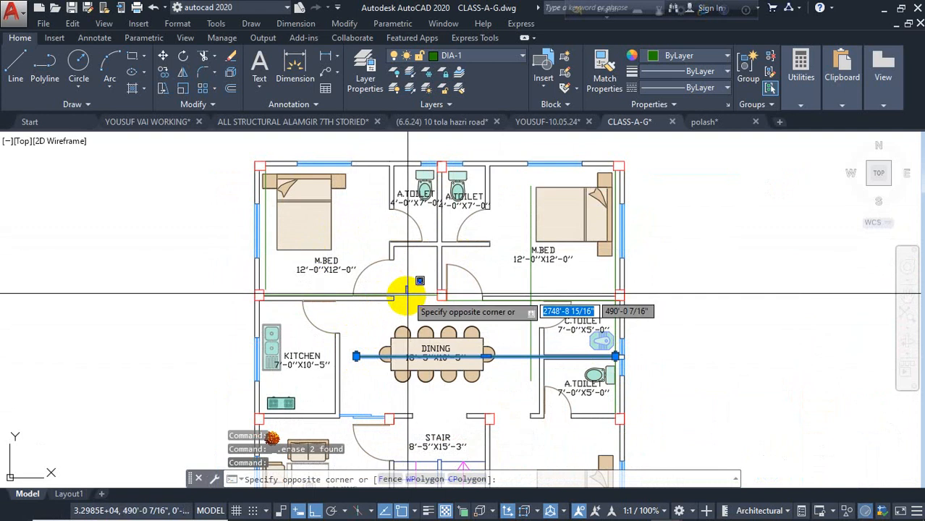
left_click(407, 301)
key("Delete")
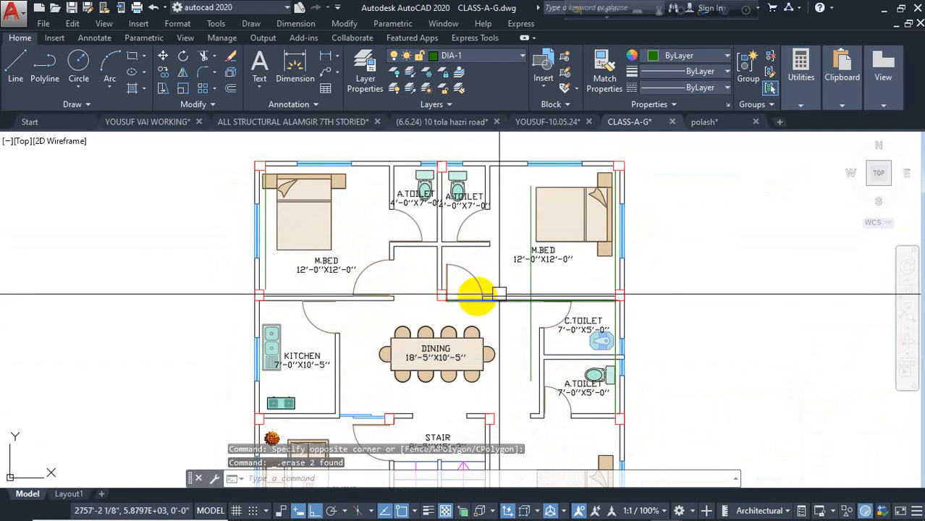
left_click(530, 278)
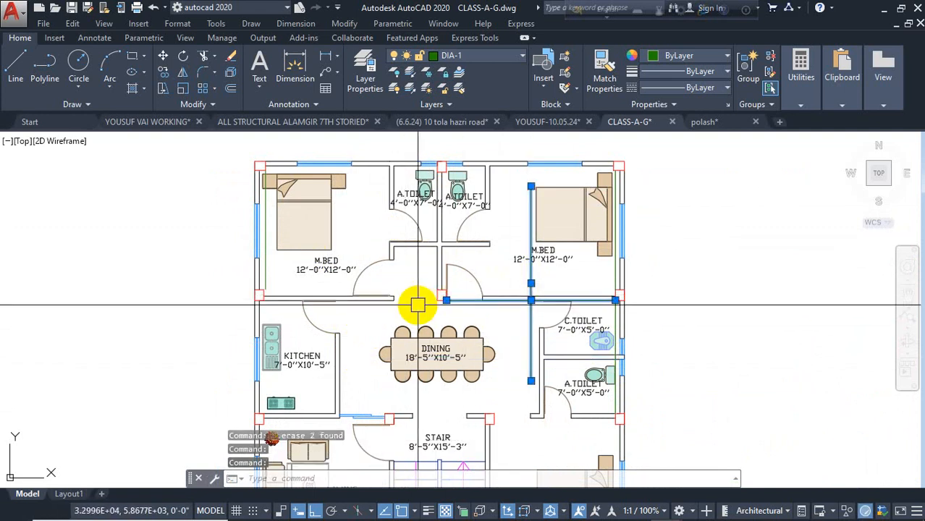
key("Delete")
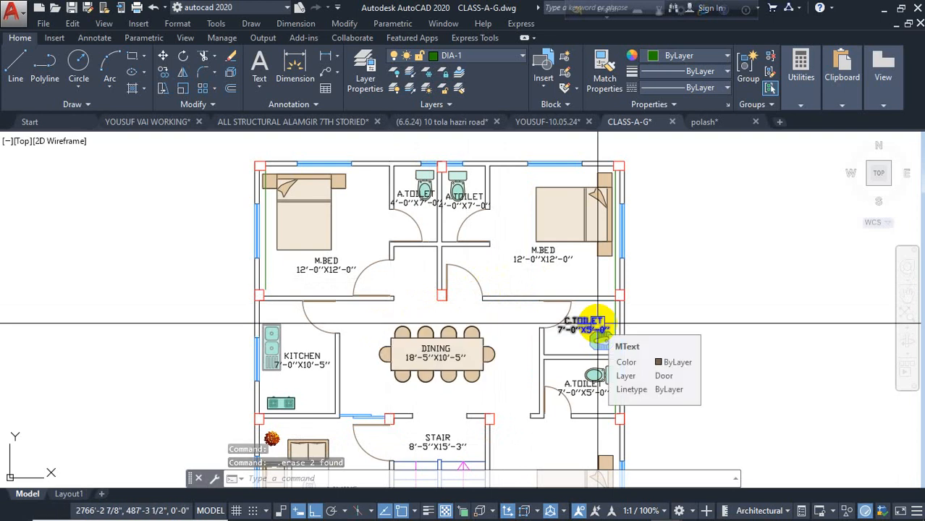
Step: Go to the column layout grid and erase the green line between the columns at A3 and C3
scroll(262, 260, "down", 2)
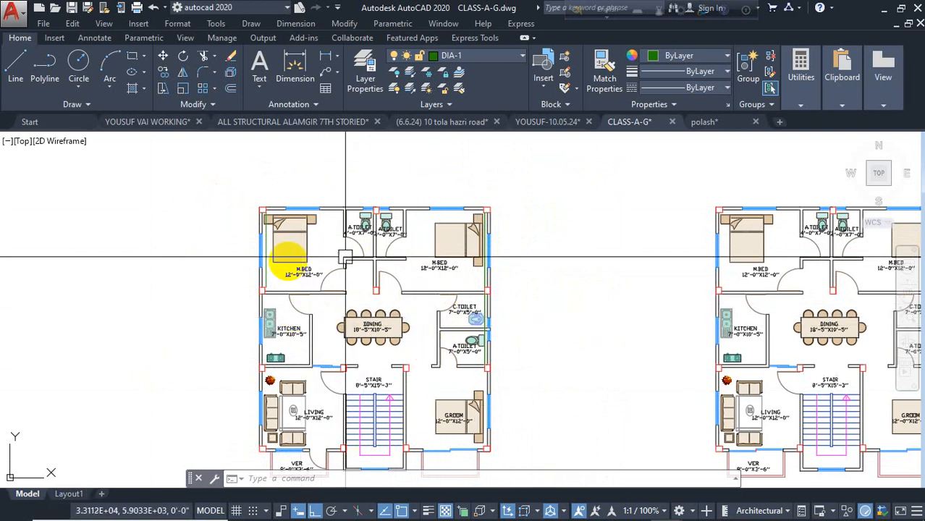
scroll(176, 321, "down", 5)
middle_click_drag(478, 314, 273, 238)
scroll(272, 238, "down", 5)
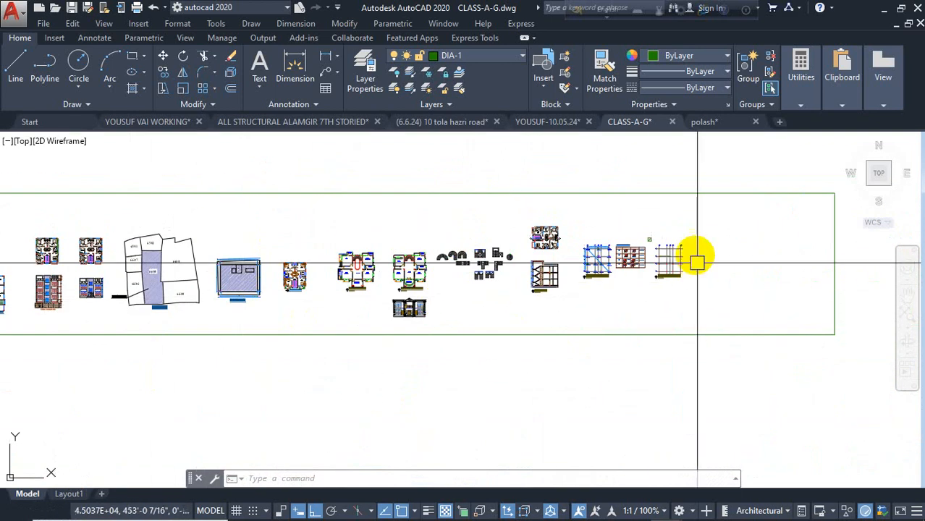
scroll(654, 260, "up", 6)
scroll(644, 246, "up", 4)
middle_click_drag(496, 320, 439, 312)
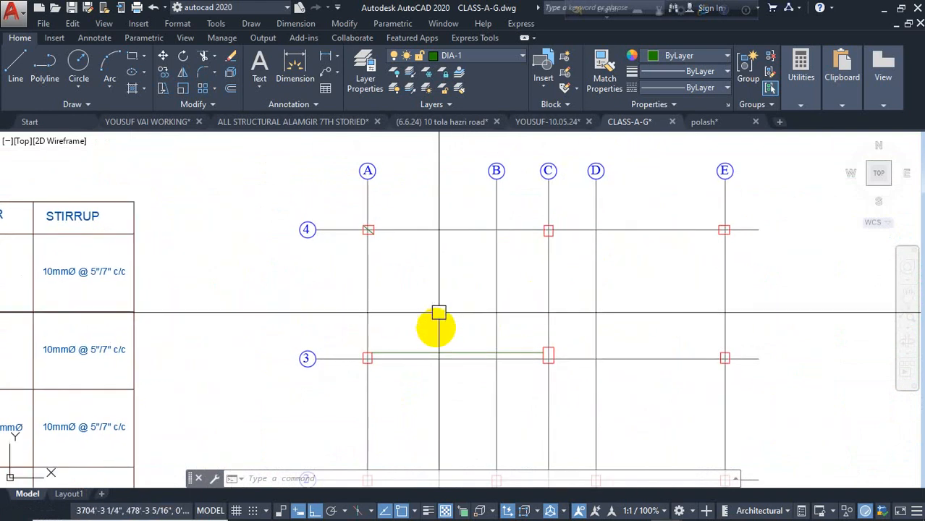
key("Delete")
scroll(254, 365, "down", 3)
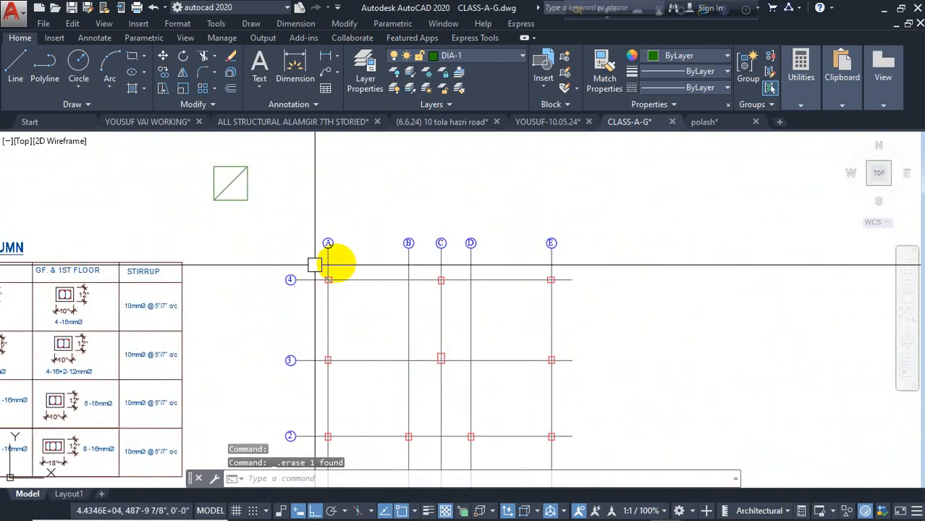
Step: Draw a 4'6" by 4'6" rectangle in the empty space above the column grid
scroll(350, 288, "up", 3)
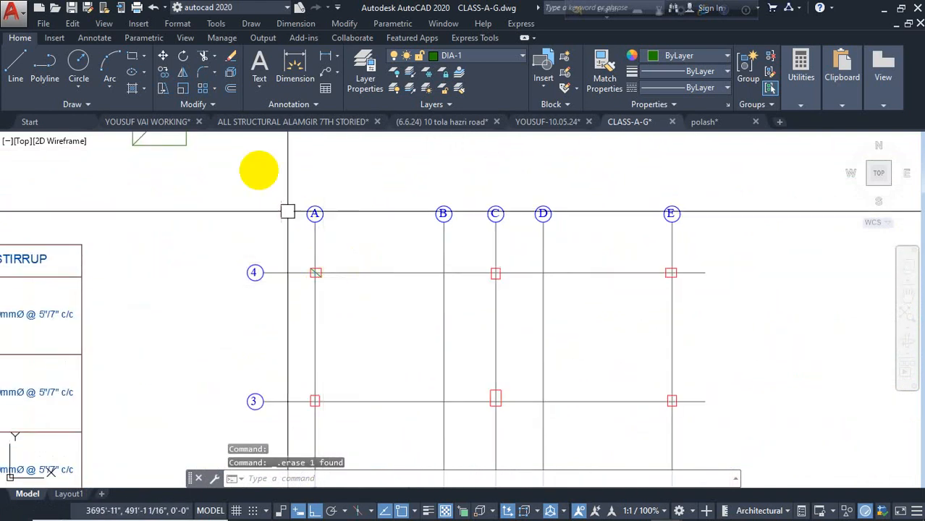
type("rec")
key("Return")
left_click(370, 161)
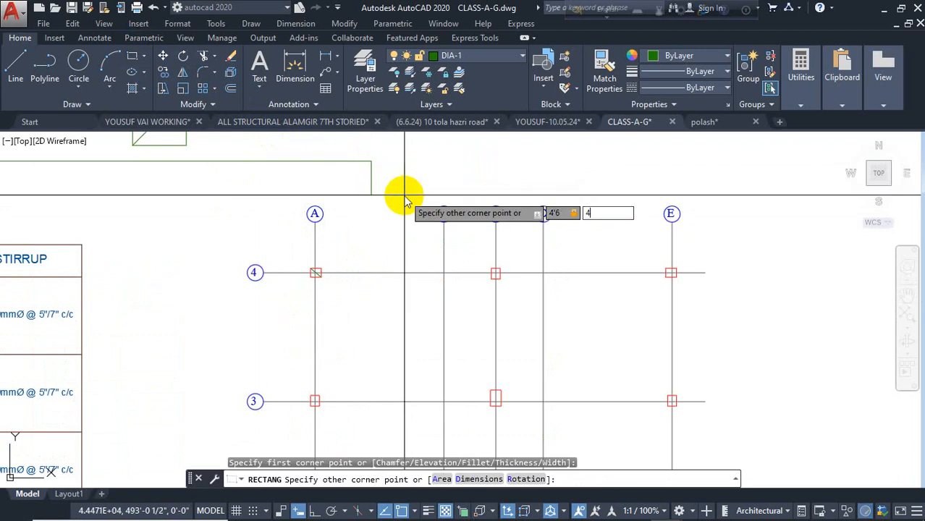
type("6")
key("Return")
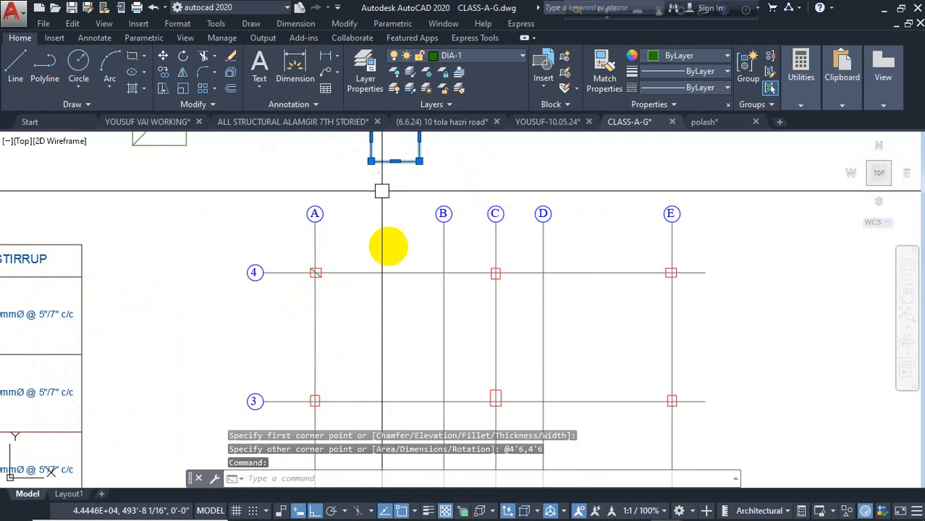
Step: Copy the 4'6" footing square by its centre onto the centres of the columns at A4 and E4
middle_click_drag(380, 191, 395, 268)
type("v")
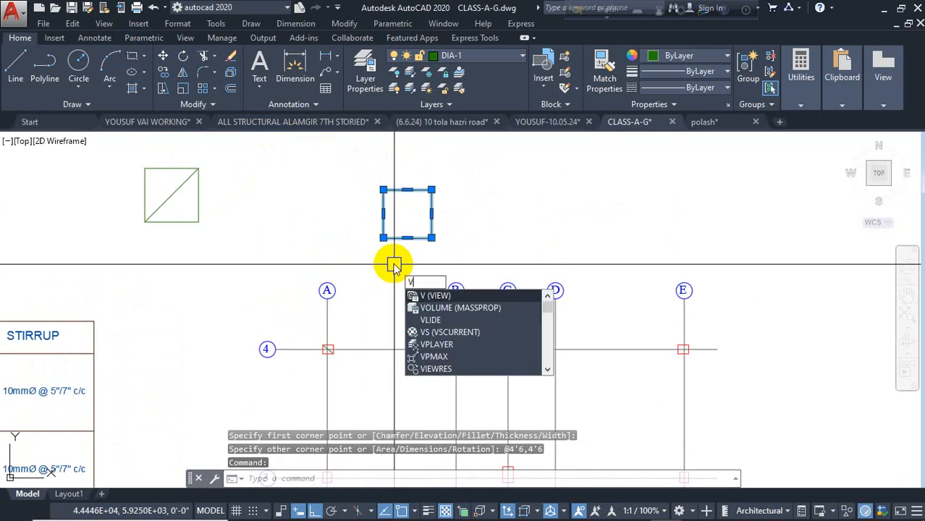
key("BackSpace")
type("c")
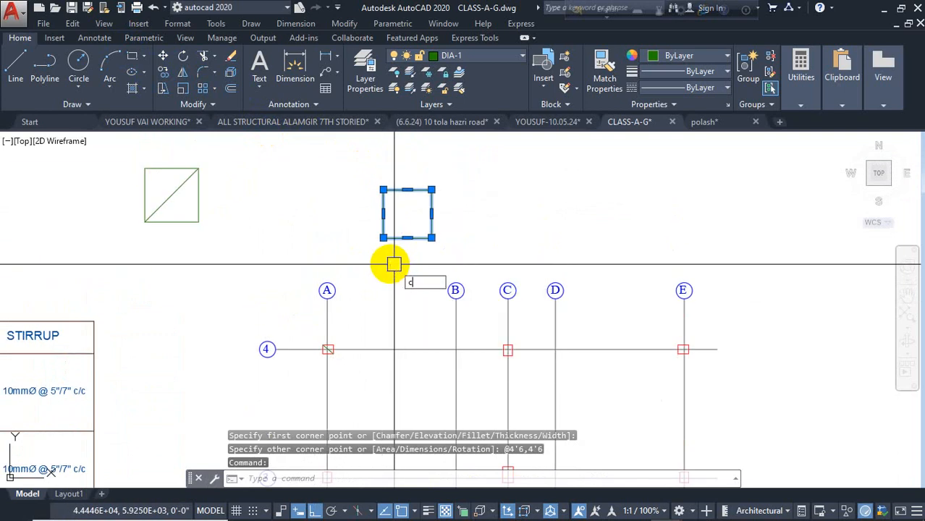
type("o")
key("Return")
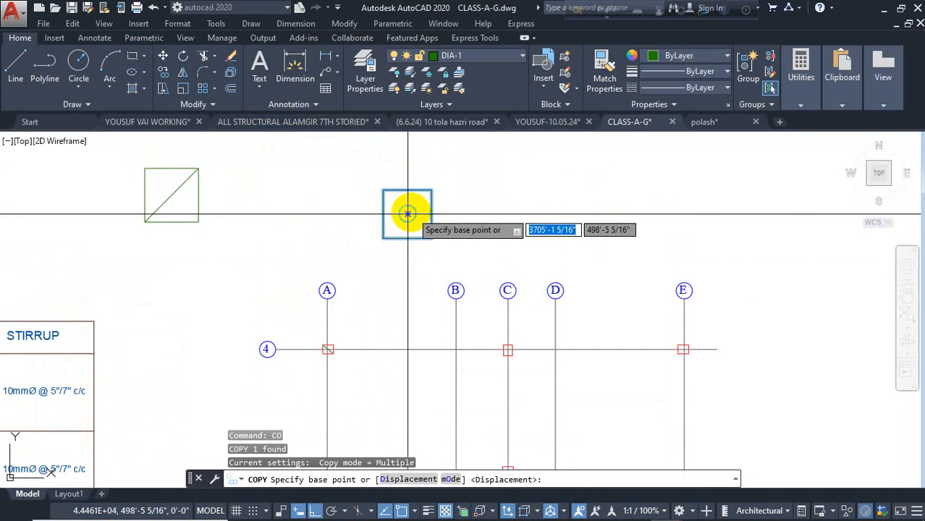
left_click(408, 213)
scroll(328, 350, "up", 5)
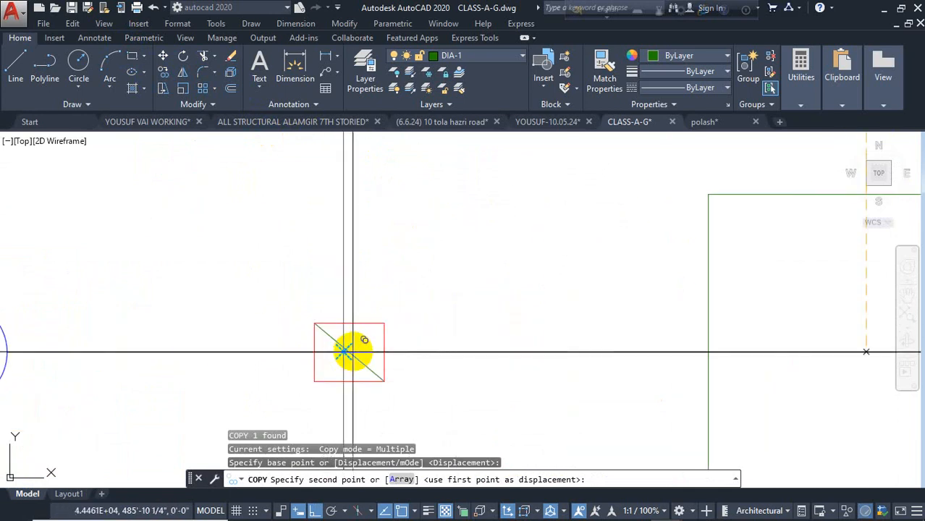
left_click(354, 352)
scroll(258, 300, "down", 5)
scroll(797, 290, "up", 3)
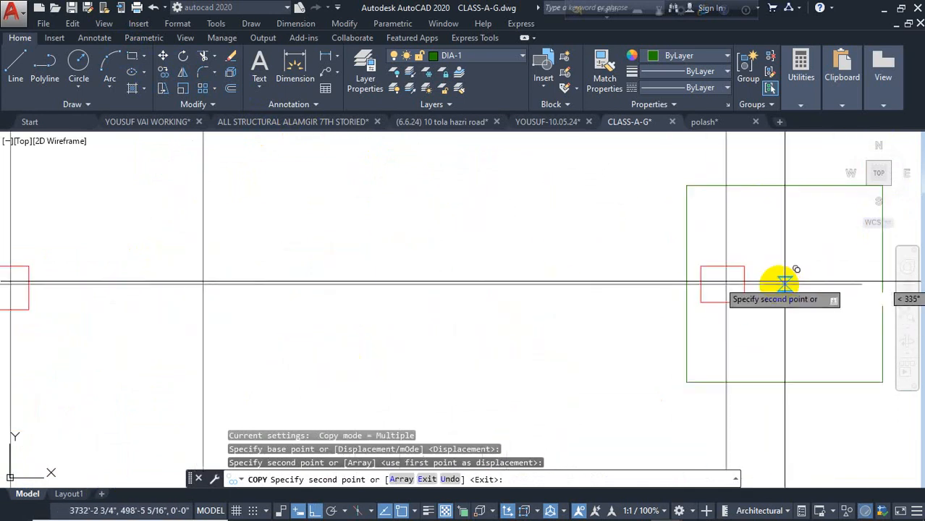
left_click(724, 284)
Step: Place further copies of the 4'6" footing on the columns at E1 and A1 and end the copying
scroll(724, 284, "down", 5)
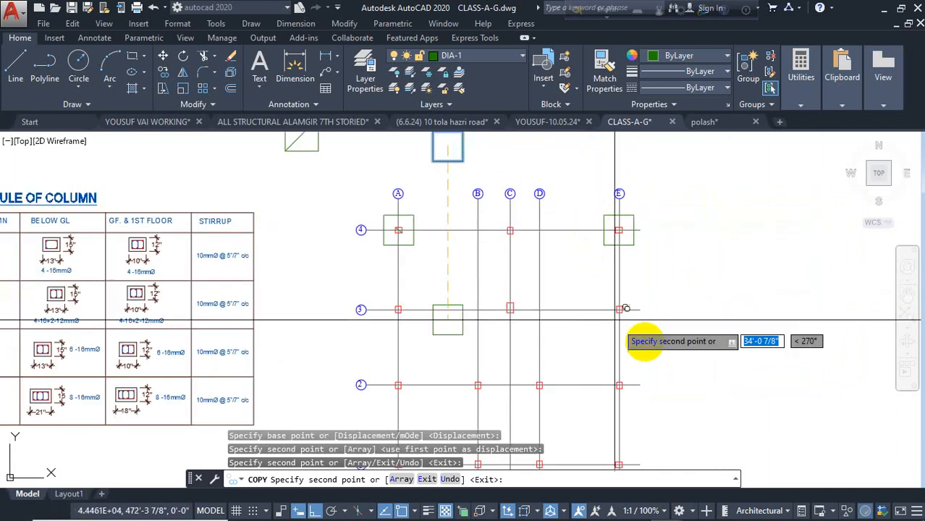
middle_click_drag(652, 338, 655, 178)
scroll(617, 314, "up", 7)
scroll(646, 279, "up", 3)
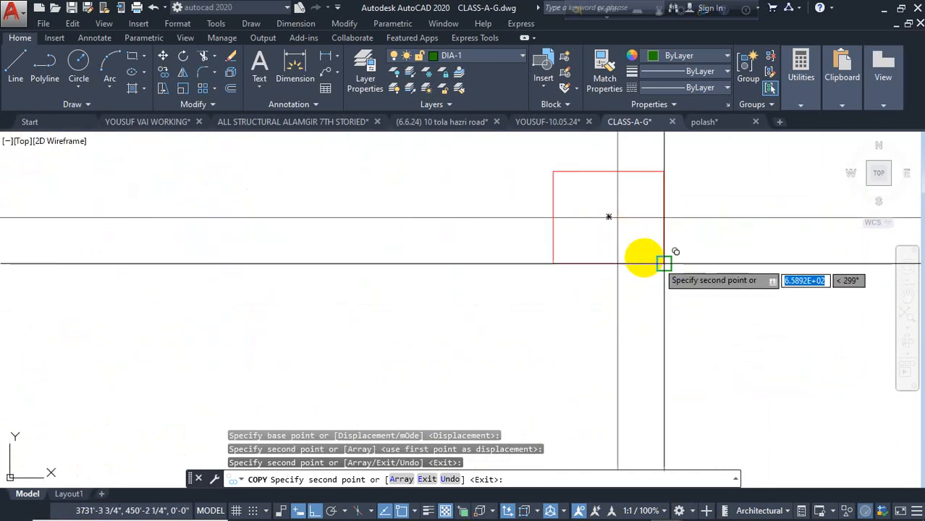
left_click(664, 264)
scroll(754, 242, "down", 8)
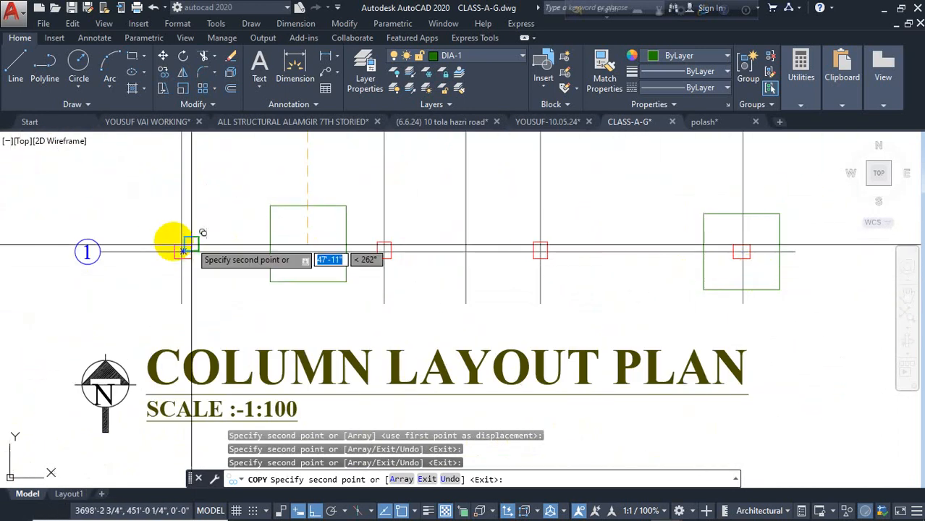
scroll(185, 248, "up", 6)
scroll(237, 294, "down", 2)
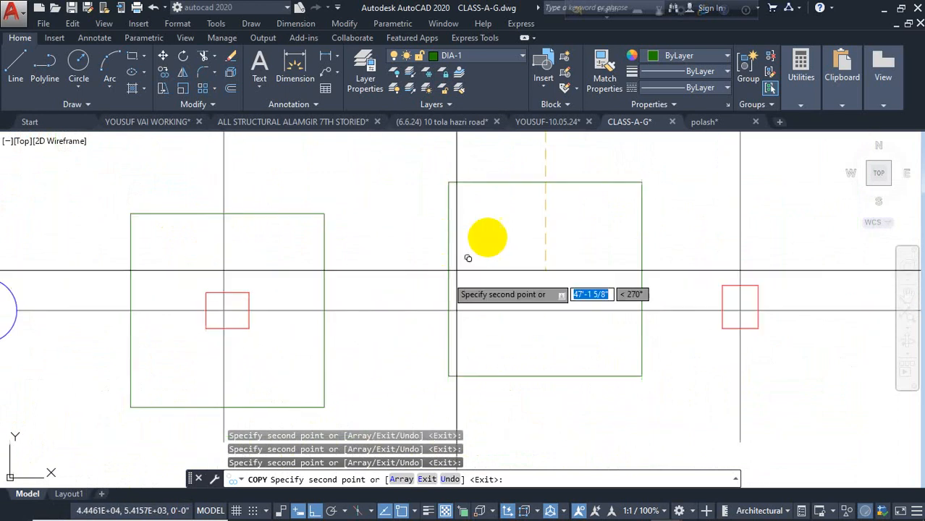
scroll(457, 271, "down", 6)
key("Escape")
Step: Draw a 5'6" by 5'6" rectangle in the empty space beside grid line E
scroll(552, 294, "up", 3)
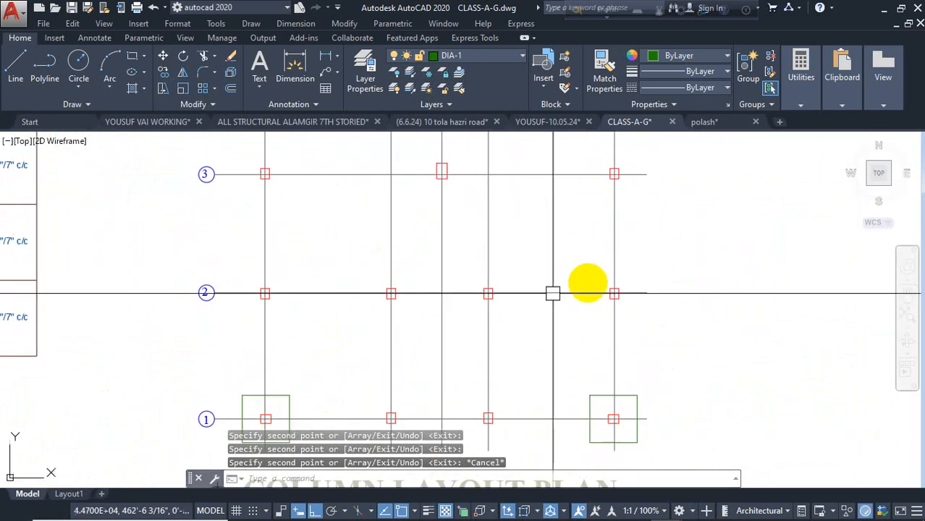
scroll(537, 355, "down", 2)
middle_click_drag(637, 281, 559, 320)
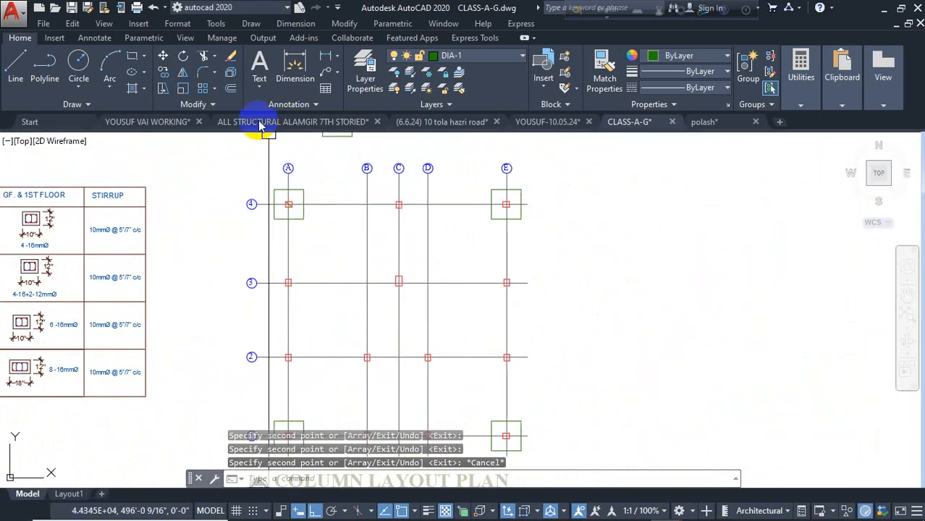
left_click(611, 276)
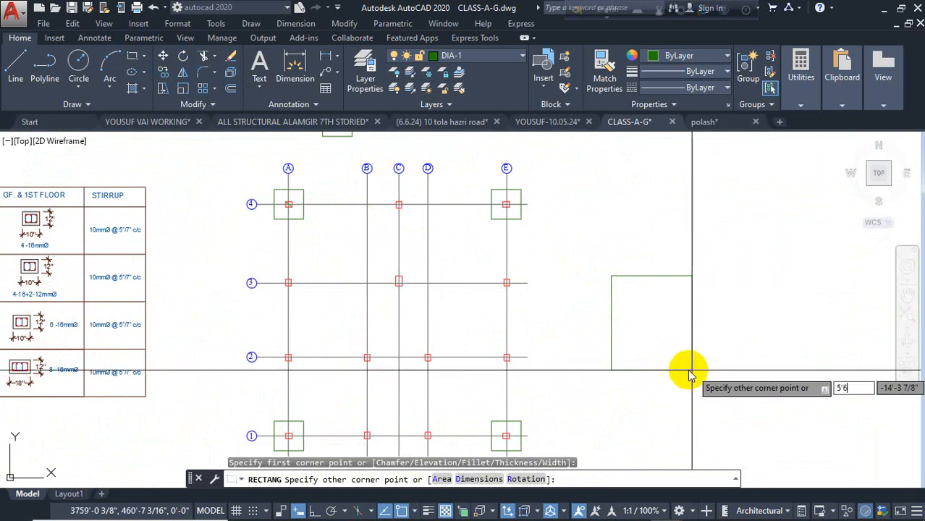
key("Tab")
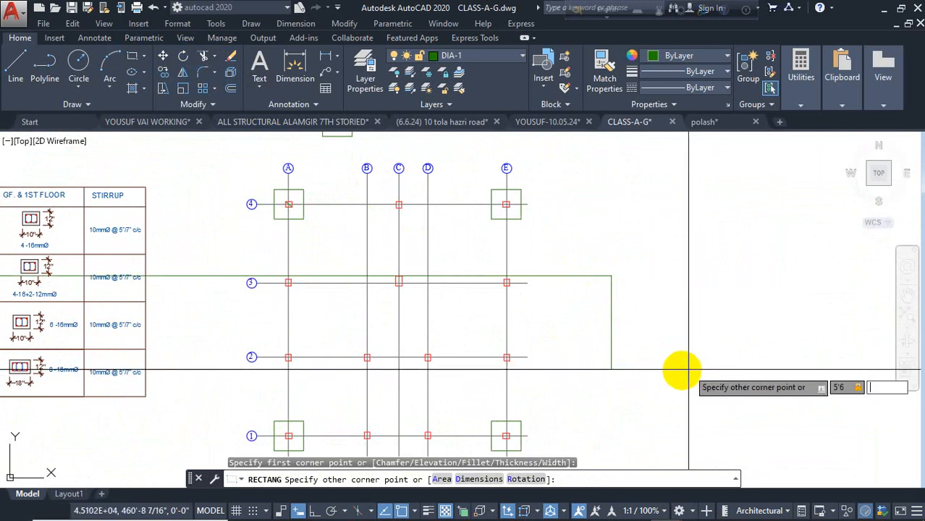
key("Return")
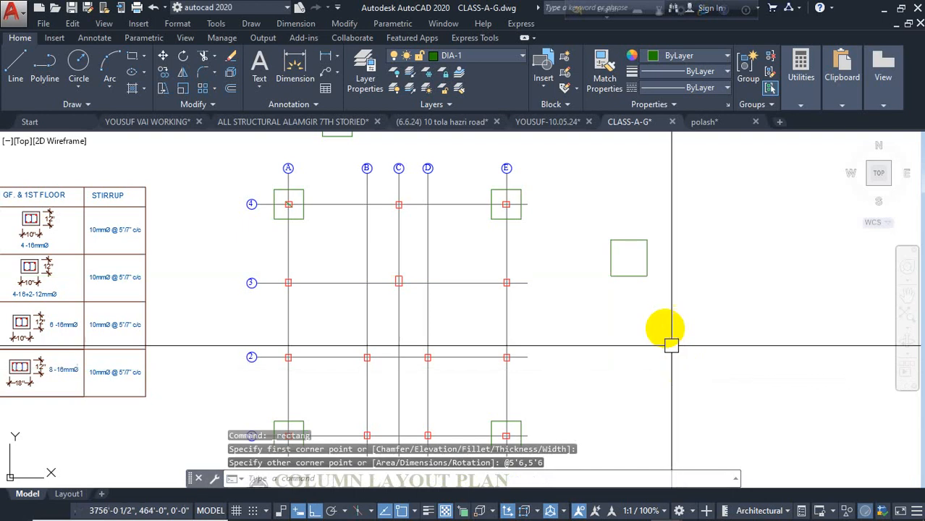
Step: Copy the 5'6" footing square by its centre onto the columns at E3 and E2
left_click(626, 277)
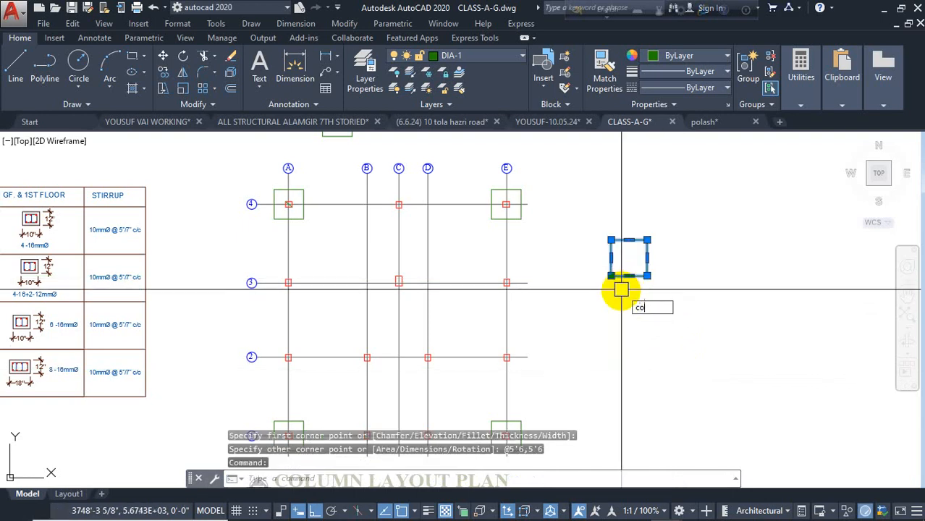
type("co")
key("Return")
left_click(629, 258)
scroll(583, 264, "up", 6)
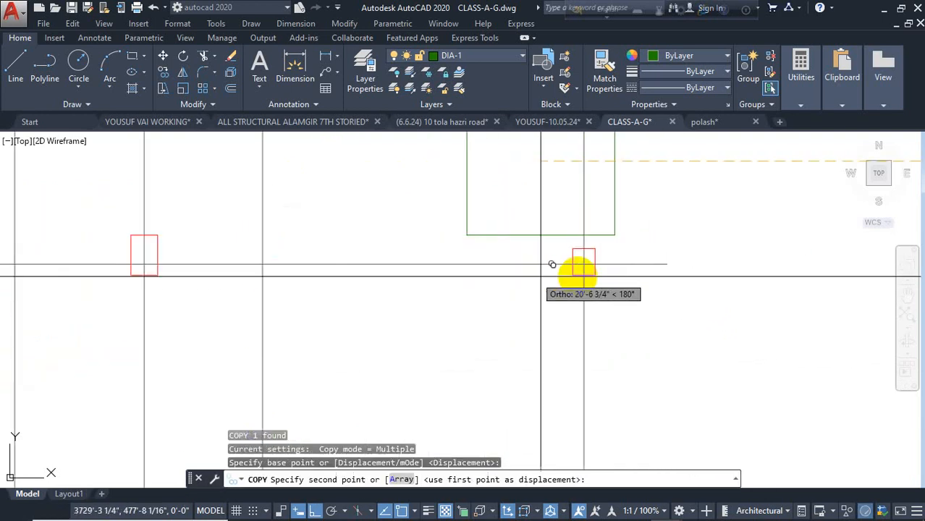
left_click(576, 266)
scroll(646, 378, "down", 4)
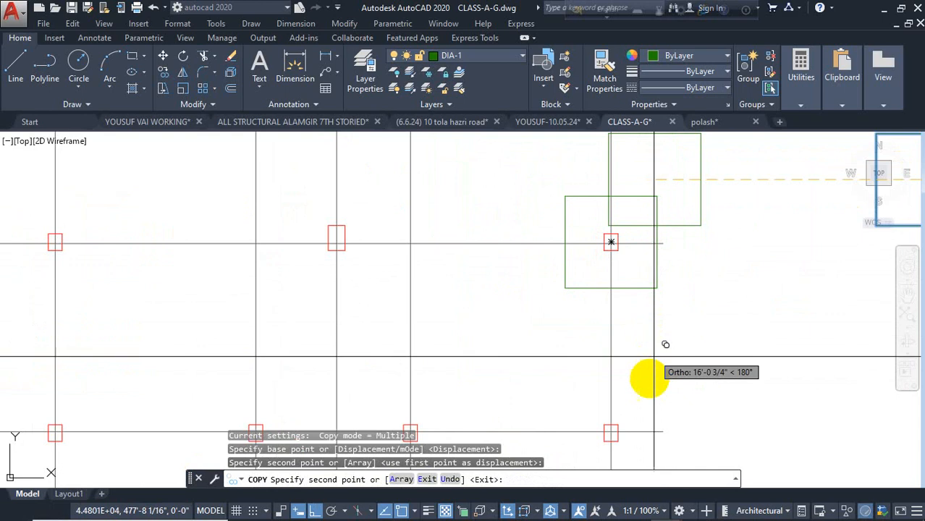
scroll(616, 319, "up", 4)
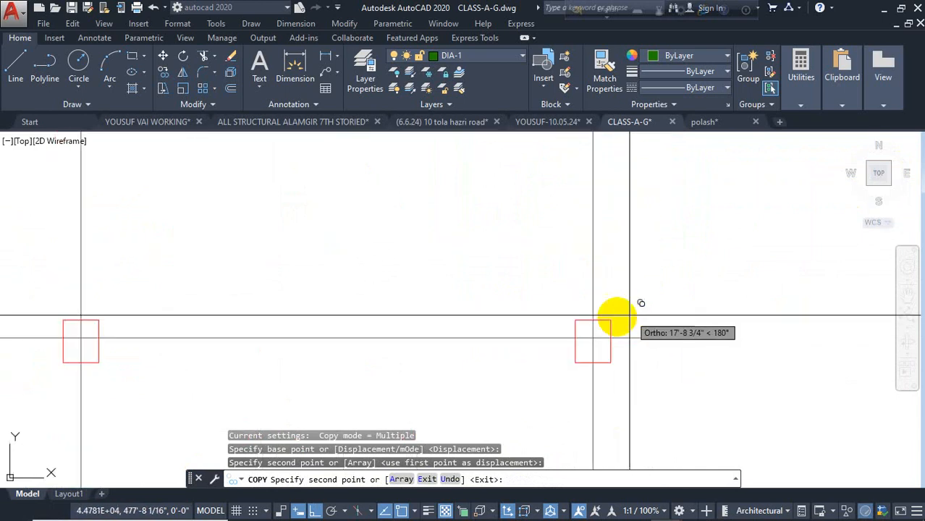
left_click(593, 338)
Step: Place copies of the 5'6" footing on the columns at A2 and A3
scroll(781, 235, "down", 5)
scroll(395, 261, "up", 8)
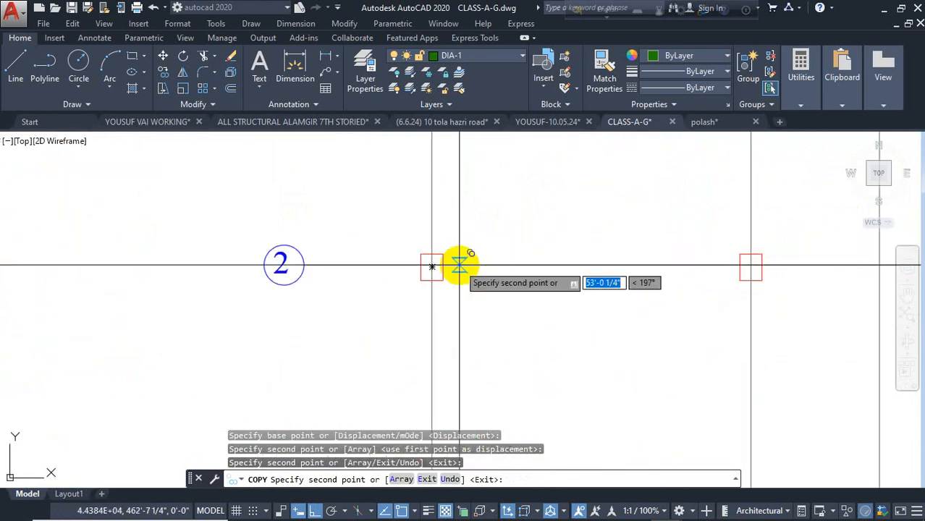
left_click(410, 264)
scroll(427, 238, "down", 5)
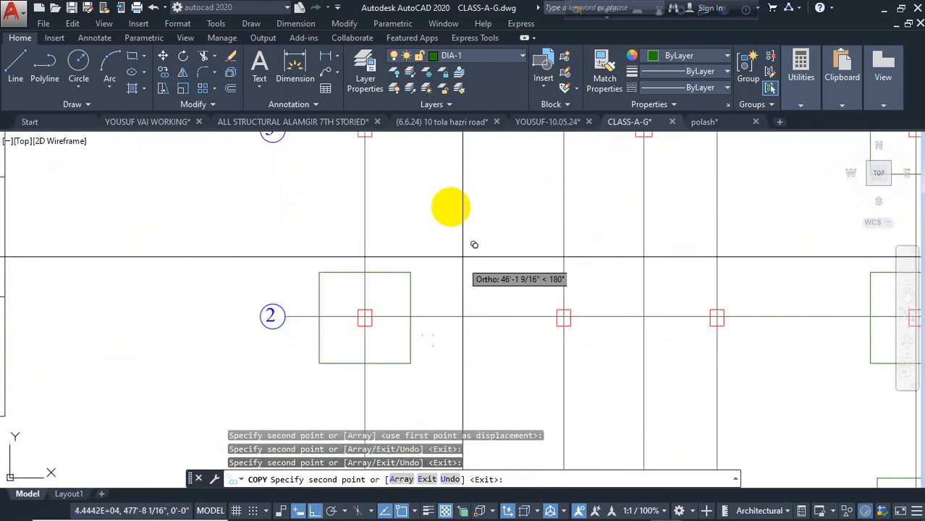
scroll(384, 310, "up", 8)
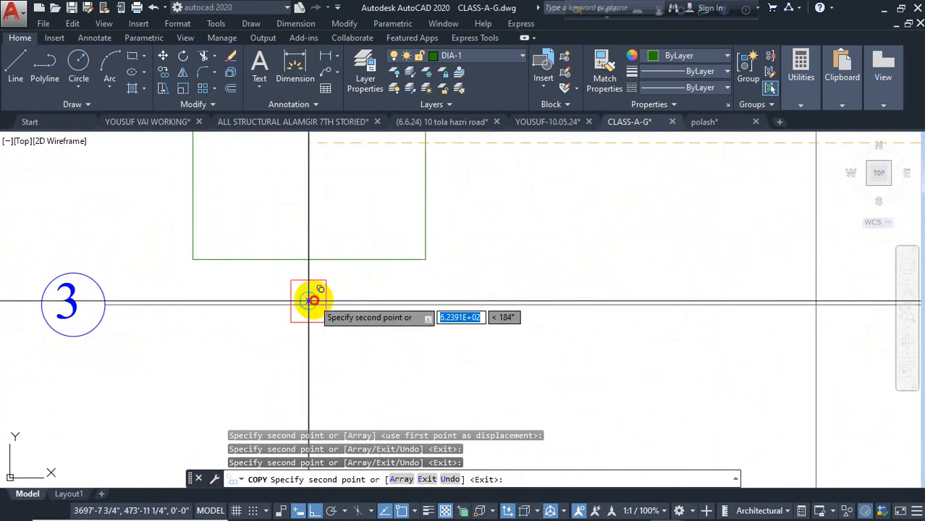
left_click(309, 301)
Step: Place copies of the 5'6" footing on the columns at D1 and B1 and end the copying
scroll(311, 300, "down", 5)
scroll(572, 275, "down", 5)
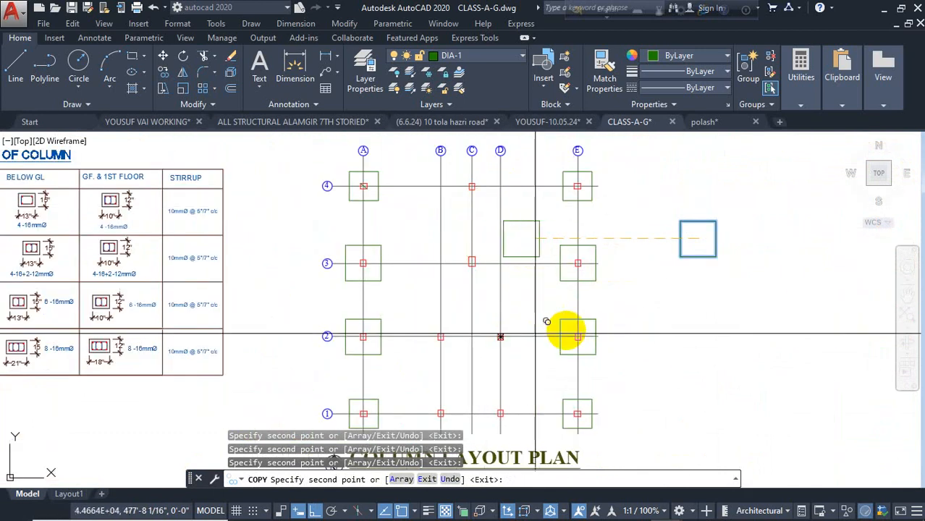
scroll(510, 398, "up", 8)
scroll(499, 420, "up", 5)
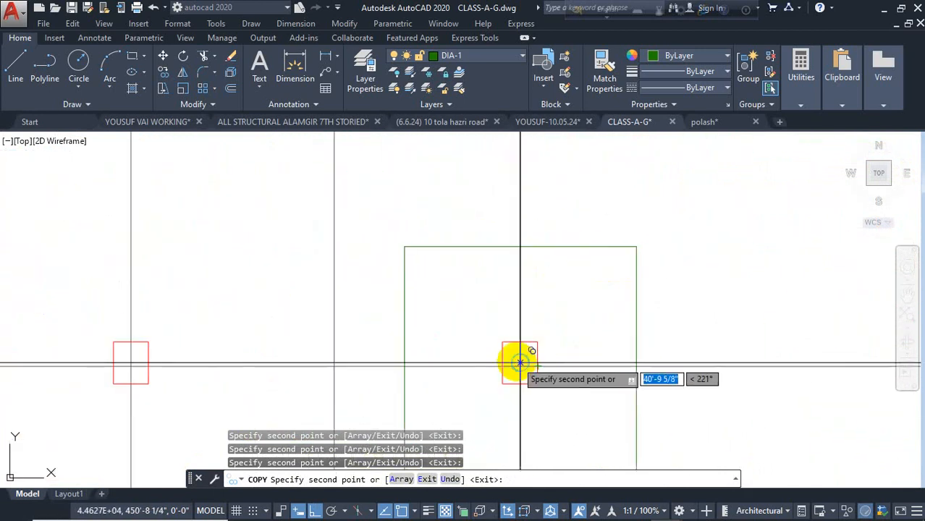
scroll(129, 361, "down", 5)
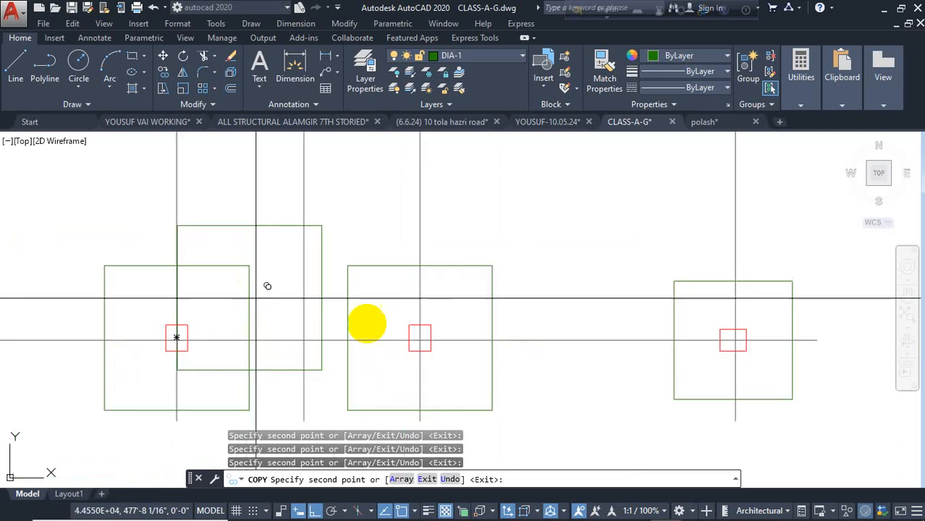
scroll(492, 251, "down", 3)
key("Escape")
Step: Erase the spare footing squares outside the column grid, including the square with the diagonal line
middle_click_drag(454, 260, 514, 316)
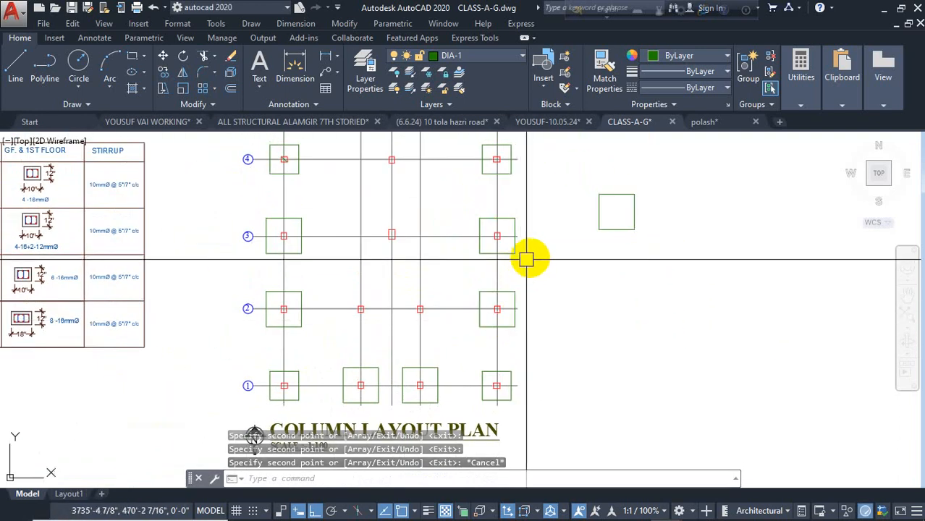
middle_click_drag(484, 243, 499, 297)
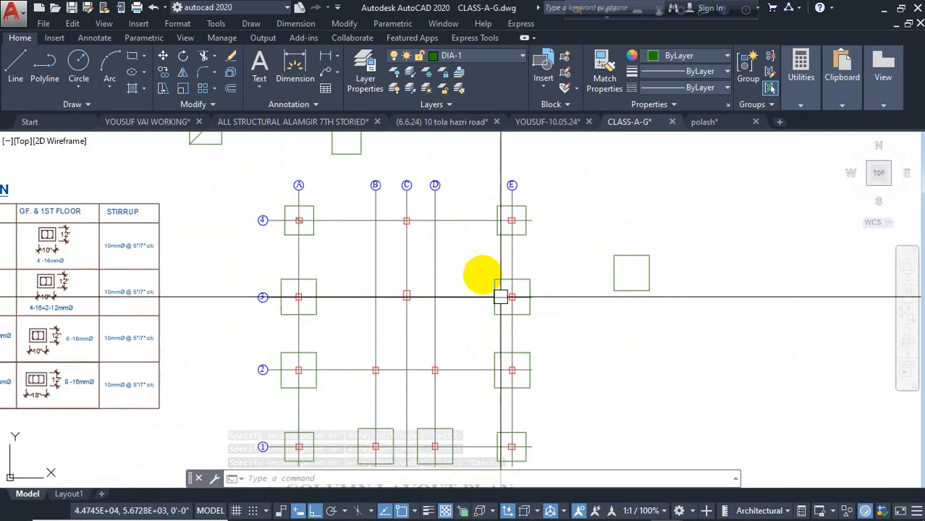
middle_click_drag(420, 252, 447, 173)
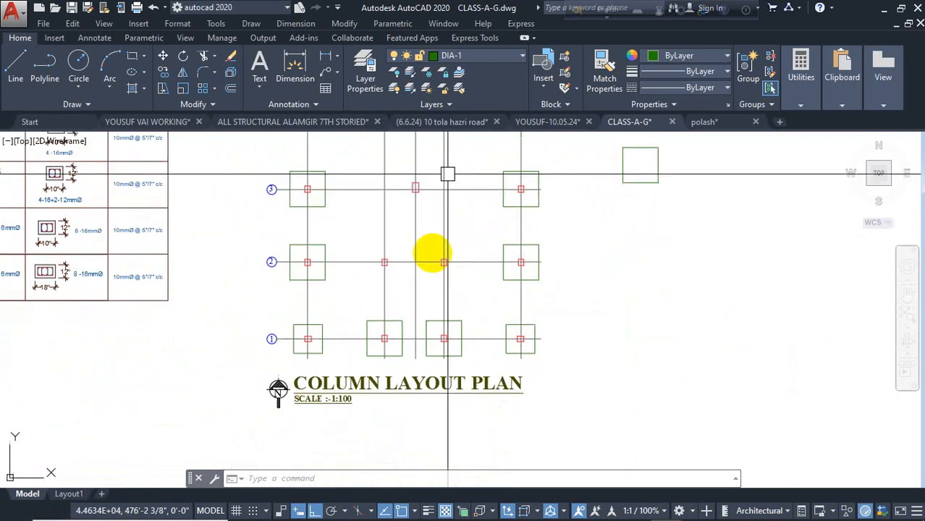
middle_click_drag(441, 293, 438, 399)
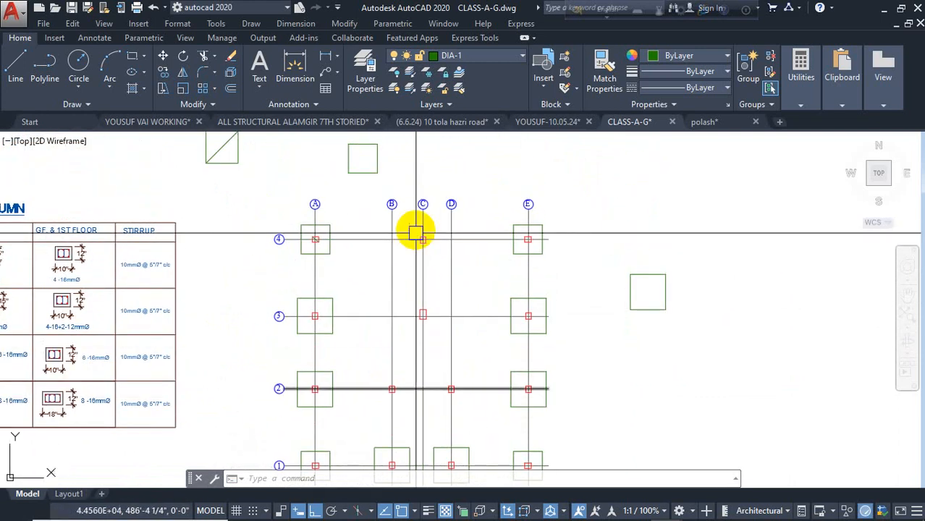
scroll(434, 227, "up", 2)
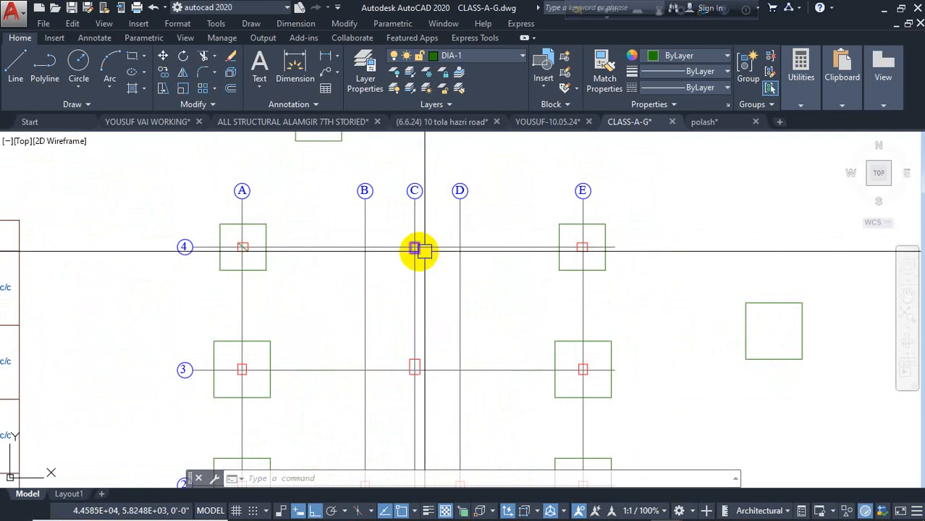
scroll(420, 249, "down", 2)
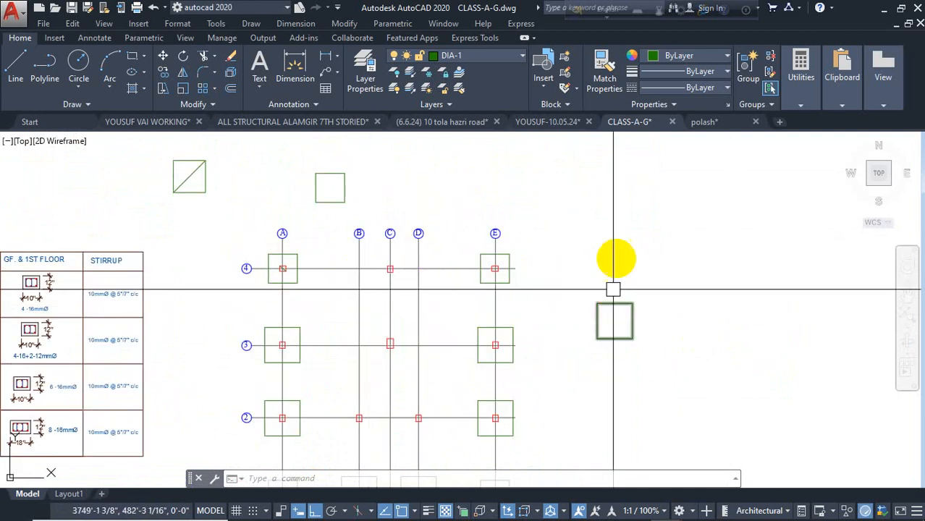
left_click(626, 307)
left_click(359, 157)
left_click(186, 179)
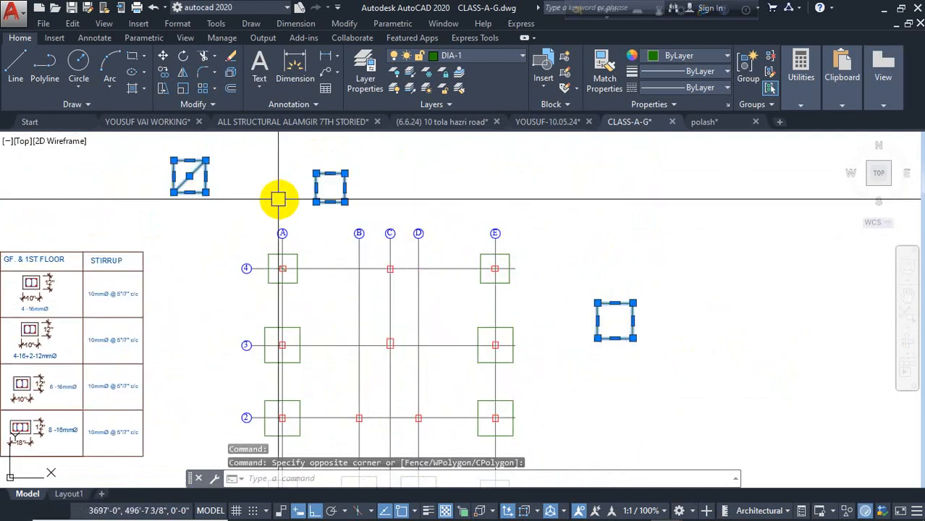
key("Delete")
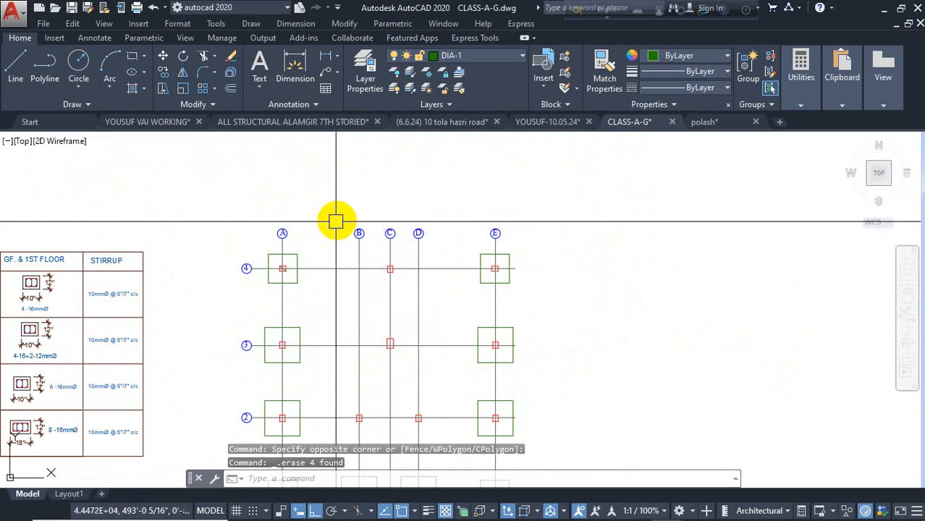
Step: Draw a 6' by 6' rectangle in the empty space above the column grid and select it
type("re")
key("Return")
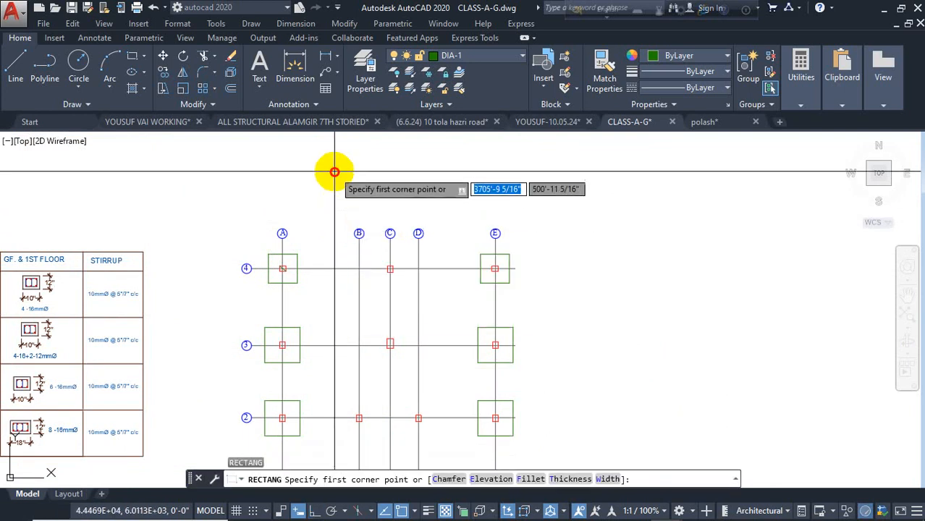
left_click(335, 171)
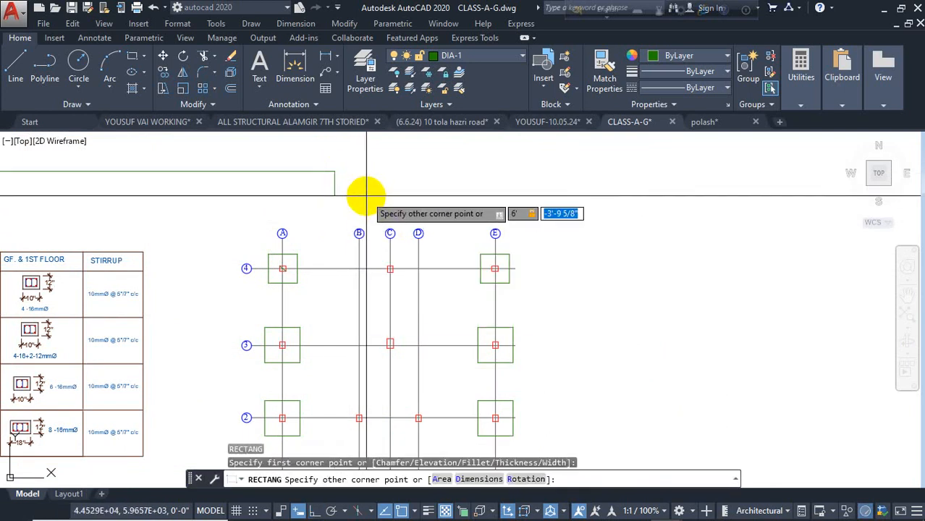
type("'")
key("Return")
left_click(352, 173)
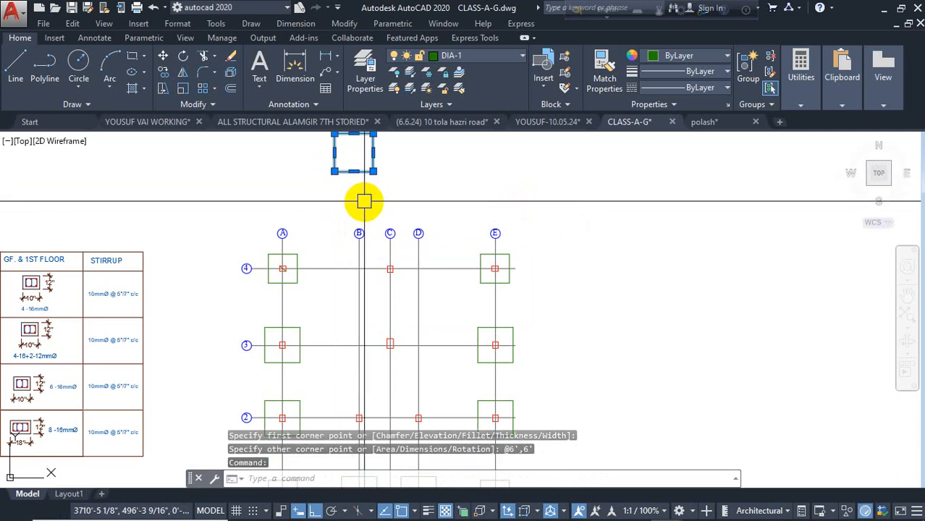
Step: Copy the 6' square from its centre onto the column at C4 and end the copying
type("co")
key("Return")
scroll(367, 208, "down", 1)
left_click(337, 166)
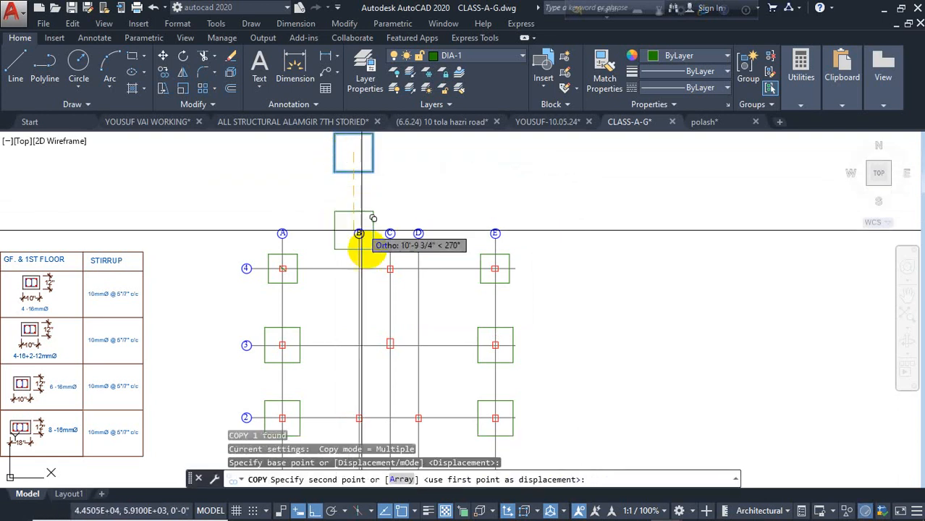
scroll(405, 281, "up", 3)
scroll(411, 277, "up", 4)
left_click(388, 274)
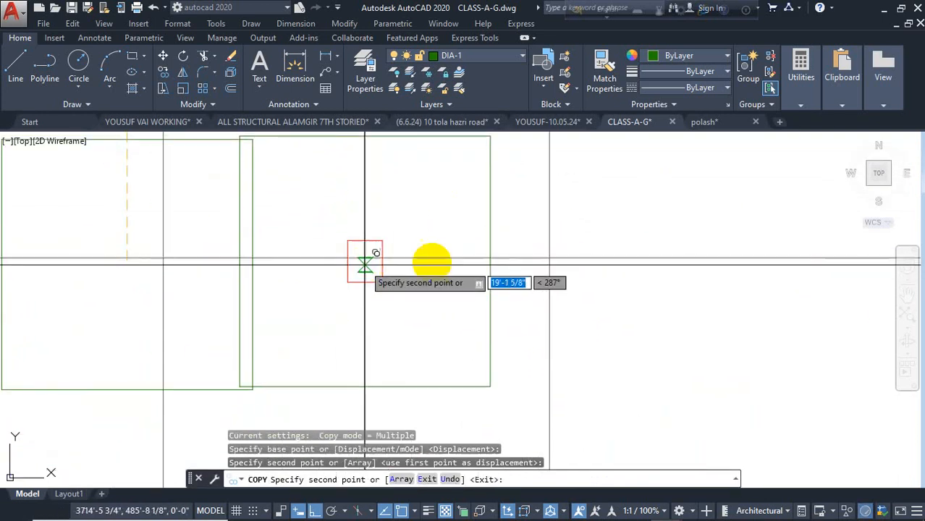
scroll(362, 264, "down", 4)
key("Escape")
scroll(269, 279, "down", 4)
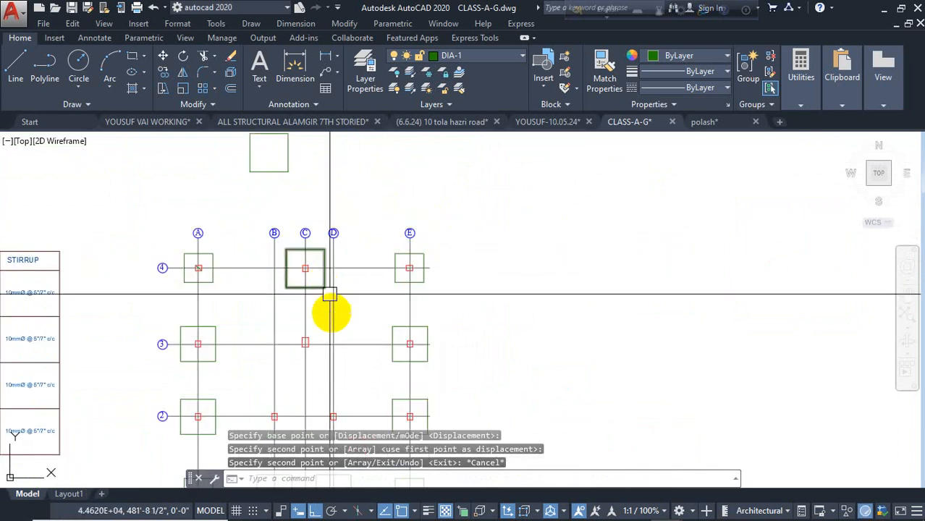
Step: Erase the spare 6' square above the column grid
mouse_move(331, 306)
middle_mouse_down()
mouse_move(386, 237)
mouse_move(383, 226)
middle_mouse_up()
scroll(255, 276, "down", 2)
middle_click_drag(404, 269, 412, 330)
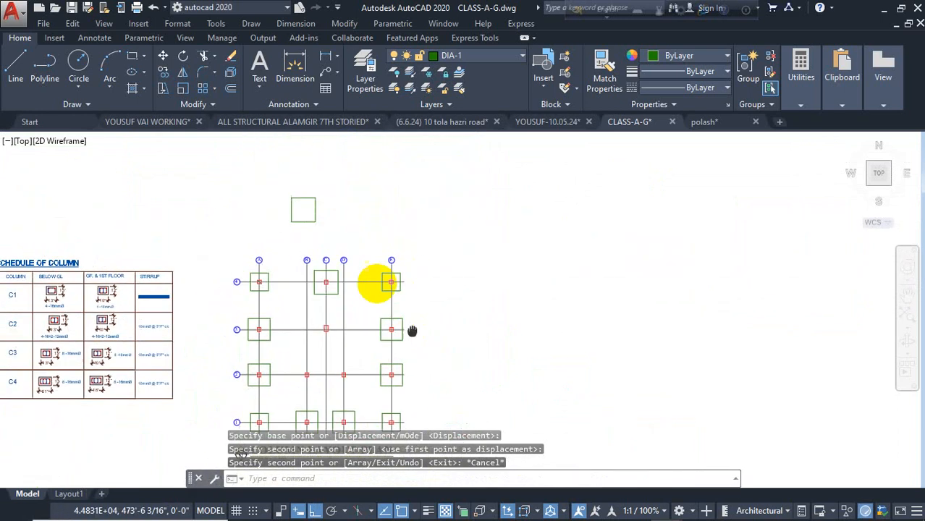
left_click(308, 210)
left_click(281, 227)
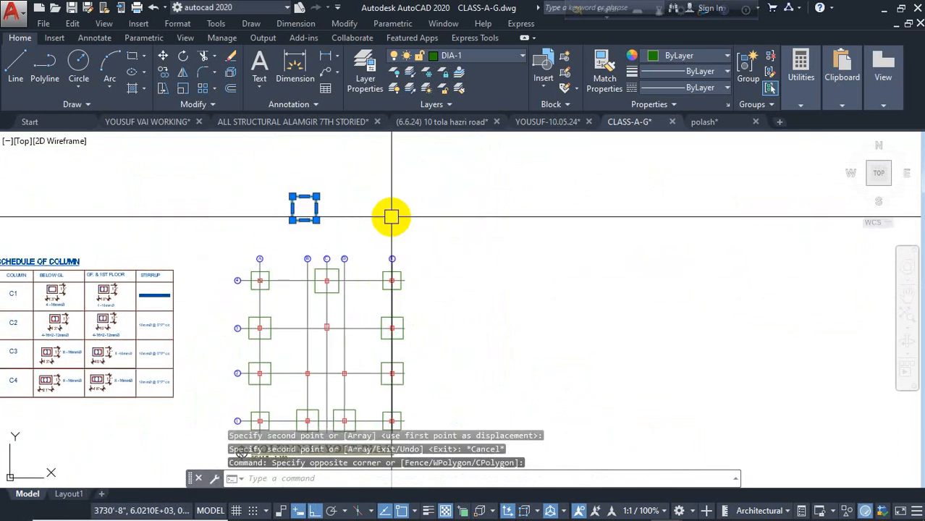
key("Delete")
Step: Draw a 7'6" by 7'6" rectangle in the empty space beside the column grid, beyond grid line E
scroll(378, 208, "up", 4)
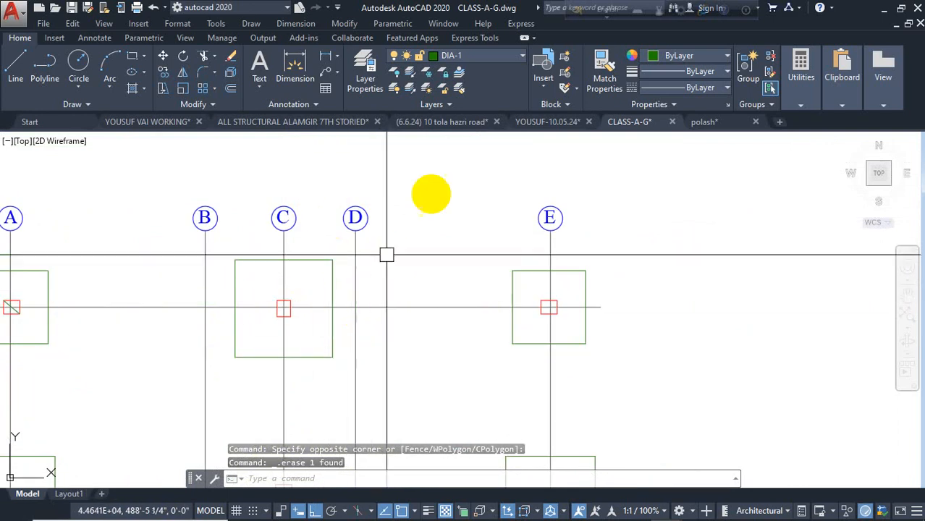
scroll(441, 290, "down", 3)
middle_click_drag(448, 294, 440, 208)
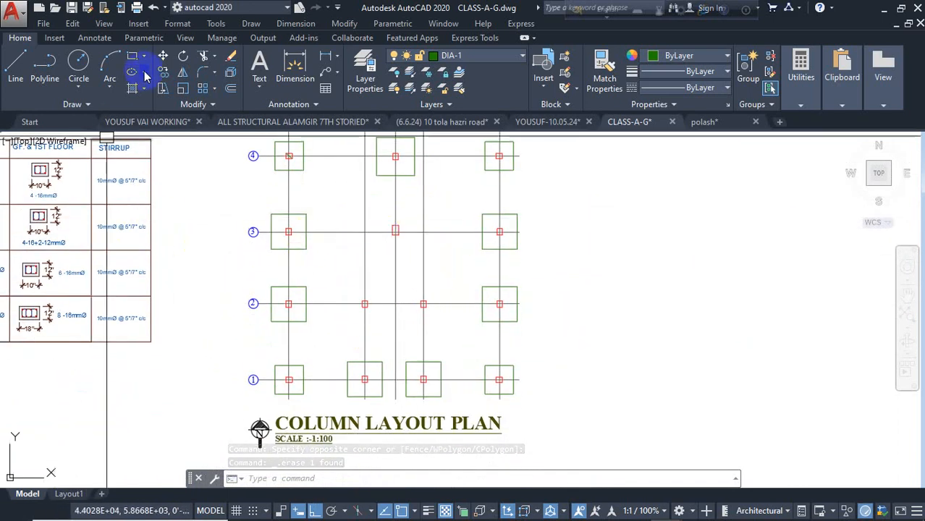
left_click(131, 58)
left_click(580, 222)
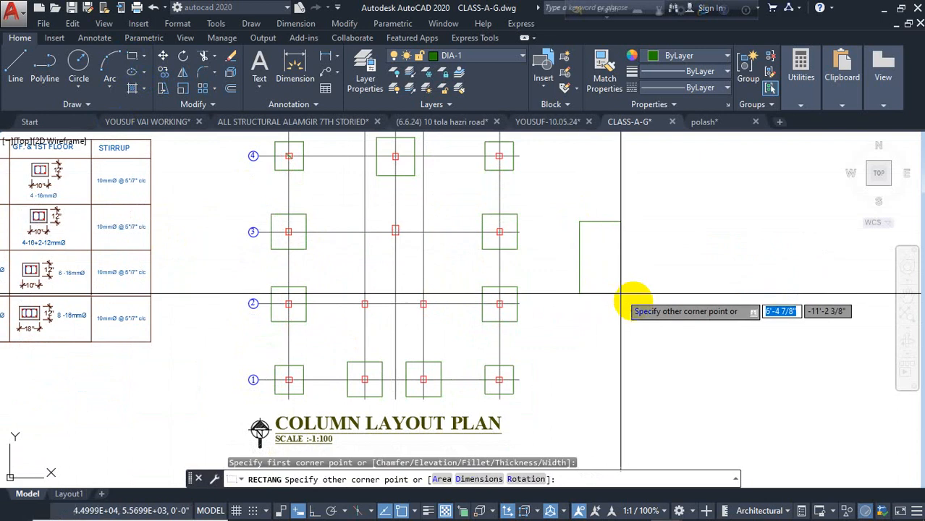
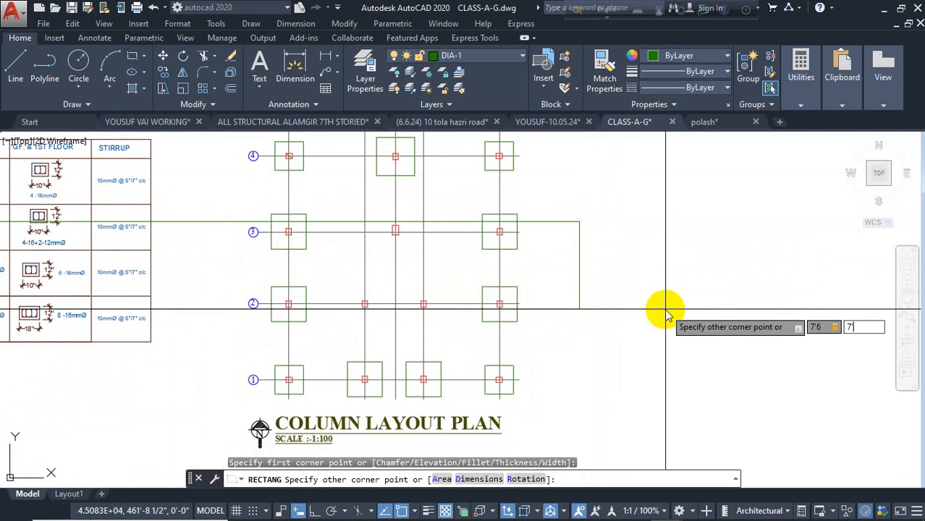
key("Return")
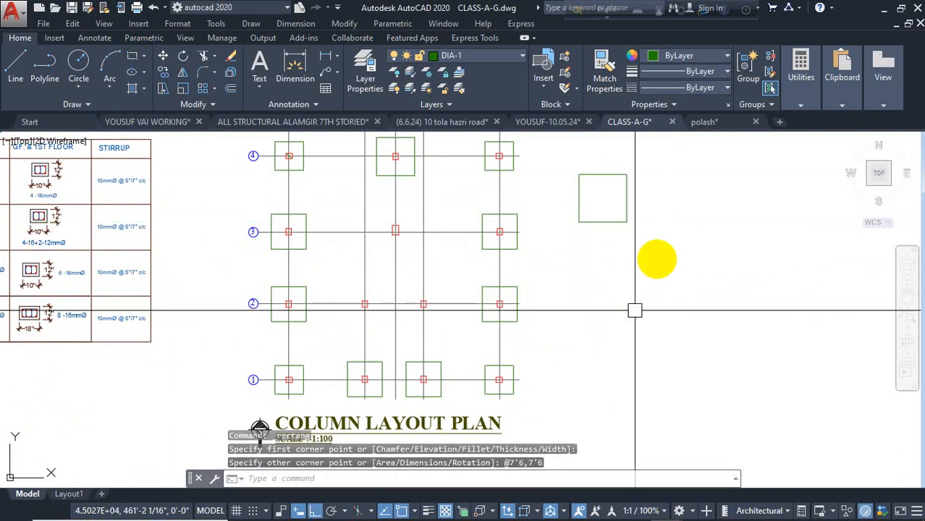
Step: Copy the 7'6" square from its centre onto the column at C3
left_click(615, 221)
type("co")
key("Return")
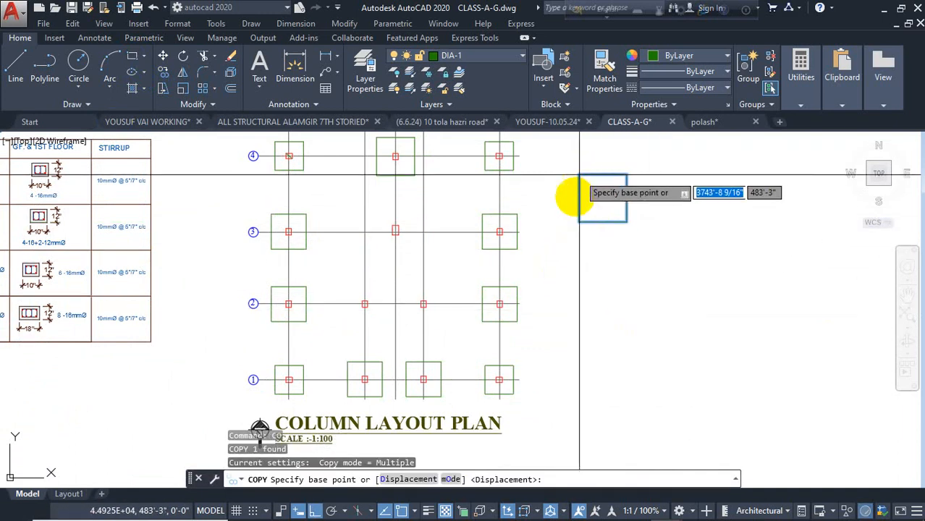
left_click(598, 197)
scroll(402, 226, "up", 5)
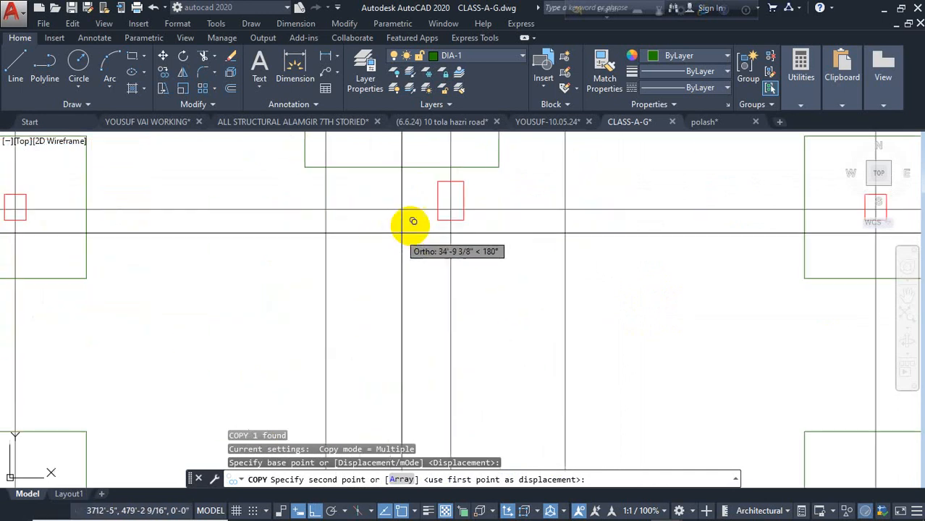
left_click(452, 199)
scroll(453, 199, "down", 5)
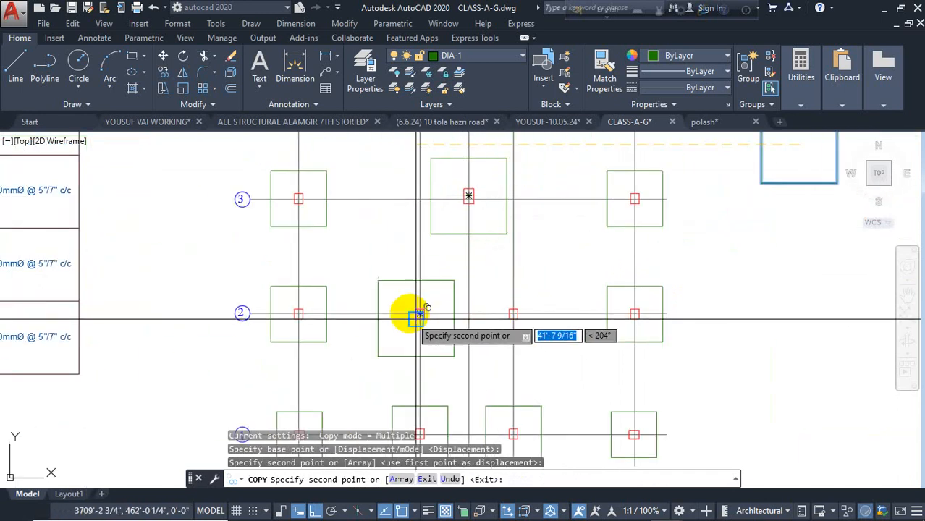
Step: Place copies of the 7'6" footing on the columns at B2 and D2 and end the copying
scroll(420, 318, "up", 5)
left_click(468, 308)
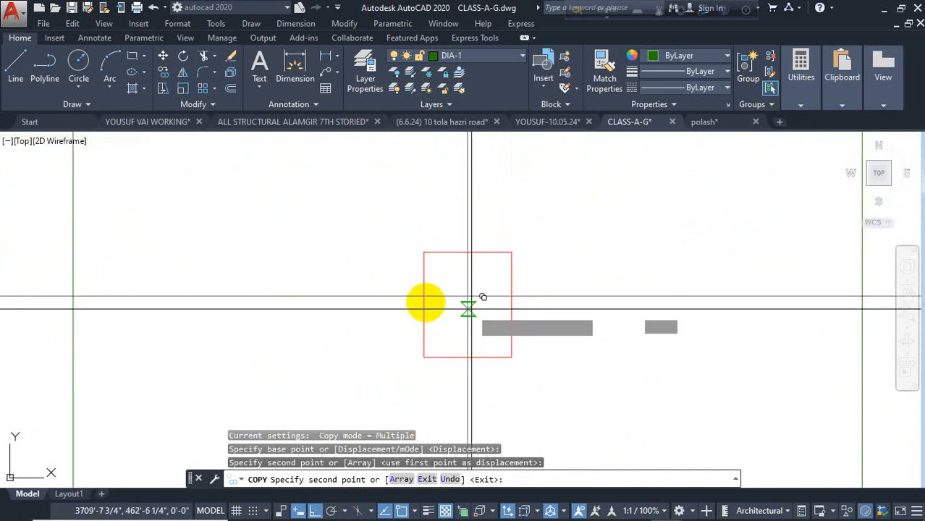
scroll(338, 326, "down", 4)
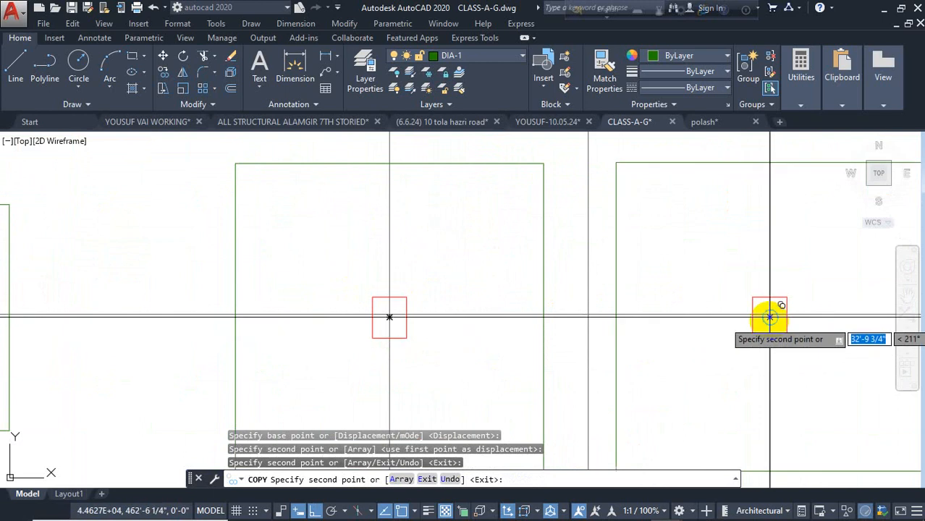
left_click(769, 319)
scroll(434, 325, "down", 5)
key("Escape")
scroll(333, 351, "down", 6)
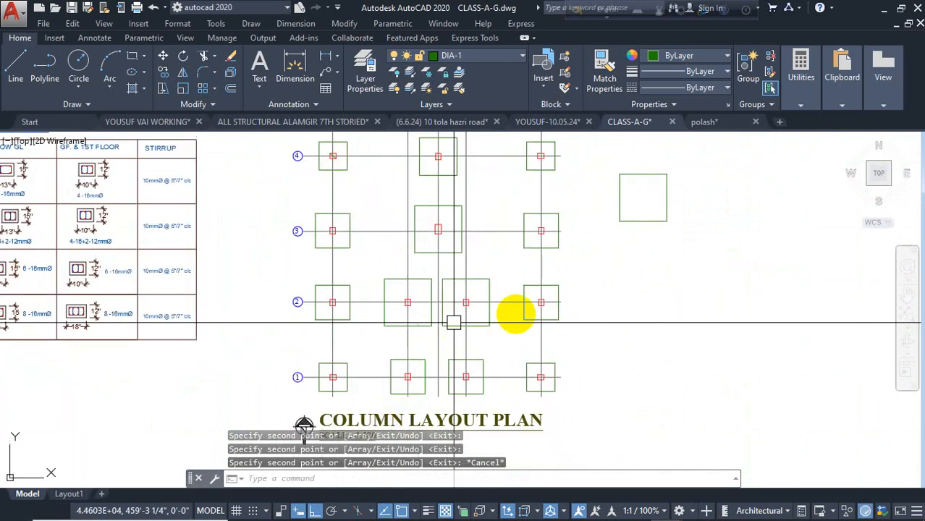
Step: Erase the spare 7'6" square beside the column grid
left_click(584, 275)
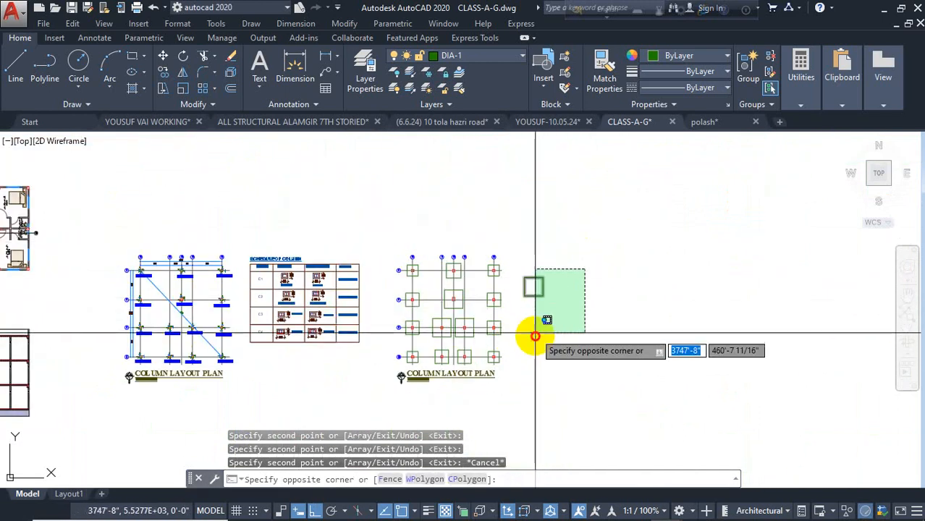
left_click(540, 331)
key("Delete")
scroll(463, 341, "up", 3)
scroll(327, 221, "up", 5)
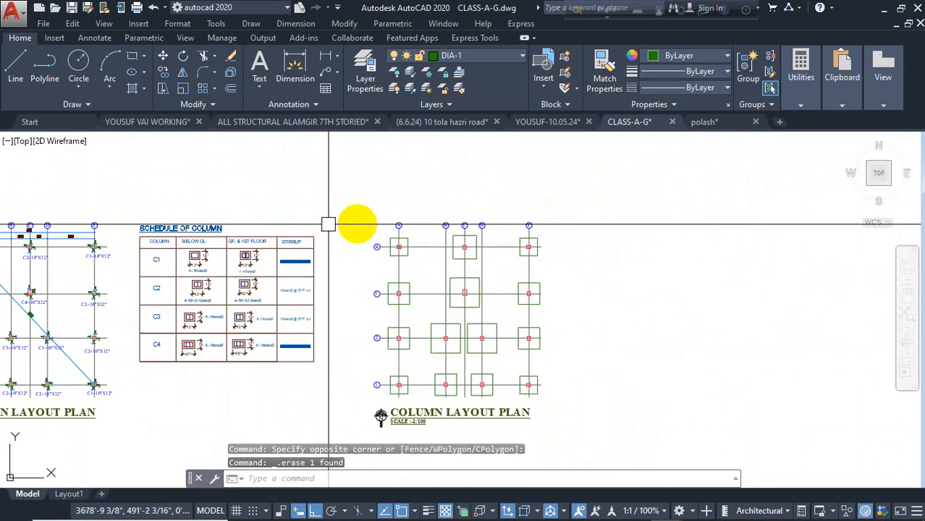
left_click(294, 65)
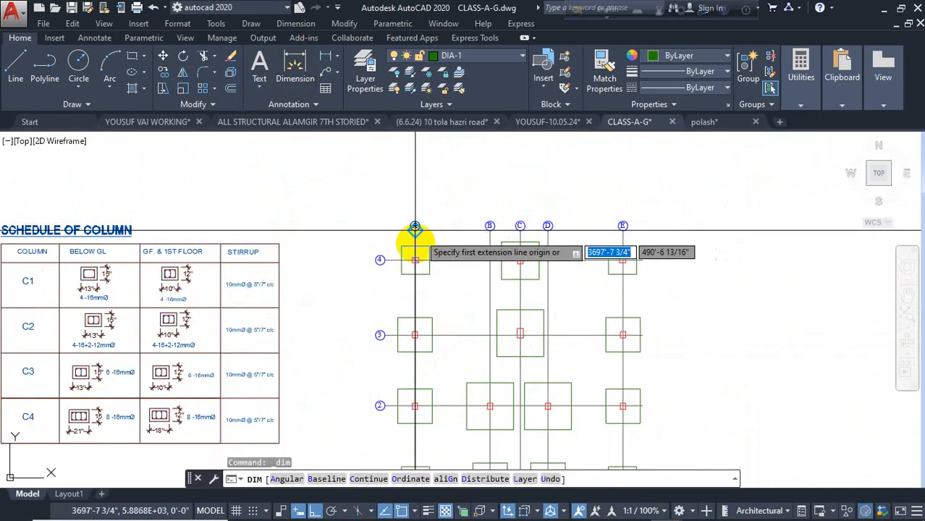
scroll(413, 235, "up", 4)
left_click(354, 249)
left_click(410, 249)
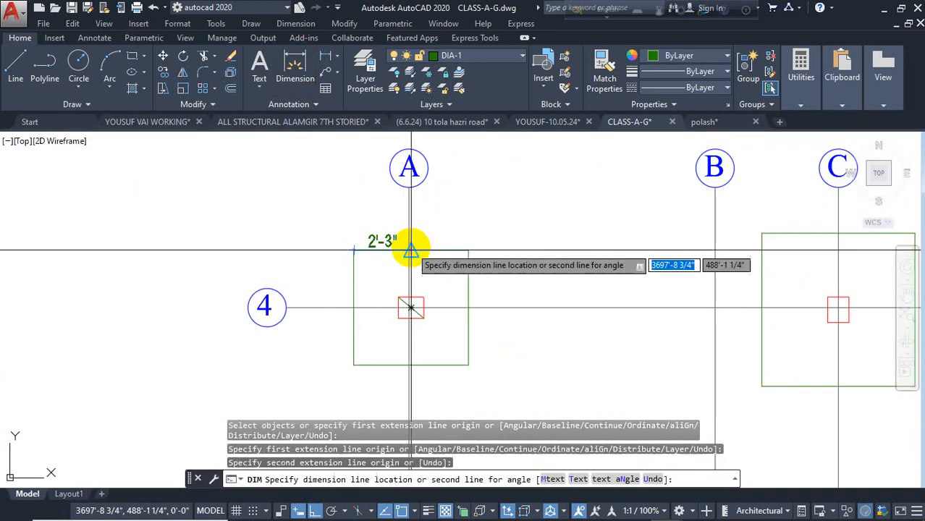
key("space")
Step: Dimension the A4 footing from its left edge to grid line A and from its top edge to grid line 4
key("space")
left_click(354, 250)
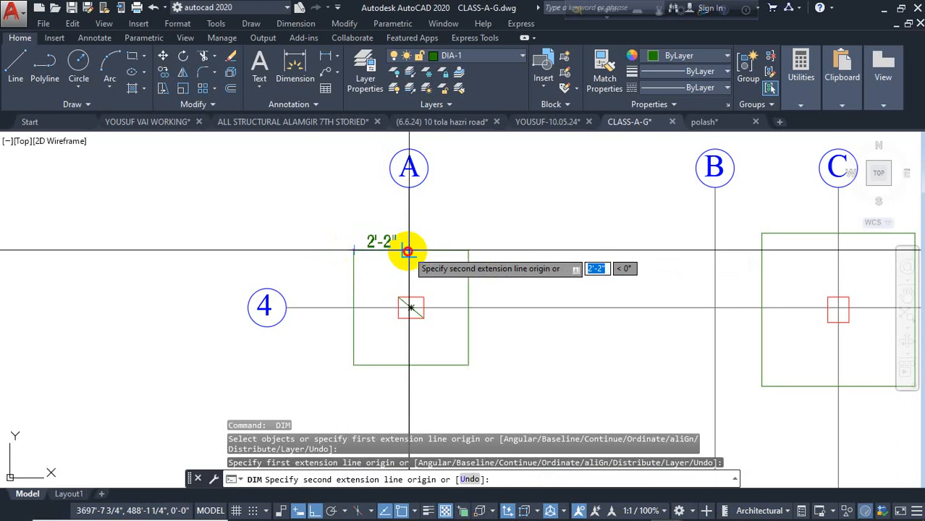
left_click(411, 251)
left_click(411, 233)
left_click(467, 250)
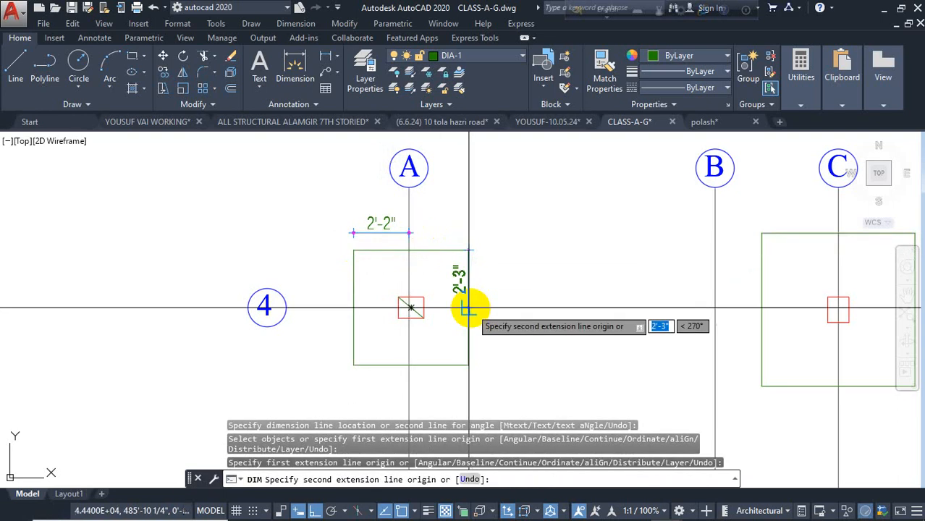
left_click(468, 308)
left_click(499, 282)
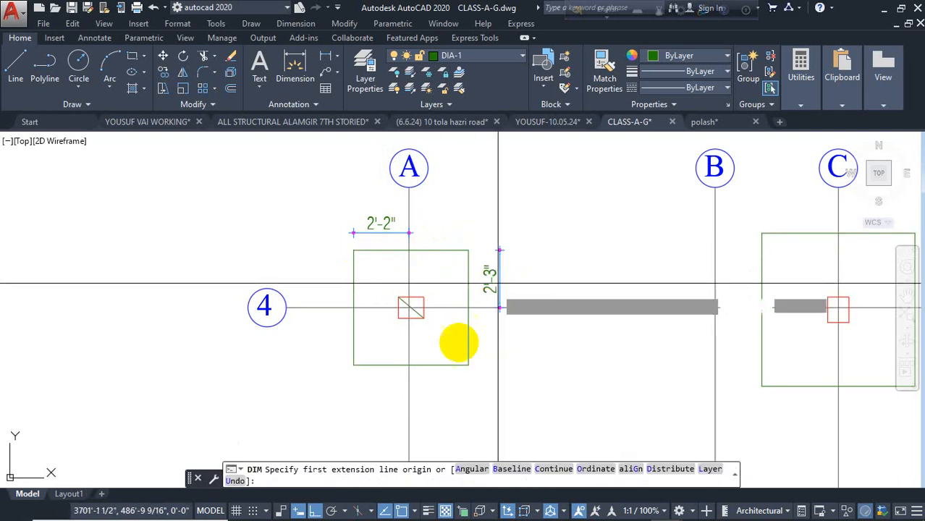
Step: Dimension the A4 footing from grid line A to its right edge and from grid line 4 to its bottom edge
left_click(410, 365)
key("space")
key("space")
left_click(409, 366)
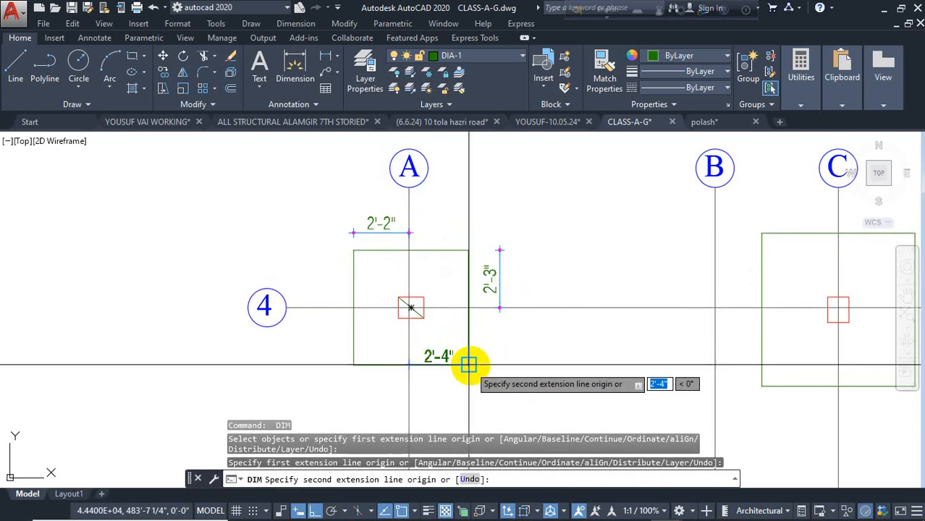
left_click(468, 365)
left_click(442, 382)
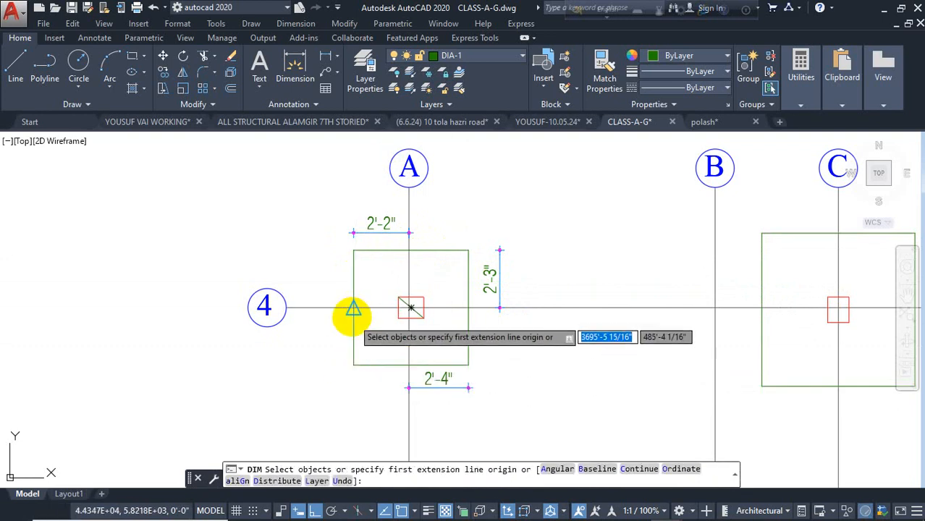
left_click(353, 308)
left_click(351, 363)
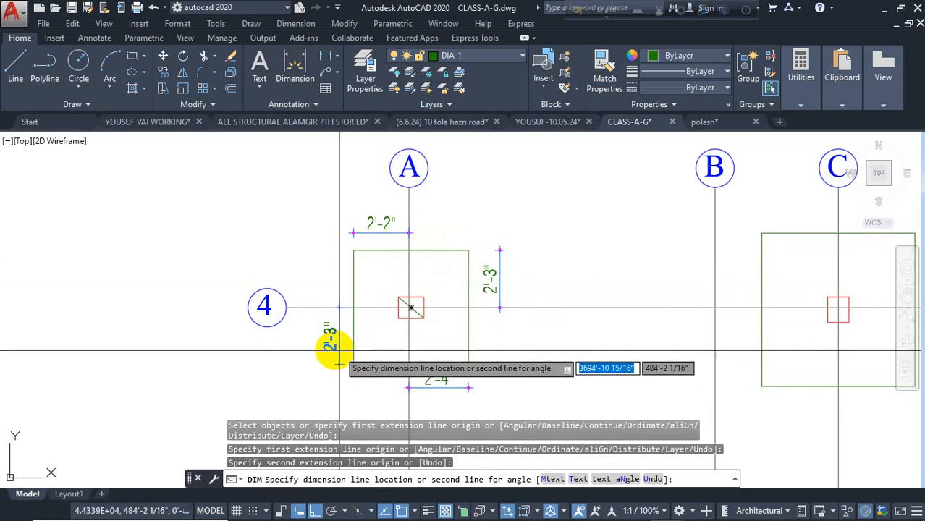
left_click(332, 337)
key("space")
Step: Copy the grid label 4 into the A4 footing and change the copy's text to F1
type("c")
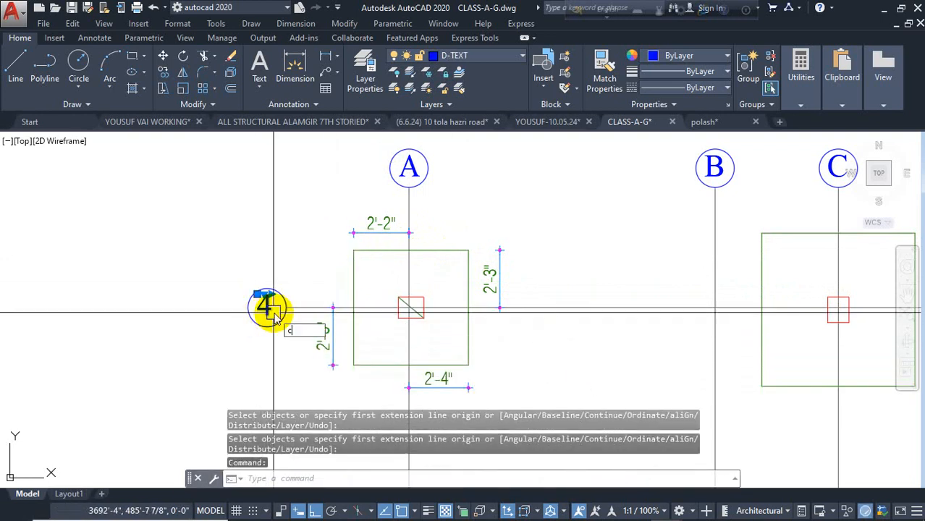
type("o")
key("Return")
left_click(273, 311)
left_click(380, 312)
key("Escape")
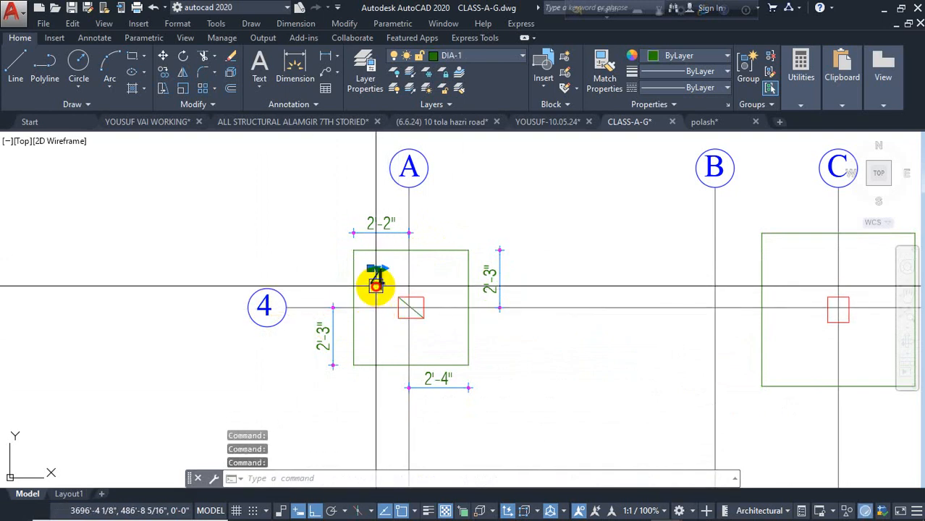
double_click(374, 283)
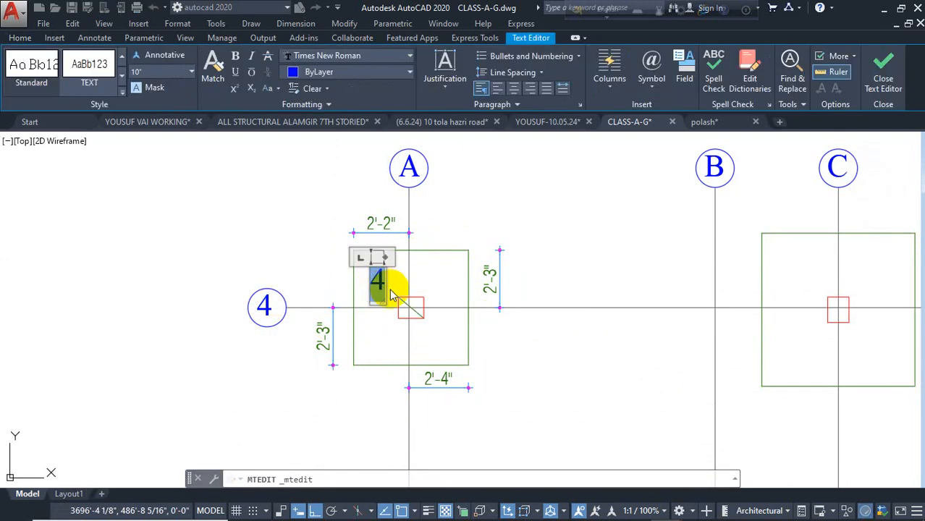
left_click(417, 274)
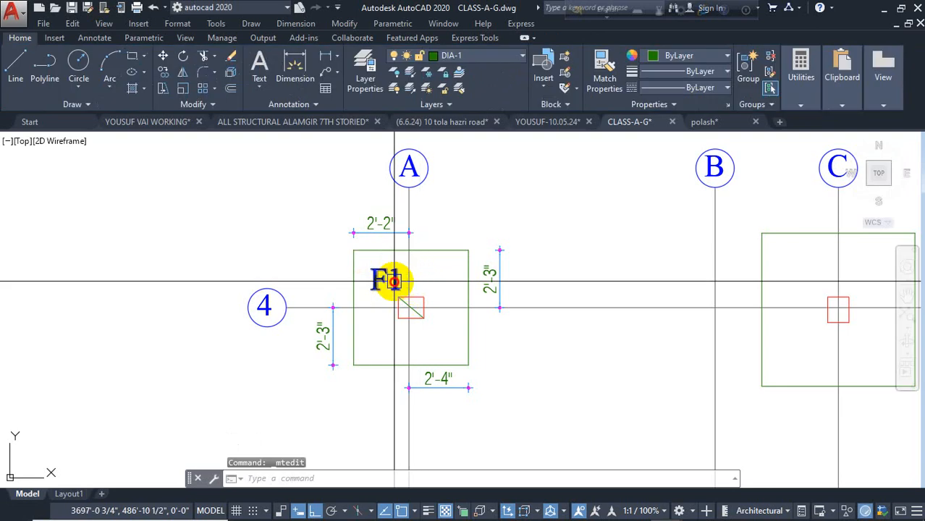
Step: Start copying the F1 label with Ortho off and place a copy in the footing at E4
type("co")
key("Return")
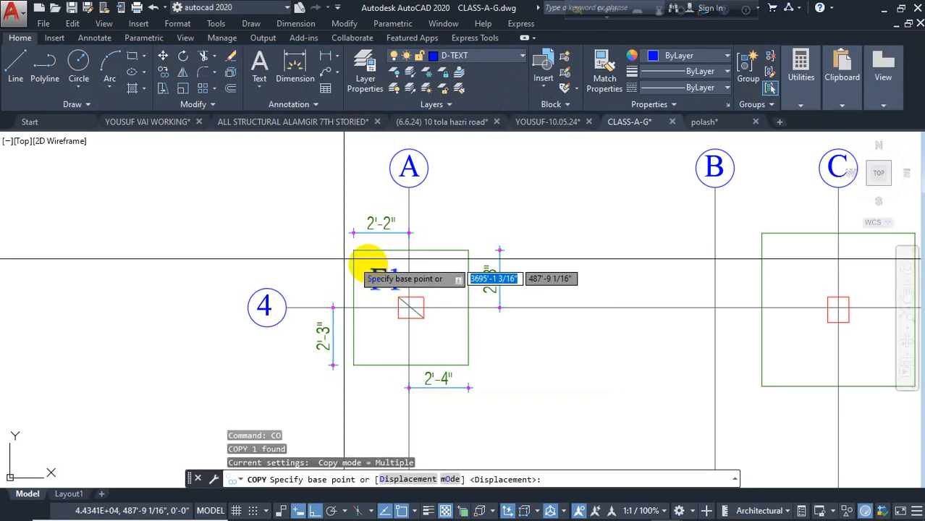
left_click(385, 269)
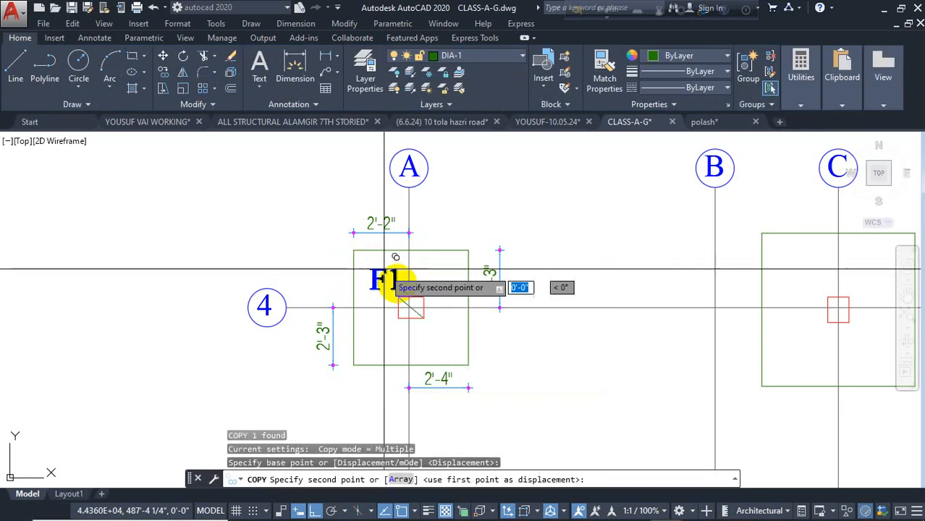
left_click(316, 511)
scroll(181, 354, "down", 4)
scroll(584, 293, "up", 4)
scroll(624, 204, "down", 2)
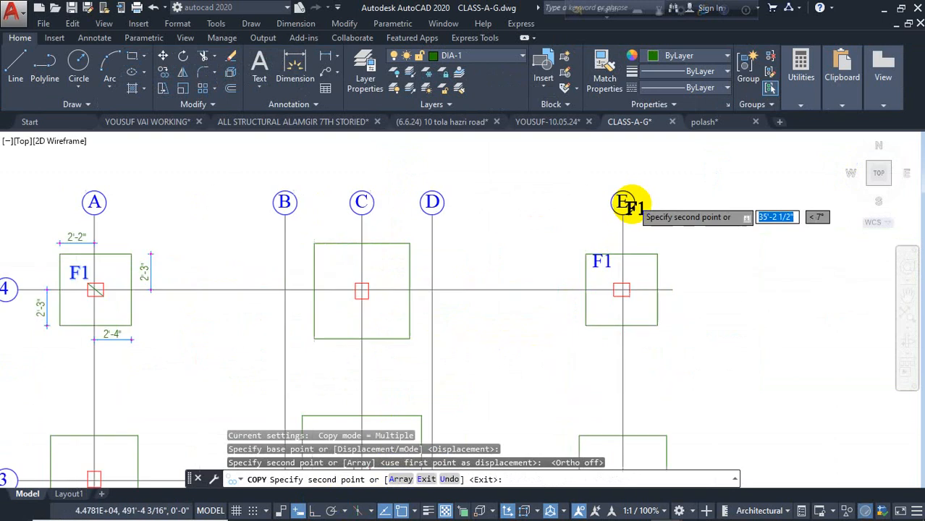
Step: Place F1 label copies in the footings at E1, A1 and B1, and change the B1 copy's text to F2
scroll(666, 224, "down", 4)
scroll(620, 311, "up", 4)
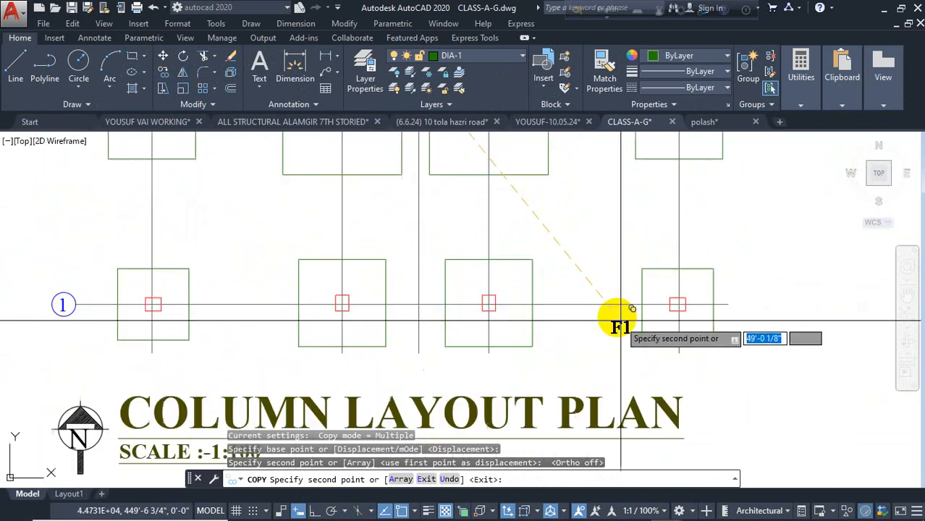
left_click(658, 277)
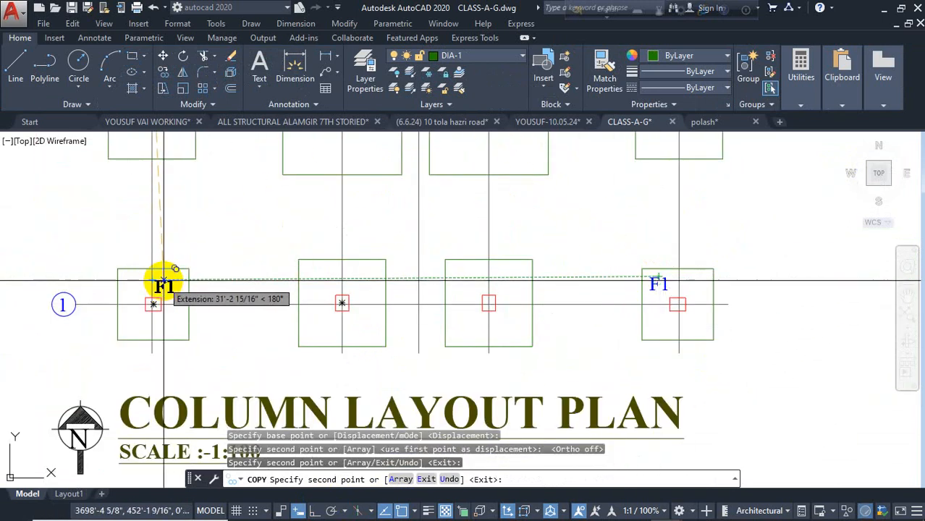
left_click(164, 279)
key("Escape")
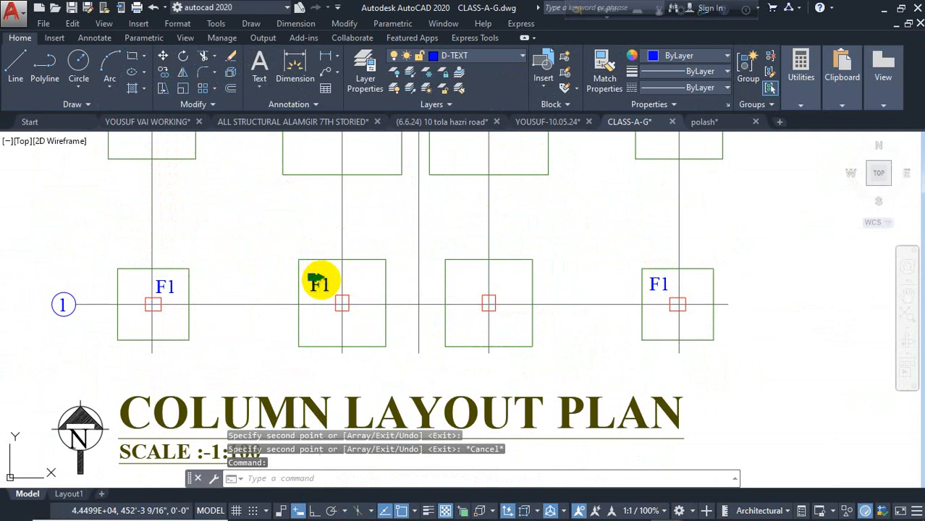
double_click(318, 284)
left_click(324, 327)
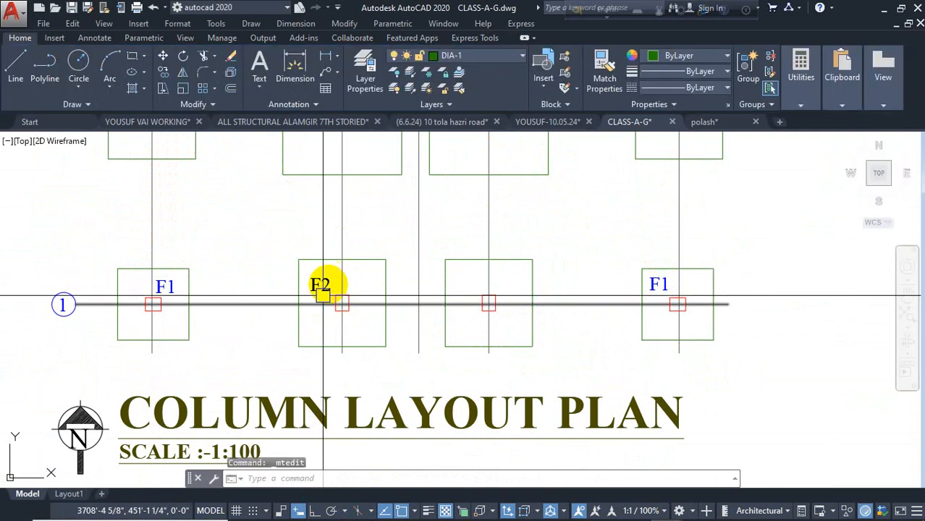
Step: Copy the F2 label from the B1 footing into the footings at D1, A2 and A3
key("Return")
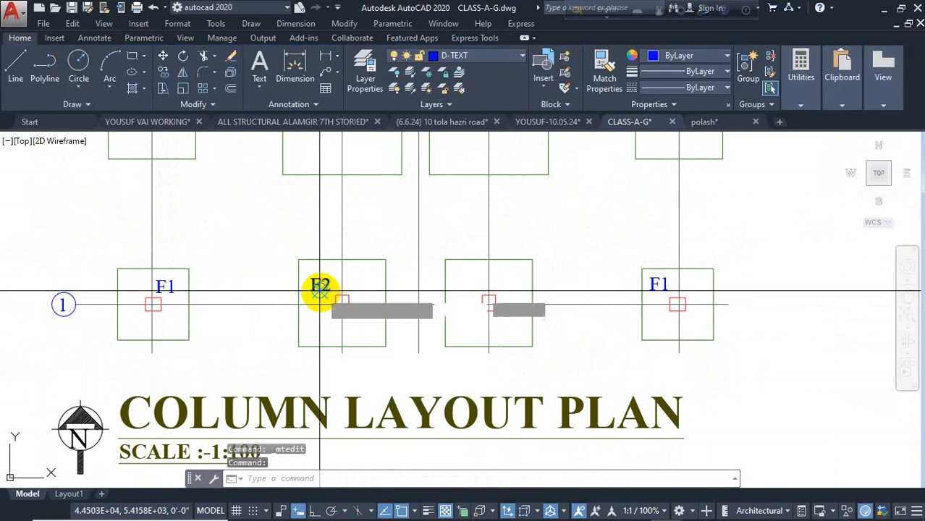
left_click(320, 289)
scroll(337, 418, "down", 2)
middle_click_drag(275, 307, 281, 428)
scroll(240, 351, "up", 2)
left_click(241, 335)
middle_click_drag(268, 280, 264, 407)
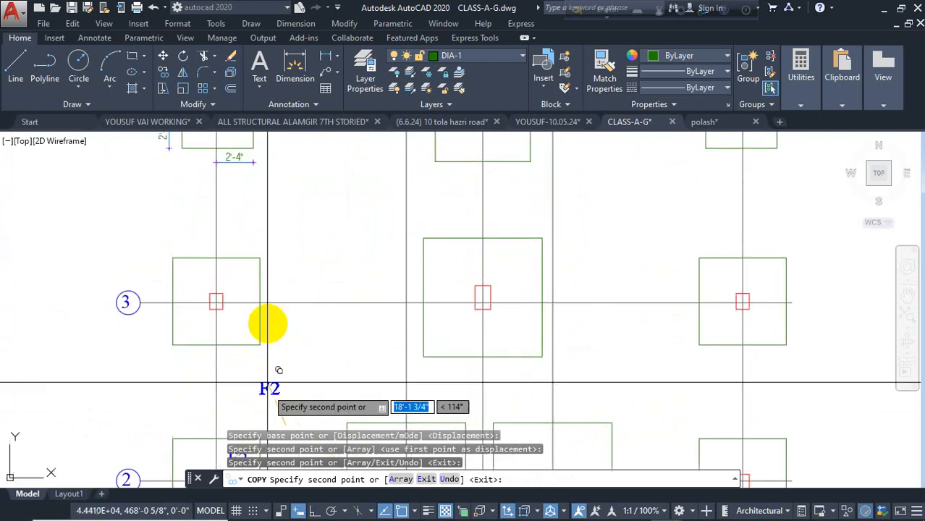
left_click(246, 286)
Step: Place further copies of the F2 label in the footings at E3 and E2
scroll(224, 359, "down", 2)
scroll(535, 322, "up", 2)
left_click(569, 306)
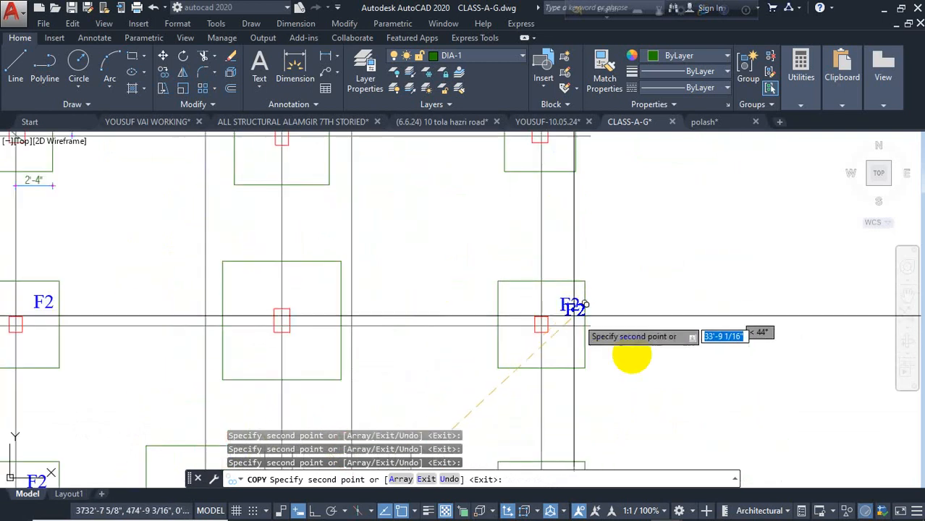
middle_click_drag(647, 368, 649, 190)
left_click(566, 306)
scroll(760, 311, "down", 3)
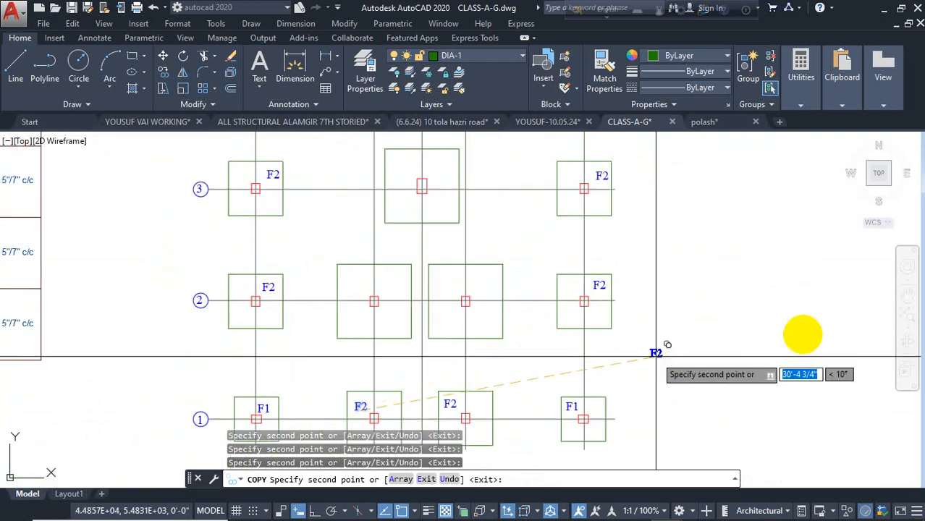
Step: Place an F2 label copy in the footing at C4 and change its text to F3
scroll(652, 361, "up", 2)
scroll(480, 196, "up", 3)
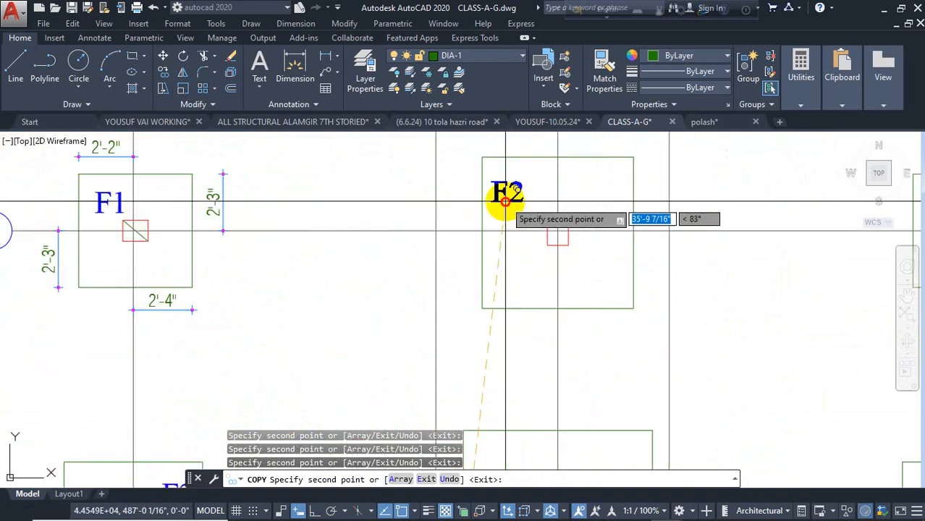
left_click(505, 197)
key("Escape")
double_click(512, 195)
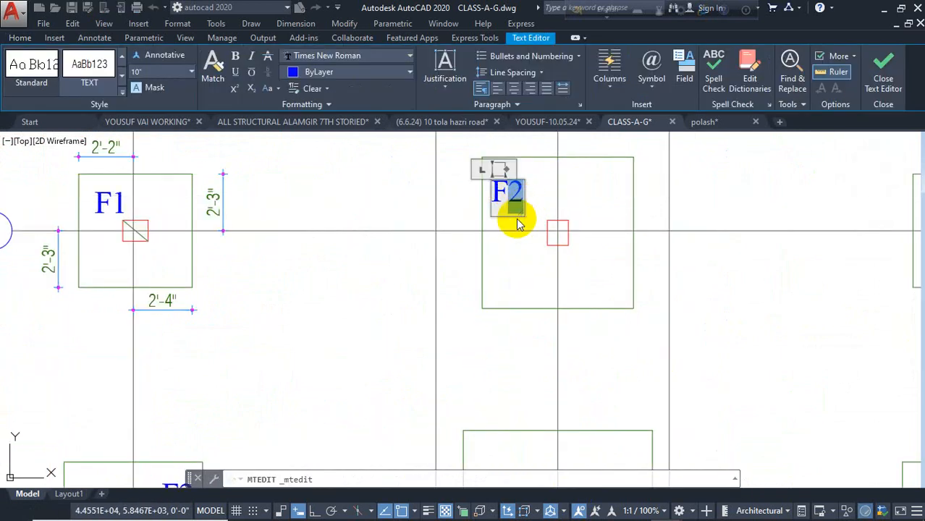
type("3")
left_click(522, 249)
Step: Copy the F3 label into the footing at C3 and change the copy's text to F4
left_click(512, 202)
type("CO")
key("space")
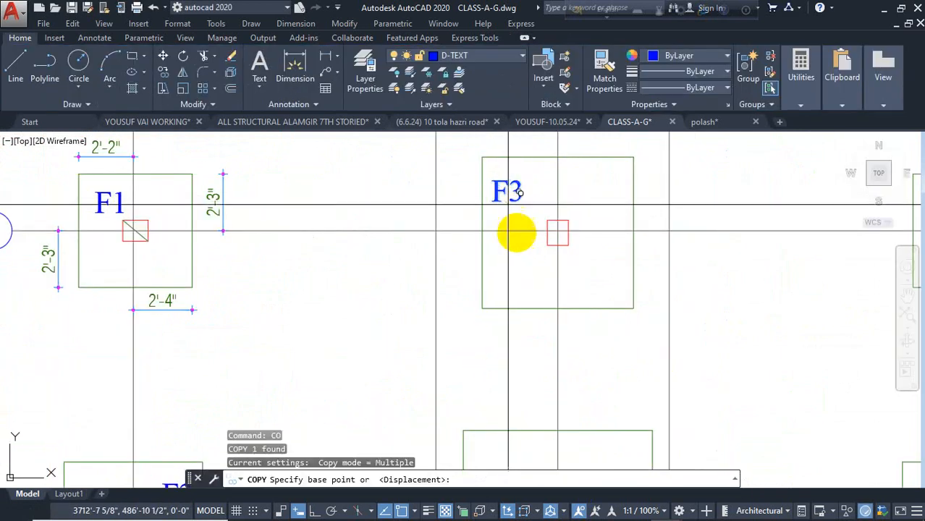
left_click(507, 202)
scroll(518, 362, "down", 2)
middle_click_drag(509, 376, 528, 214)
left_click(532, 265)
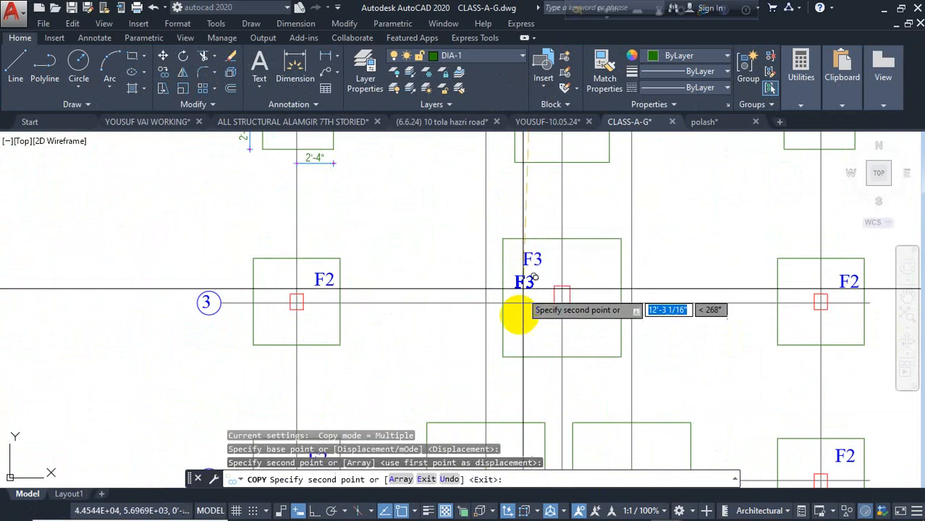
key("Escape")
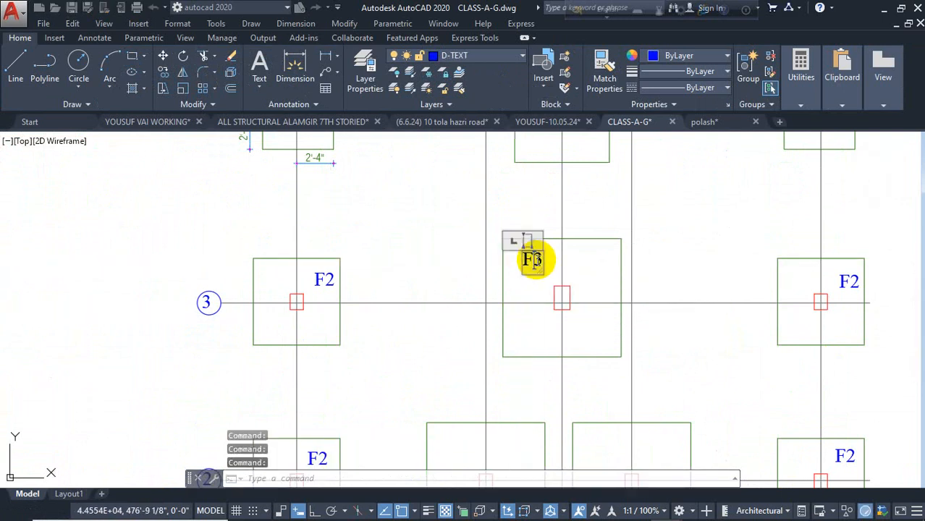
double_click(532, 260)
type("F4")
key("Escape")
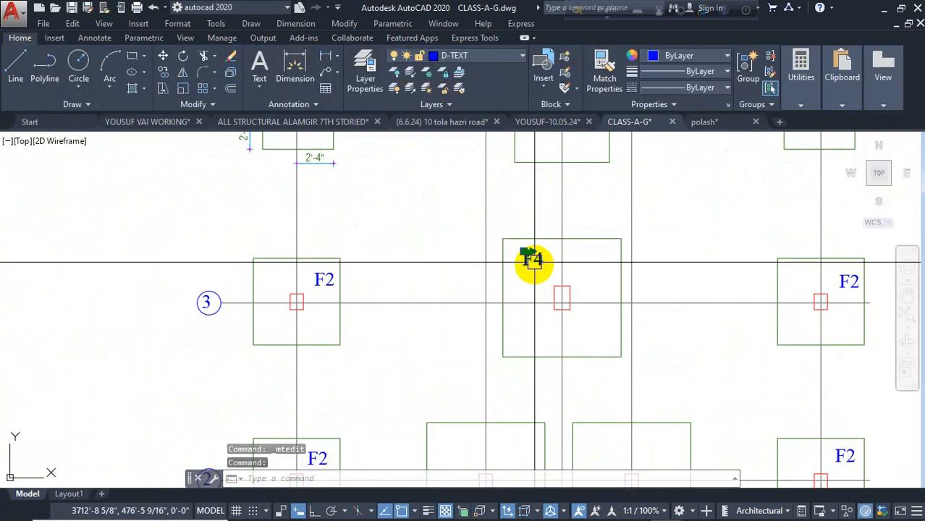
Step: Copy the F4 label from the C3 footing into the footings at B2 and D2
key("Return")
left_click(532, 264)
middle_click_drag(505, 391, 495, 252)
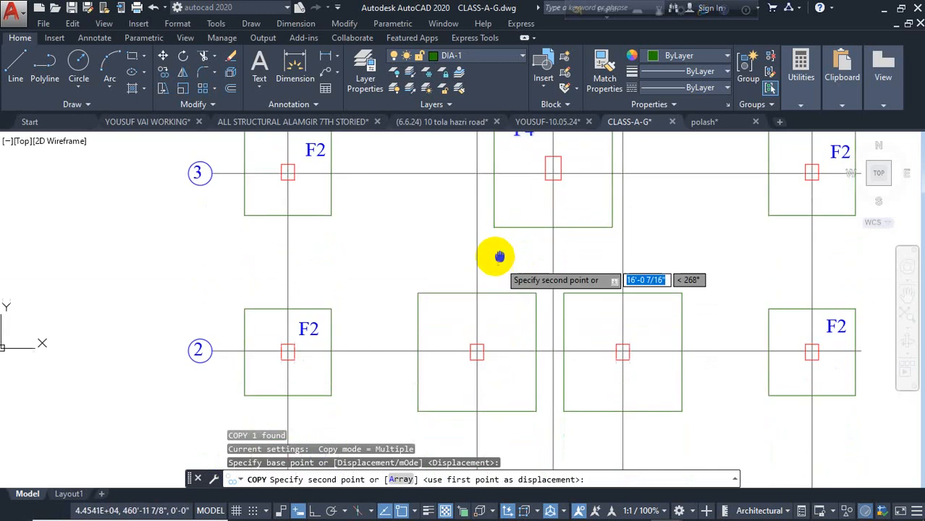
scroll(517, 275, "down", 2)
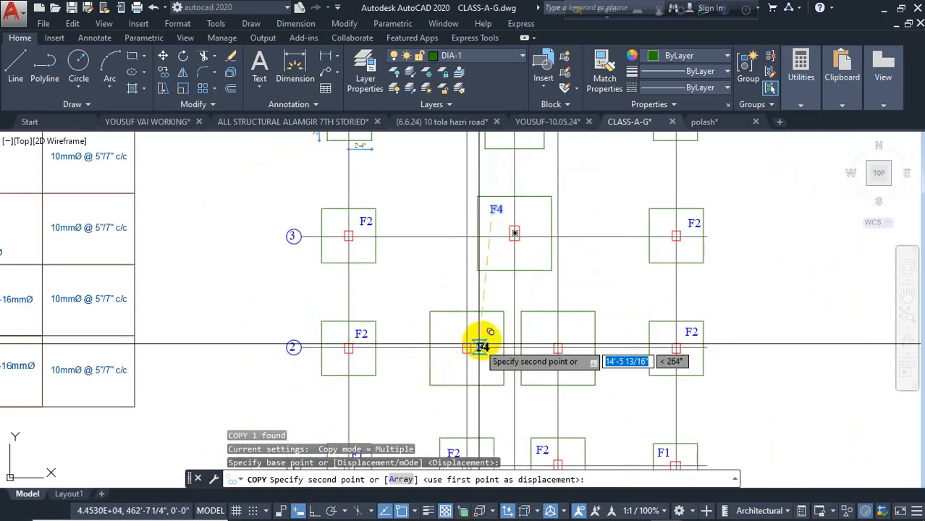
scroll(485, 330, "up", 2)
left_click(479, 315)
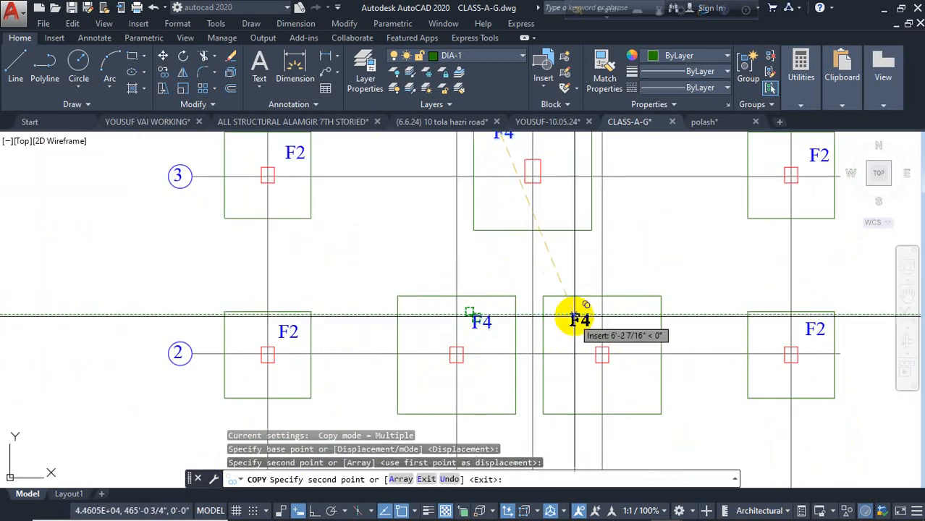
scroll(648, 296, "down", 2)
key("Escape")
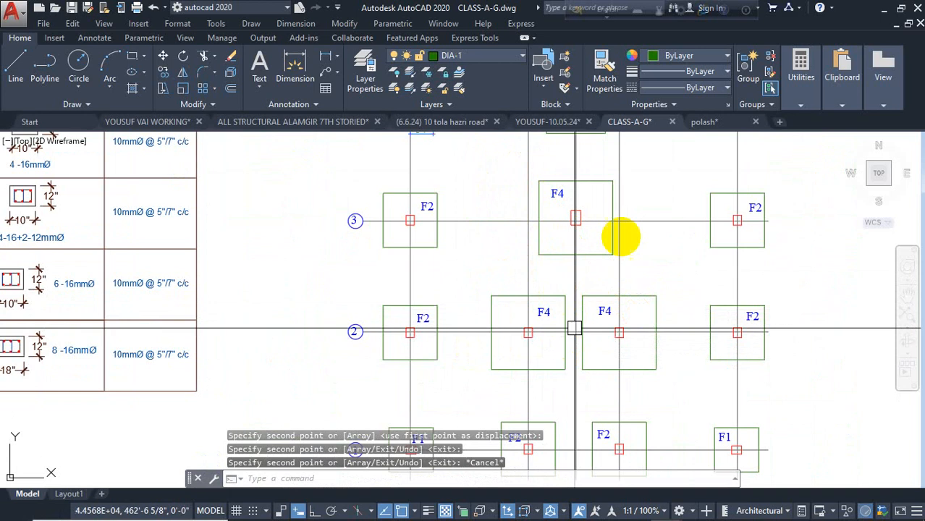
Step: Change the title below the footing plan to read FOOTING LAYOUT PLAN
scroll(423, 290, "down", 2)
scroll(475, 295, "down", 2)
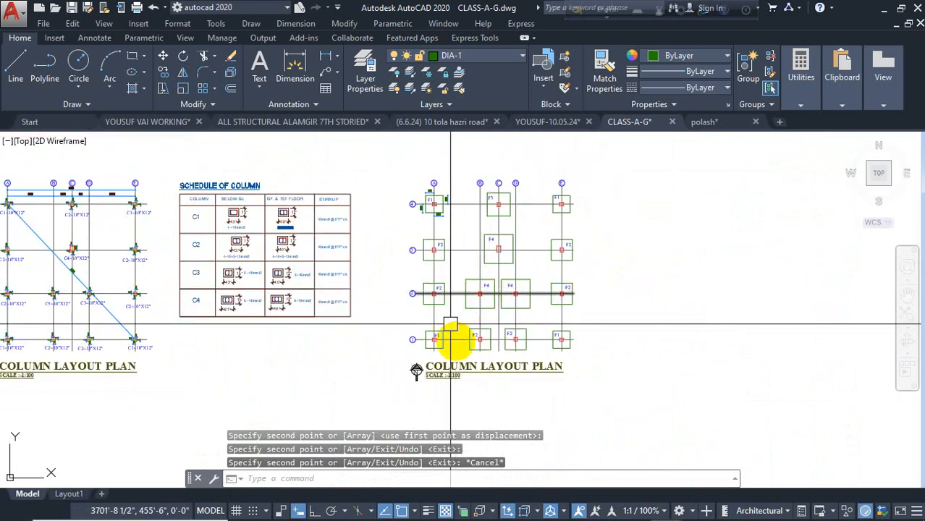
scroll(388, 311, "down", 2)
scroll(428, 279, "up", 2)
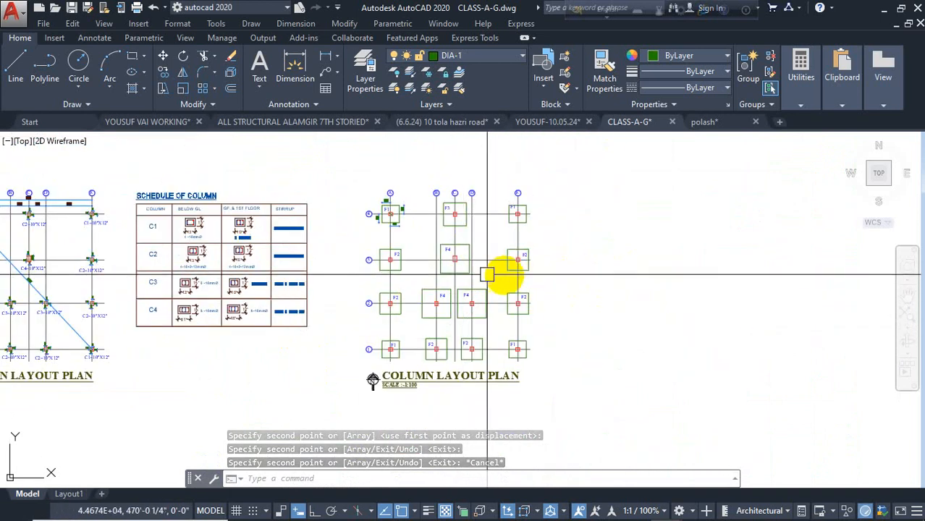
scroll(501, 318, "up", 1)
scroll(338, 215, "up", 6)
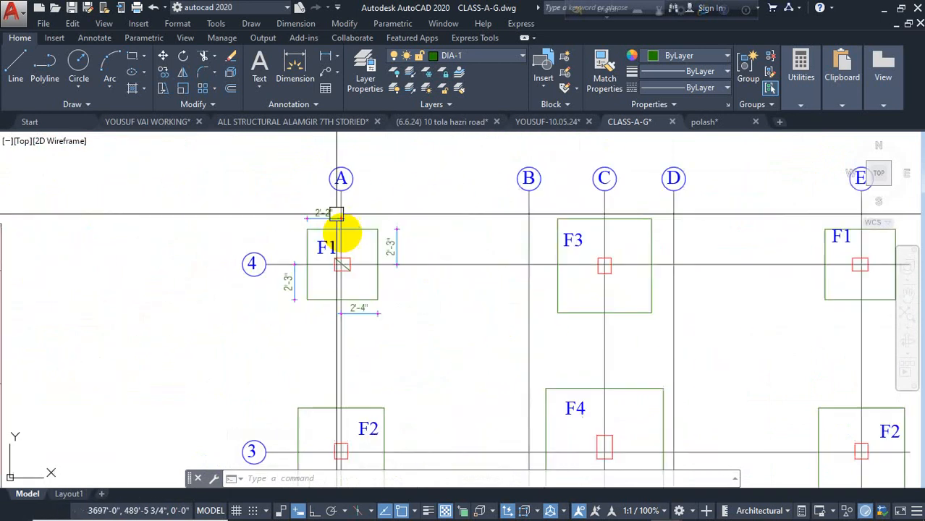
scroll(264, 238, "down", 4)
middle_click_drag(479, 293, 488, 168)
scroll(296, 404, "up", 2)
double_click(384, 375)
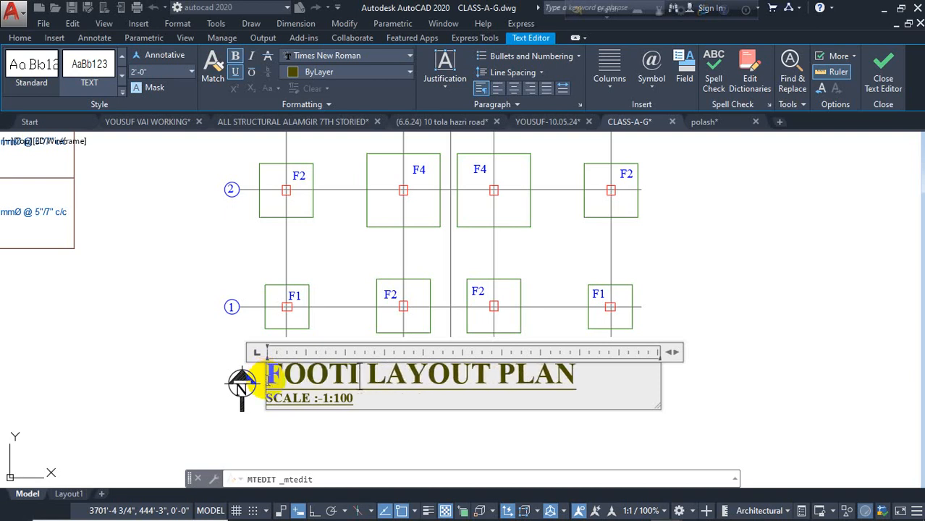
left_click(743, 335)
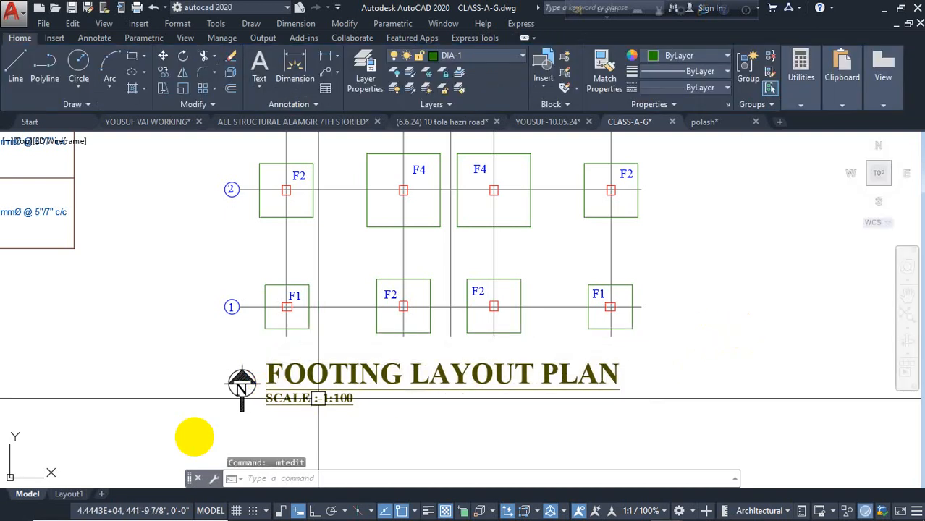
scroll(215, 428, "down", 4)
middle_click_drag(311, 405, 435, 342)
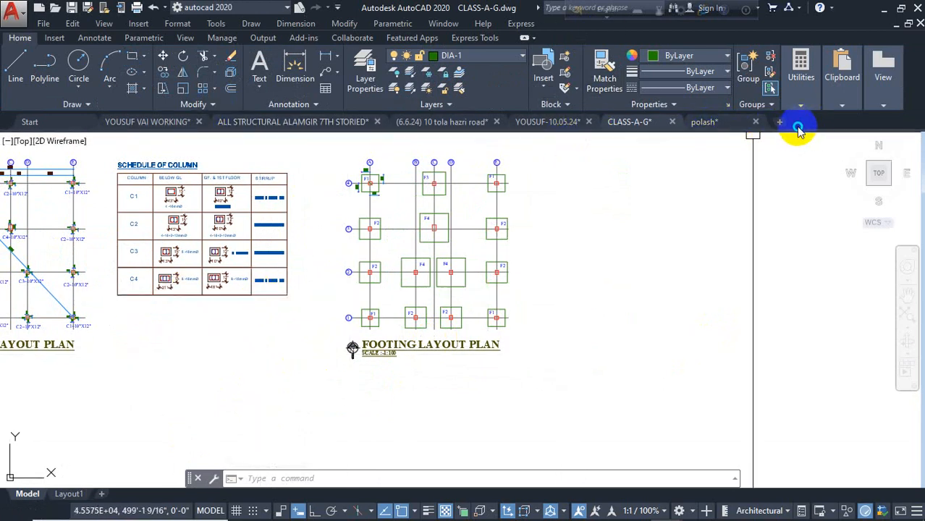
left_click(835, 152)
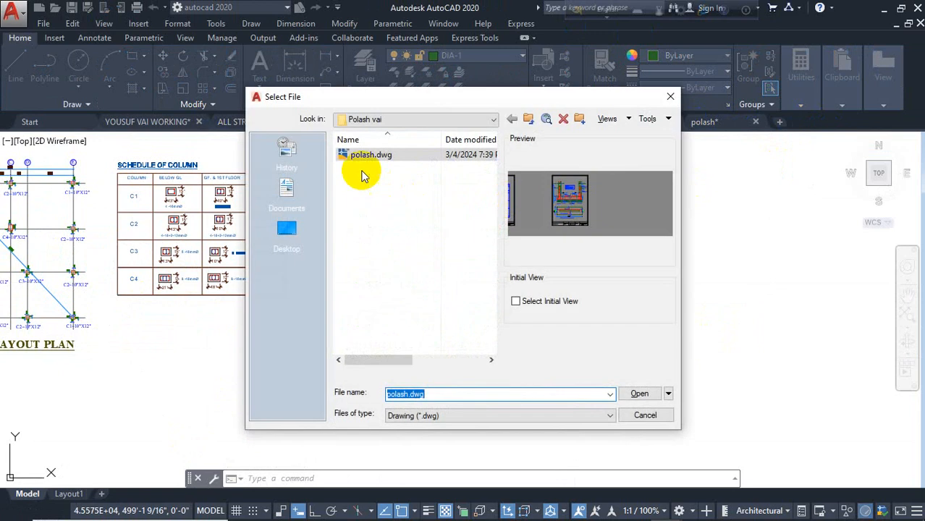
left_click(288, 236)
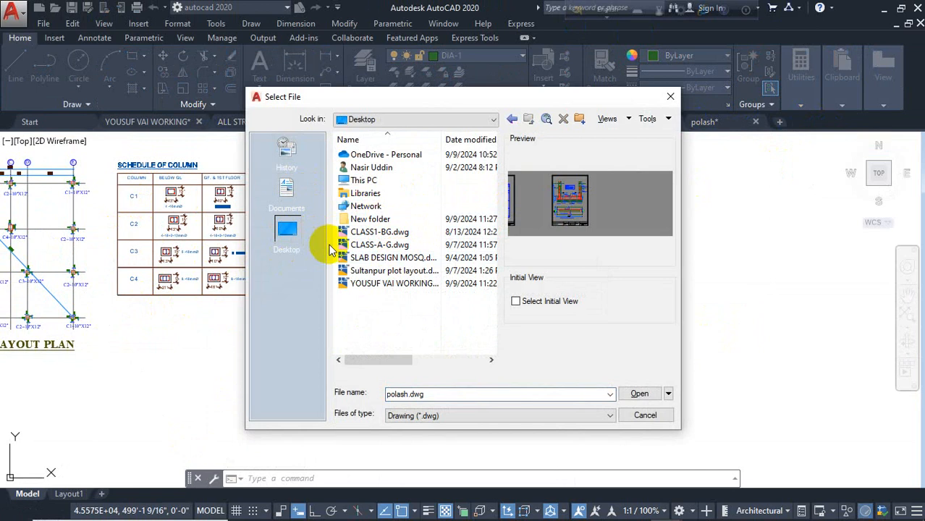
left_click(391, 245)
left_click(636, 394)
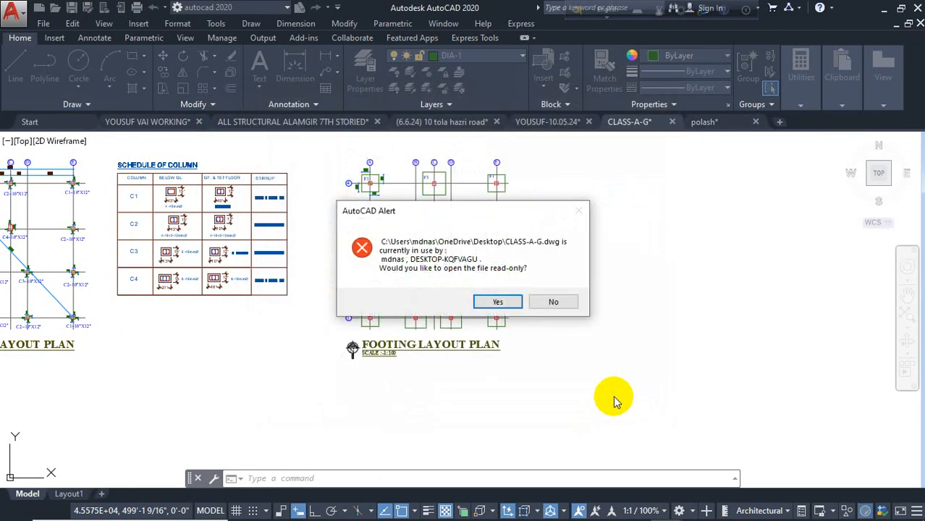
left_click(478, 304)
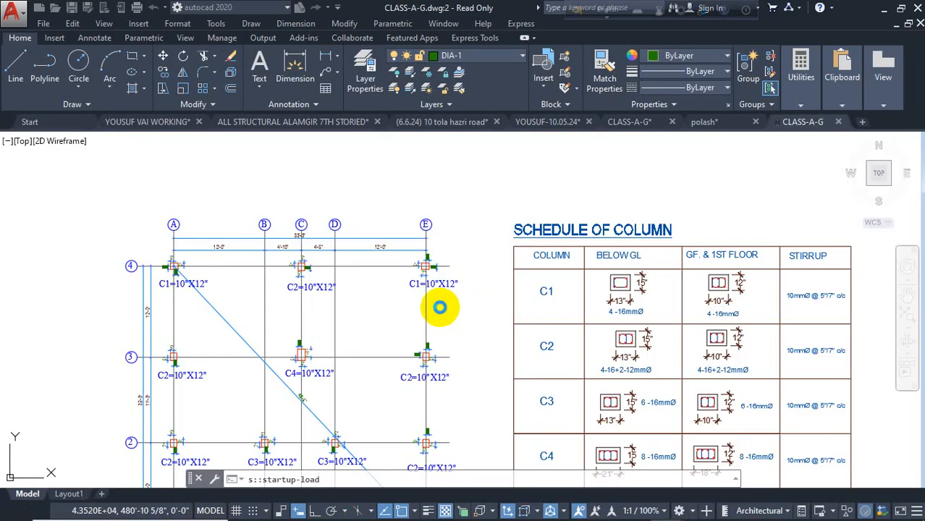
left_click(616, 160)
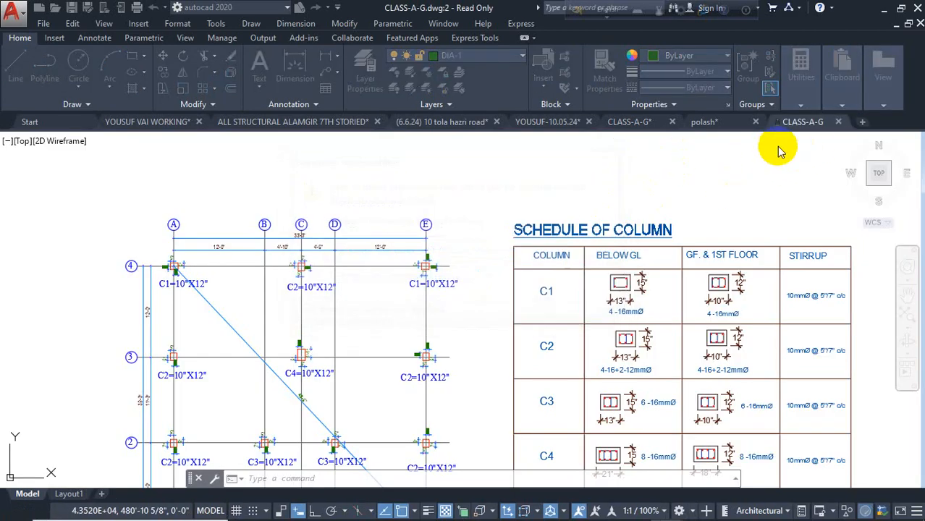
left_click(837, 121)
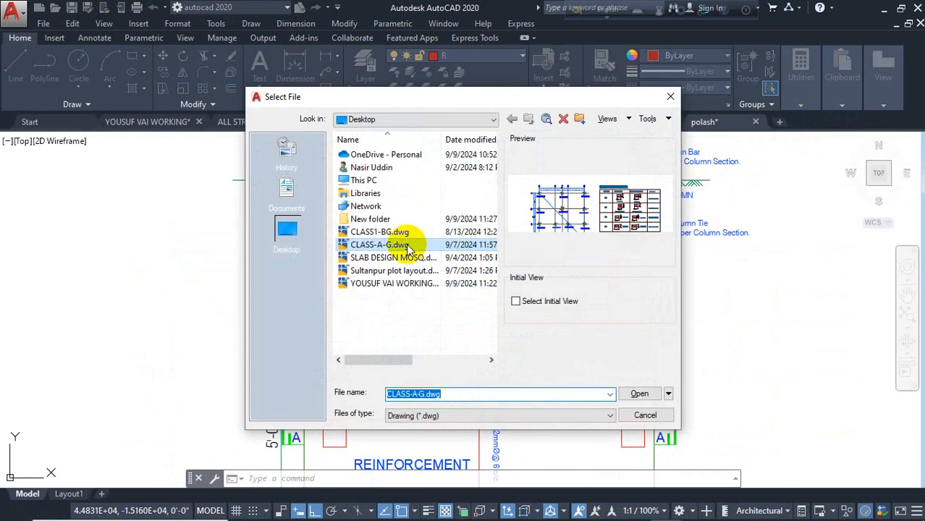
Step: Open the drawing CLASS1-BG.dwg from the Desktop and look over its row of plans and details
left_click(405, 233)
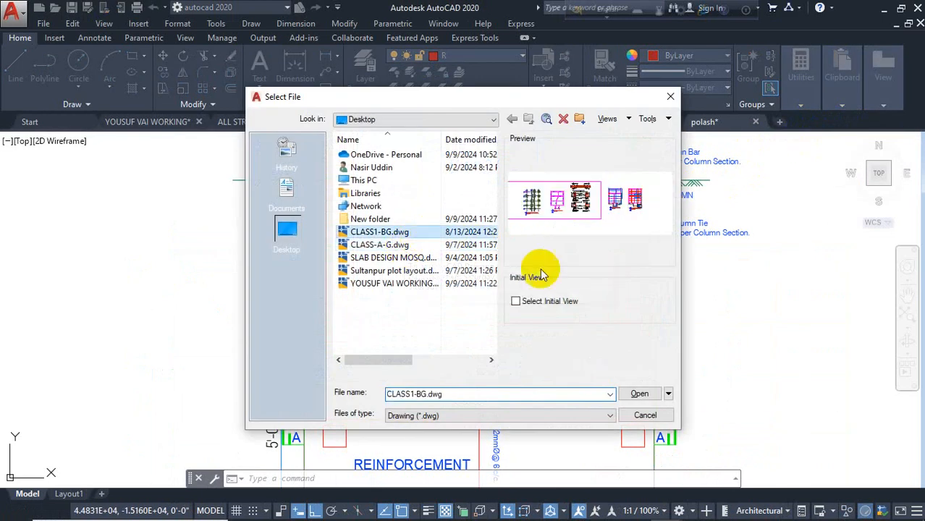
left_click(637, 393)
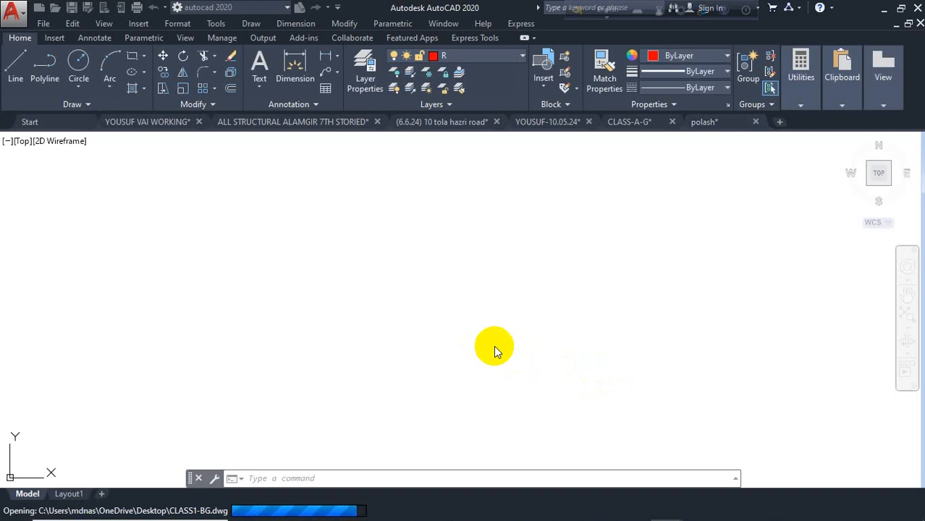
scroll(668, 280, "down", 2)
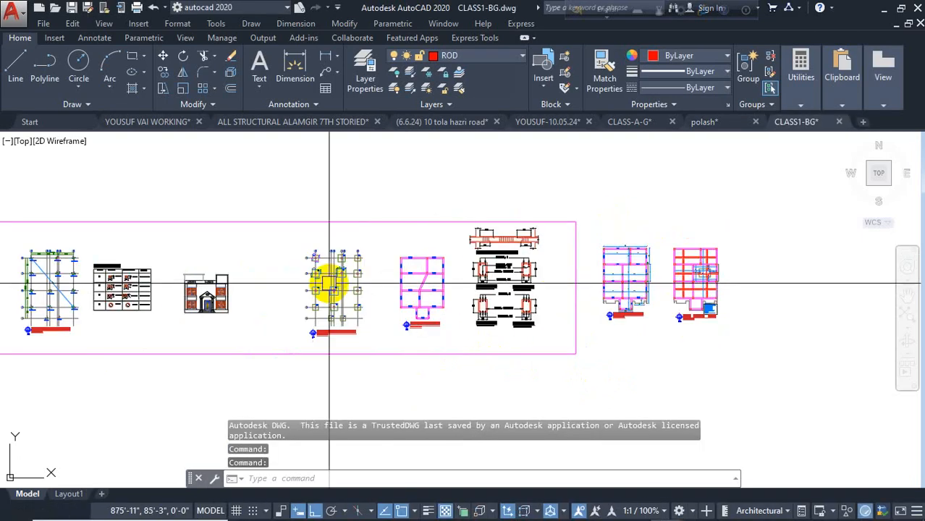
mouse_move(330, 282)
middle_mouse_down()
mouse_move(587, 271)
mouse_move(673, 253)
middle_mouse_up()
scroll(473, 279, "down", 4)
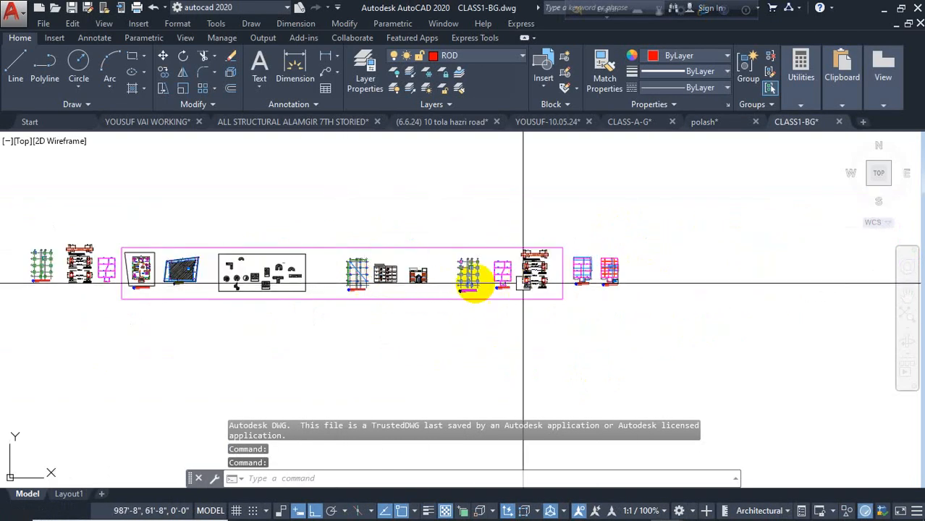
middle_click_drag(472, 278, 636, 275)
scroll(741, 279, "up", 4)
middle_click_drag(741, 279, 601, 307)
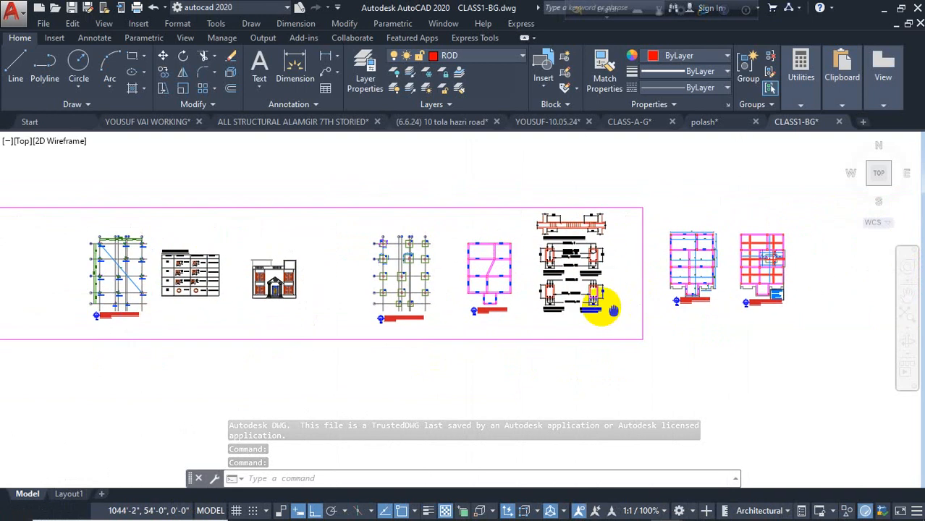
left_click(731, 185)
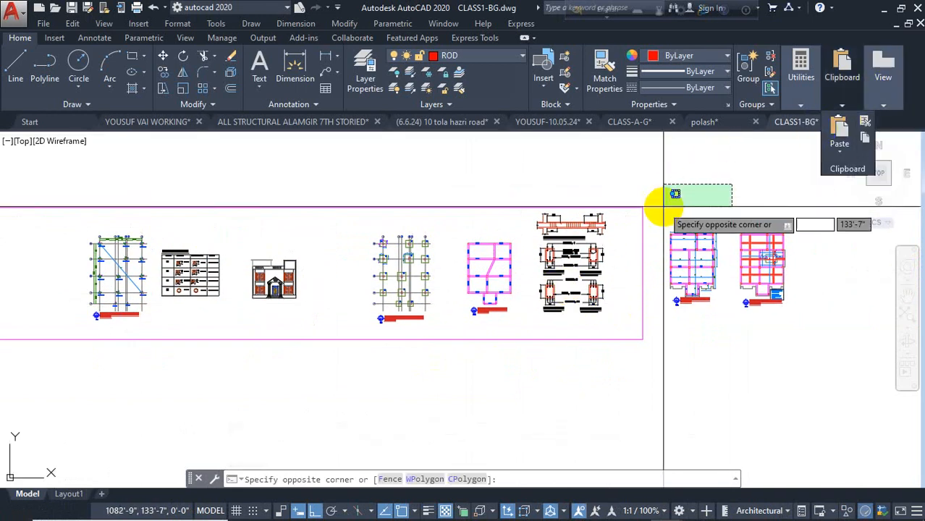
key("Escape")
mouse_move(639, 512)
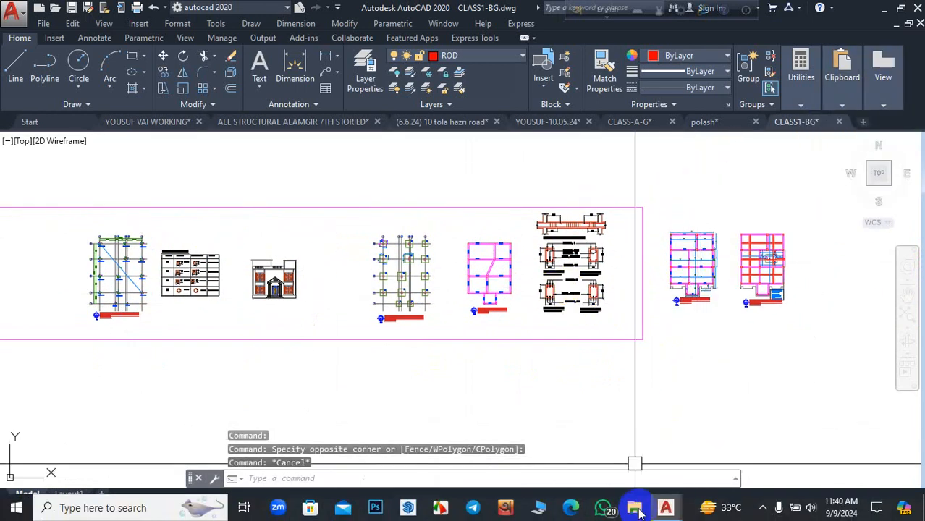
Step: Return to the CLASS-A-G drawing and examine the footing layout plan, especially the dimensioned F1 footing at A4
left_click(630, 123)
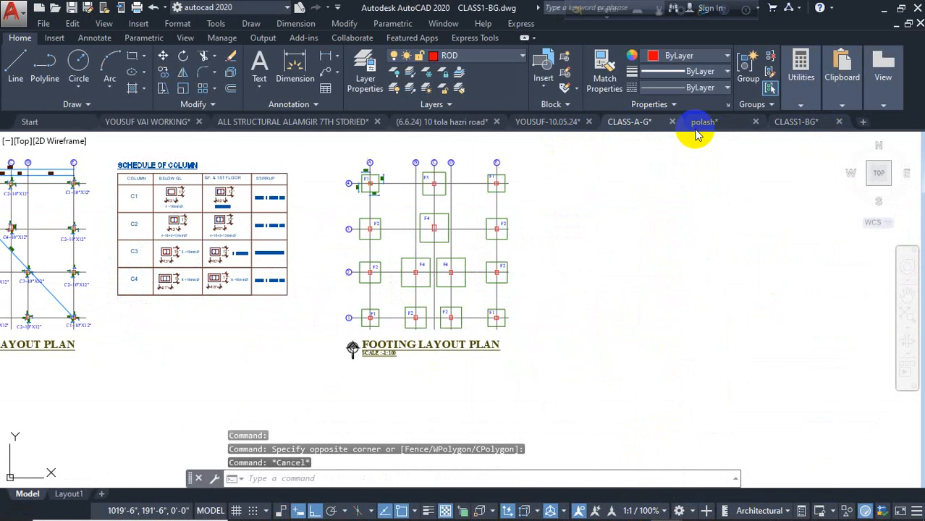
middle_click_drag(531, 317, 554, 321)
scroll(572, 293, "up", 2)
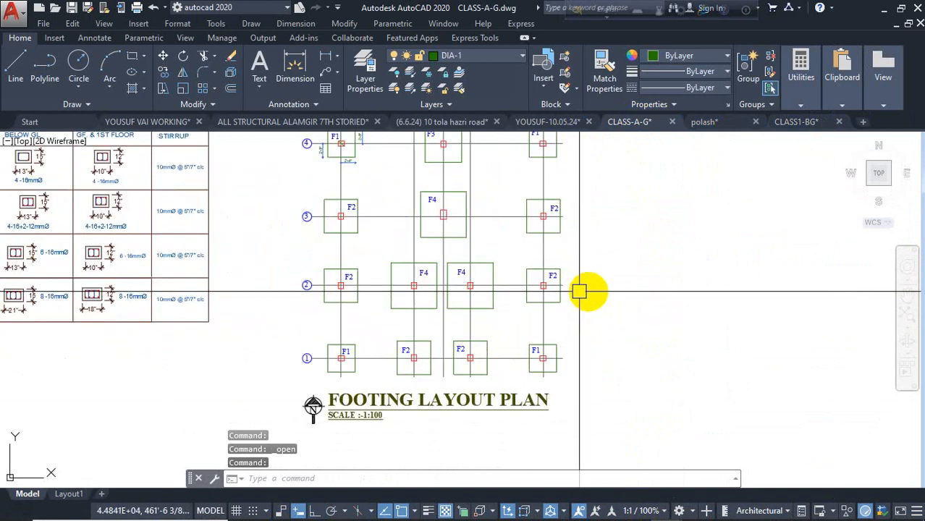
middle_click_drag(584, 288, 611, 346)
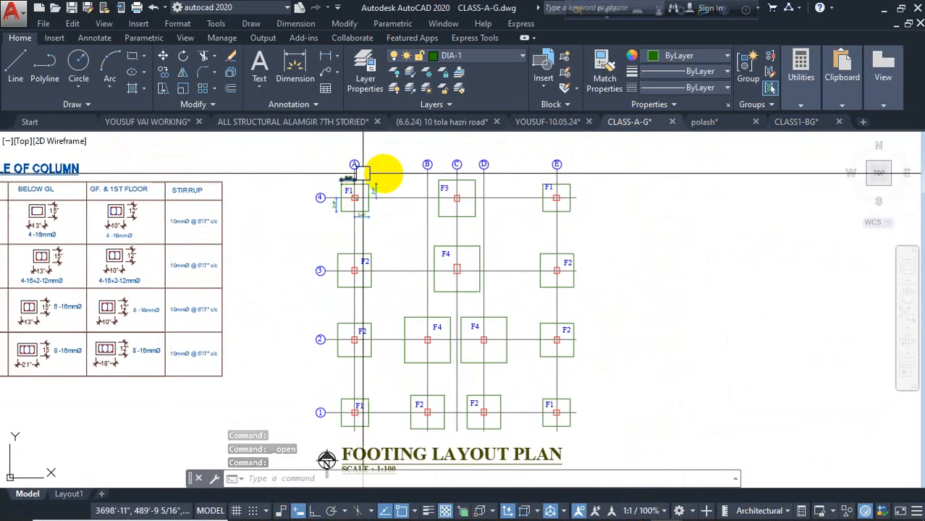
scroll(356, 183, "up", 4)
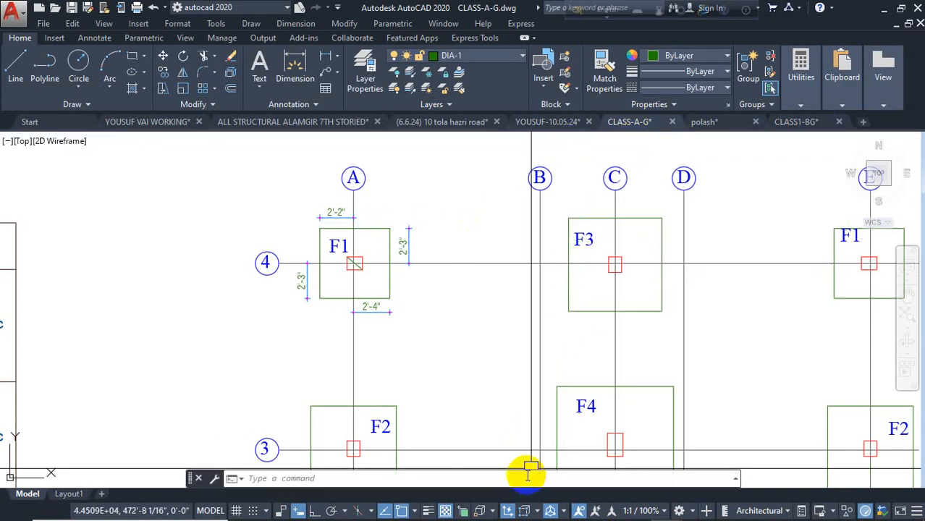
mouse_move(536, 513)
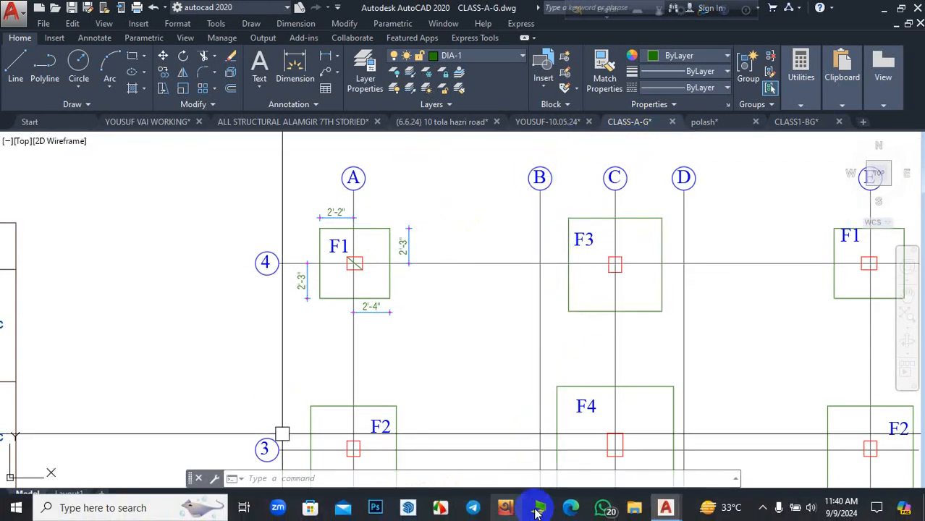